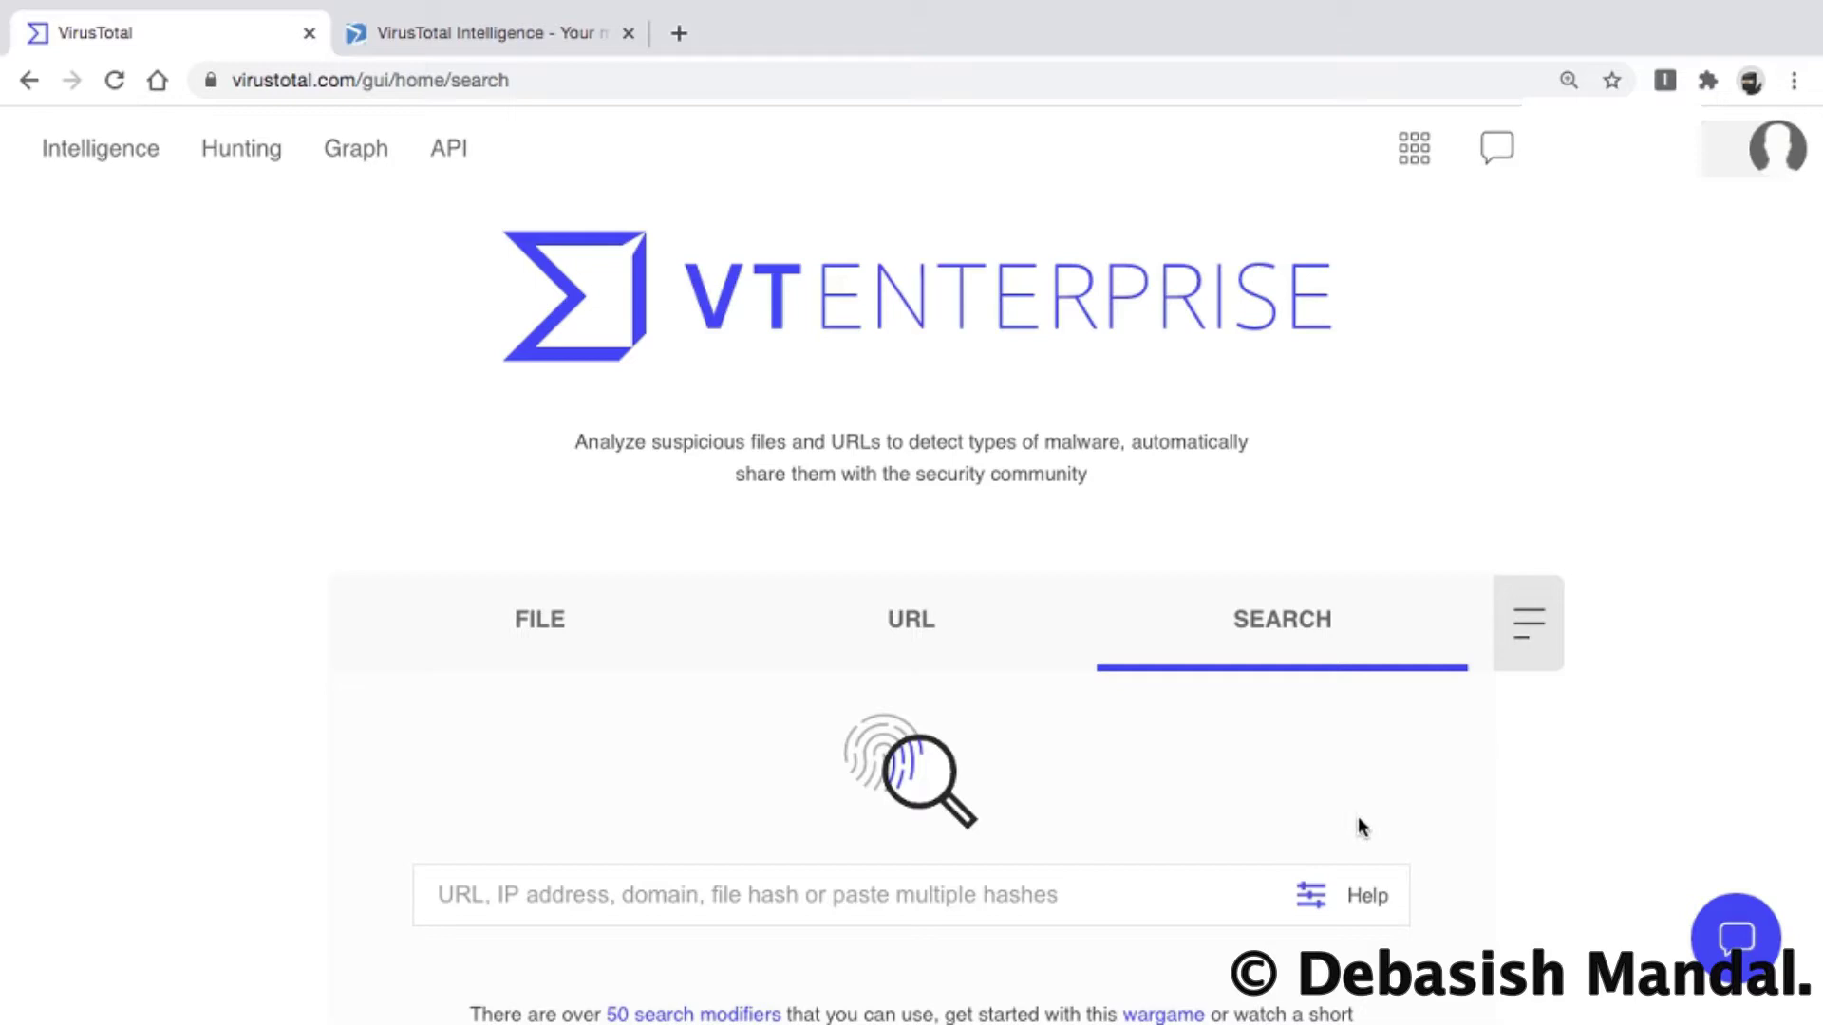
# Step: Switch from Chrome to the Sublime Text note listing AND, OR, NOT and the supported tags
pyautogui.moveTo(1367, 993)
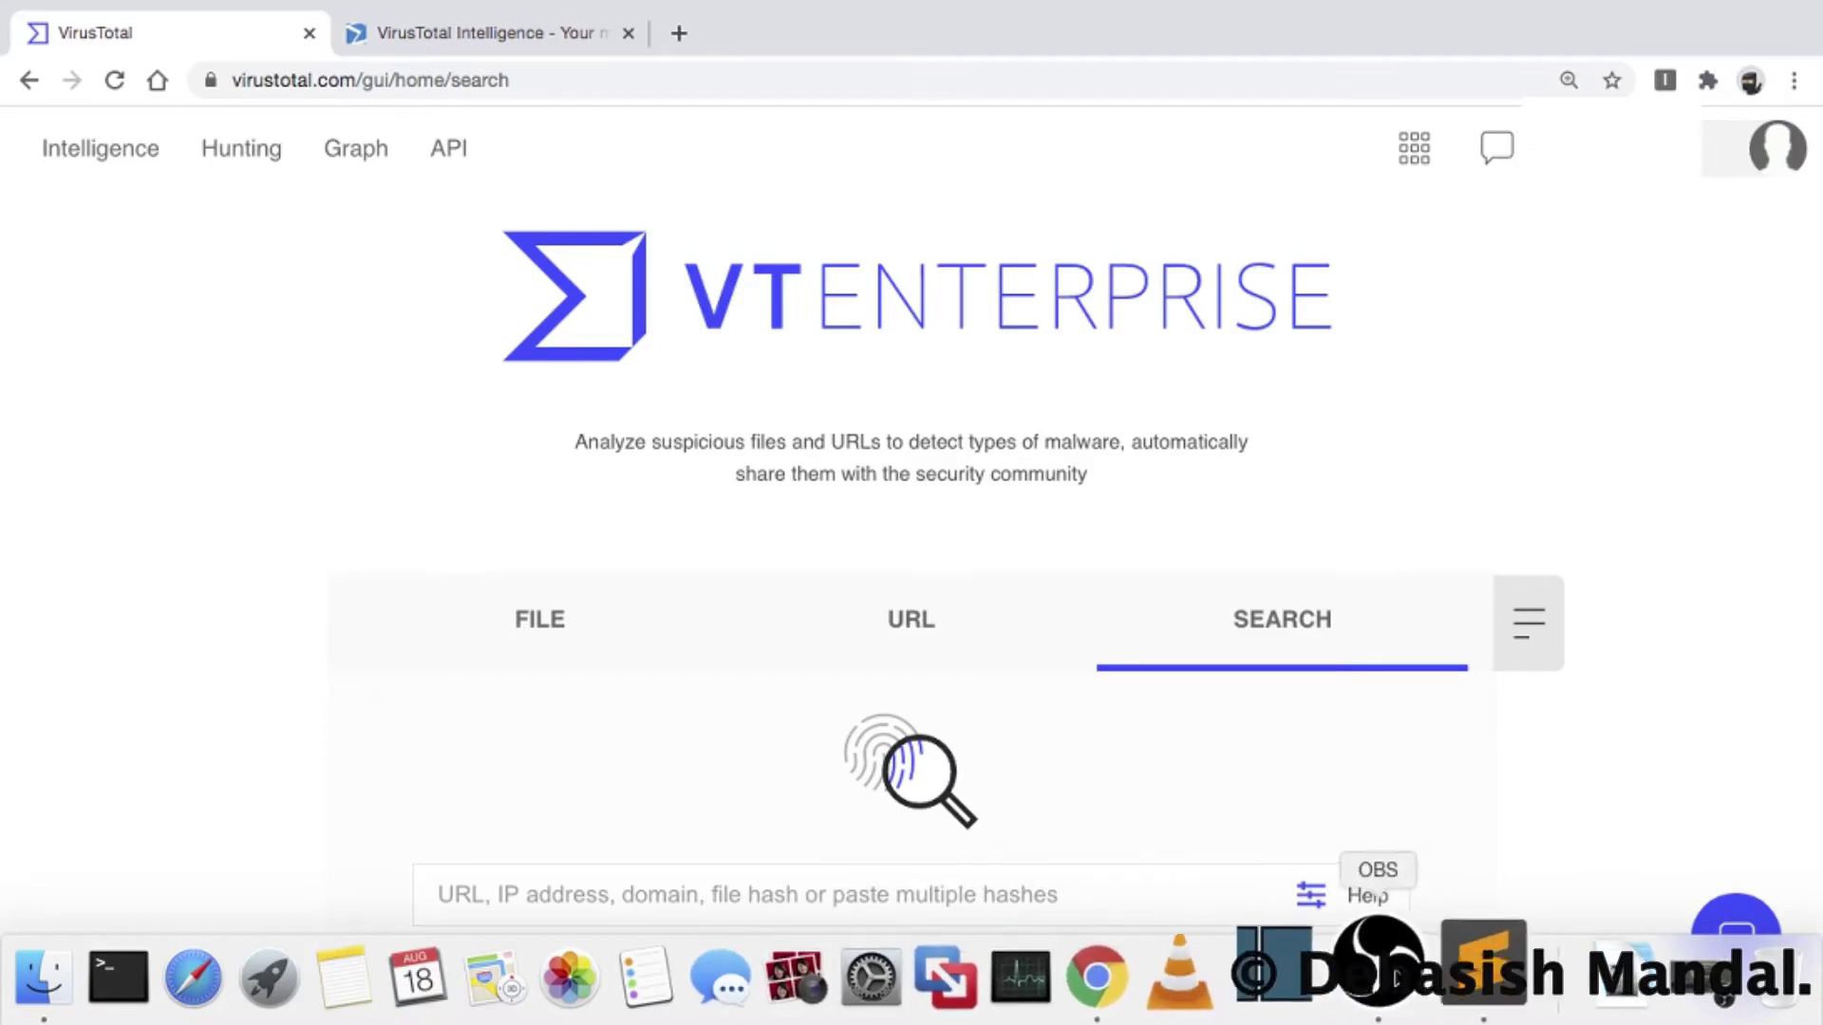
pyautogui.click(1471, 997)
# Step: Point out the AND, OR and NOT operator lines in the Sublime Text notes
pyautogui.click(1294, 459)
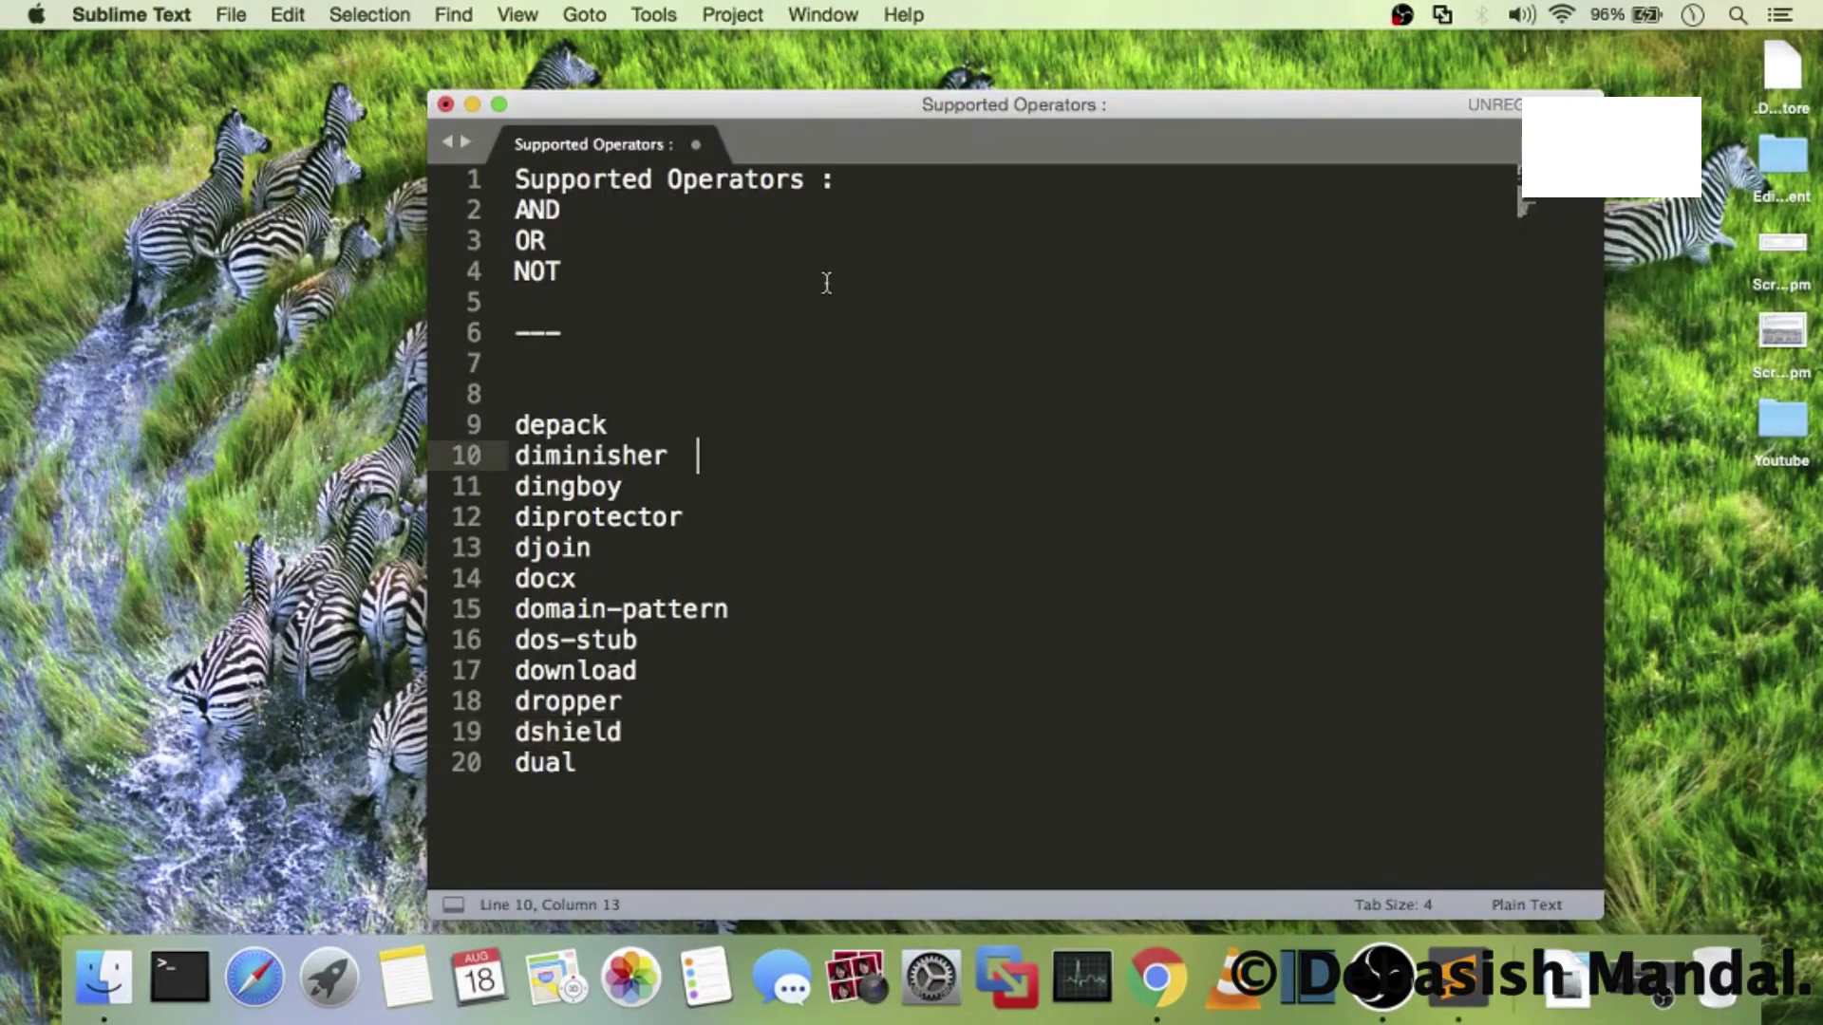
pyautogui.click(523, 210)
pyautogui.click(751, 242)
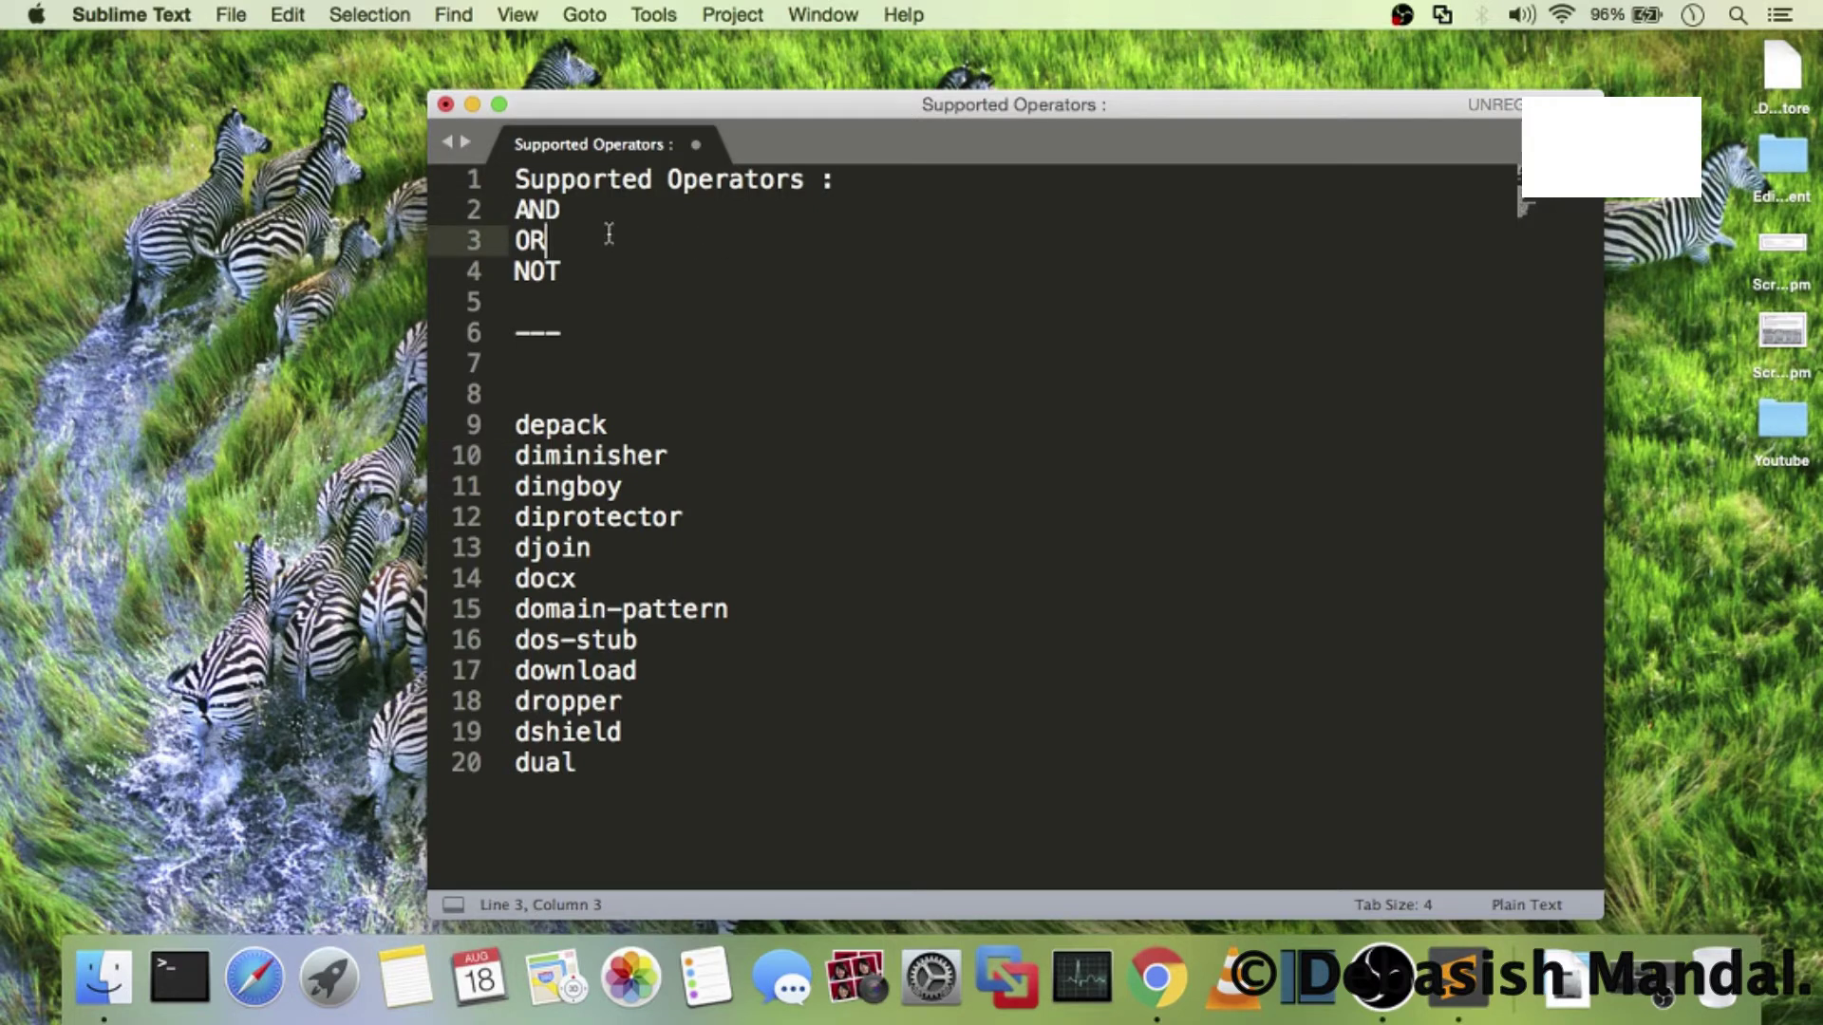
pyautogui.click(532, 213)
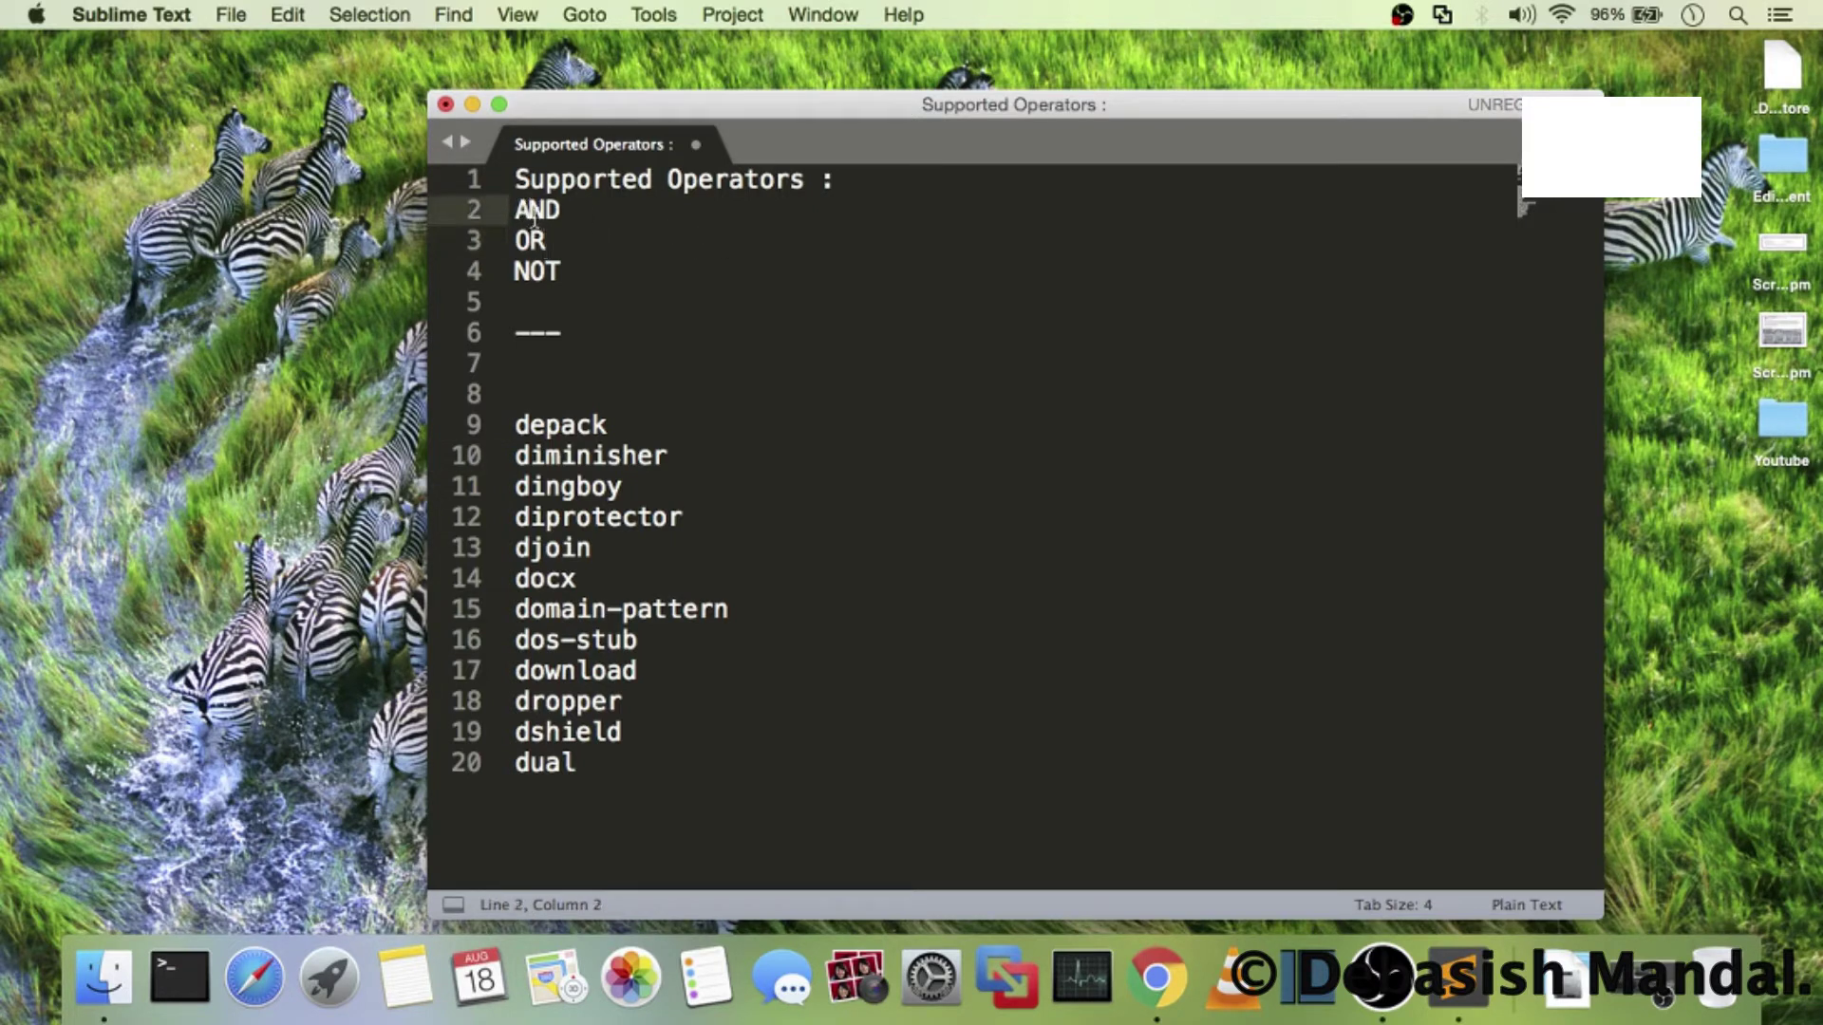
pyautogui.click(575, 271)
pyautogui.moveTo(575, 270); pyautogui.dragTo(508, 194)
pyautogui.click(582, 243)
pyautogui.click(586, 220)
pyautogui.click(575, 245)
pyautogui.click(590, 276)
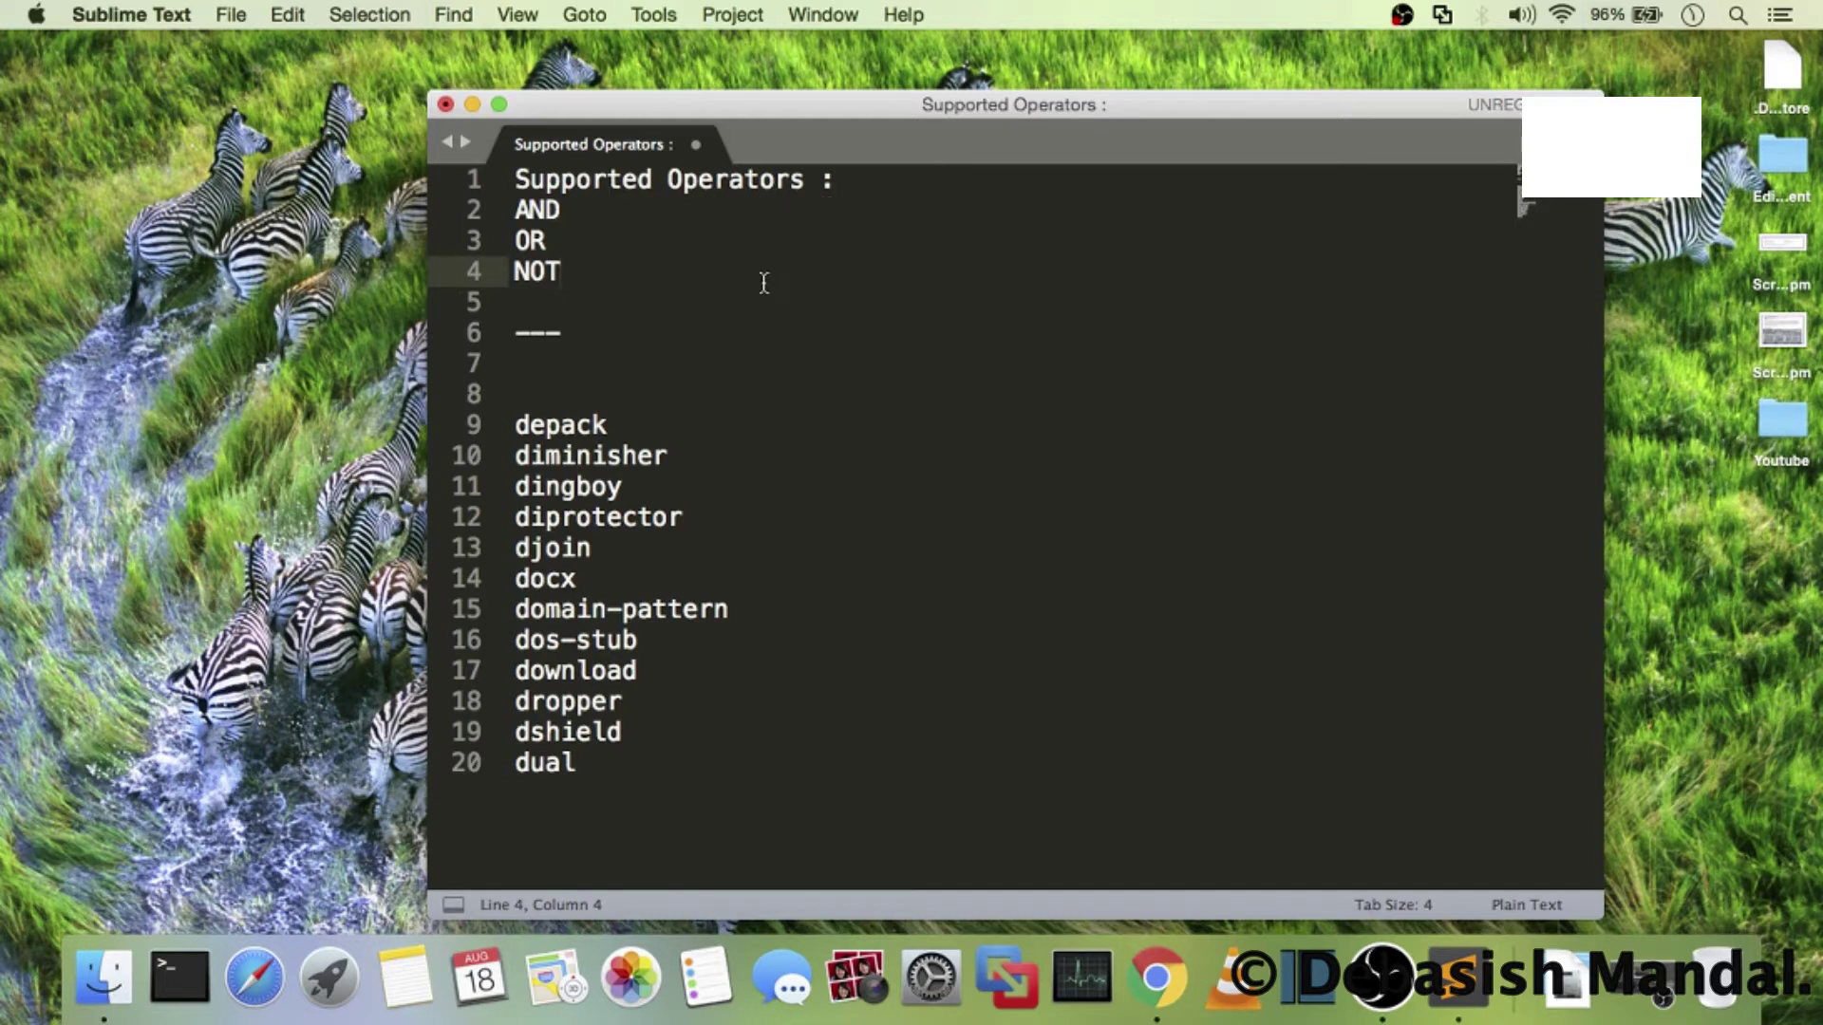
# Step: Highlight the Supported Operators heading, then go back to the VirusTotal search page
pyautogui.click(886, 188)
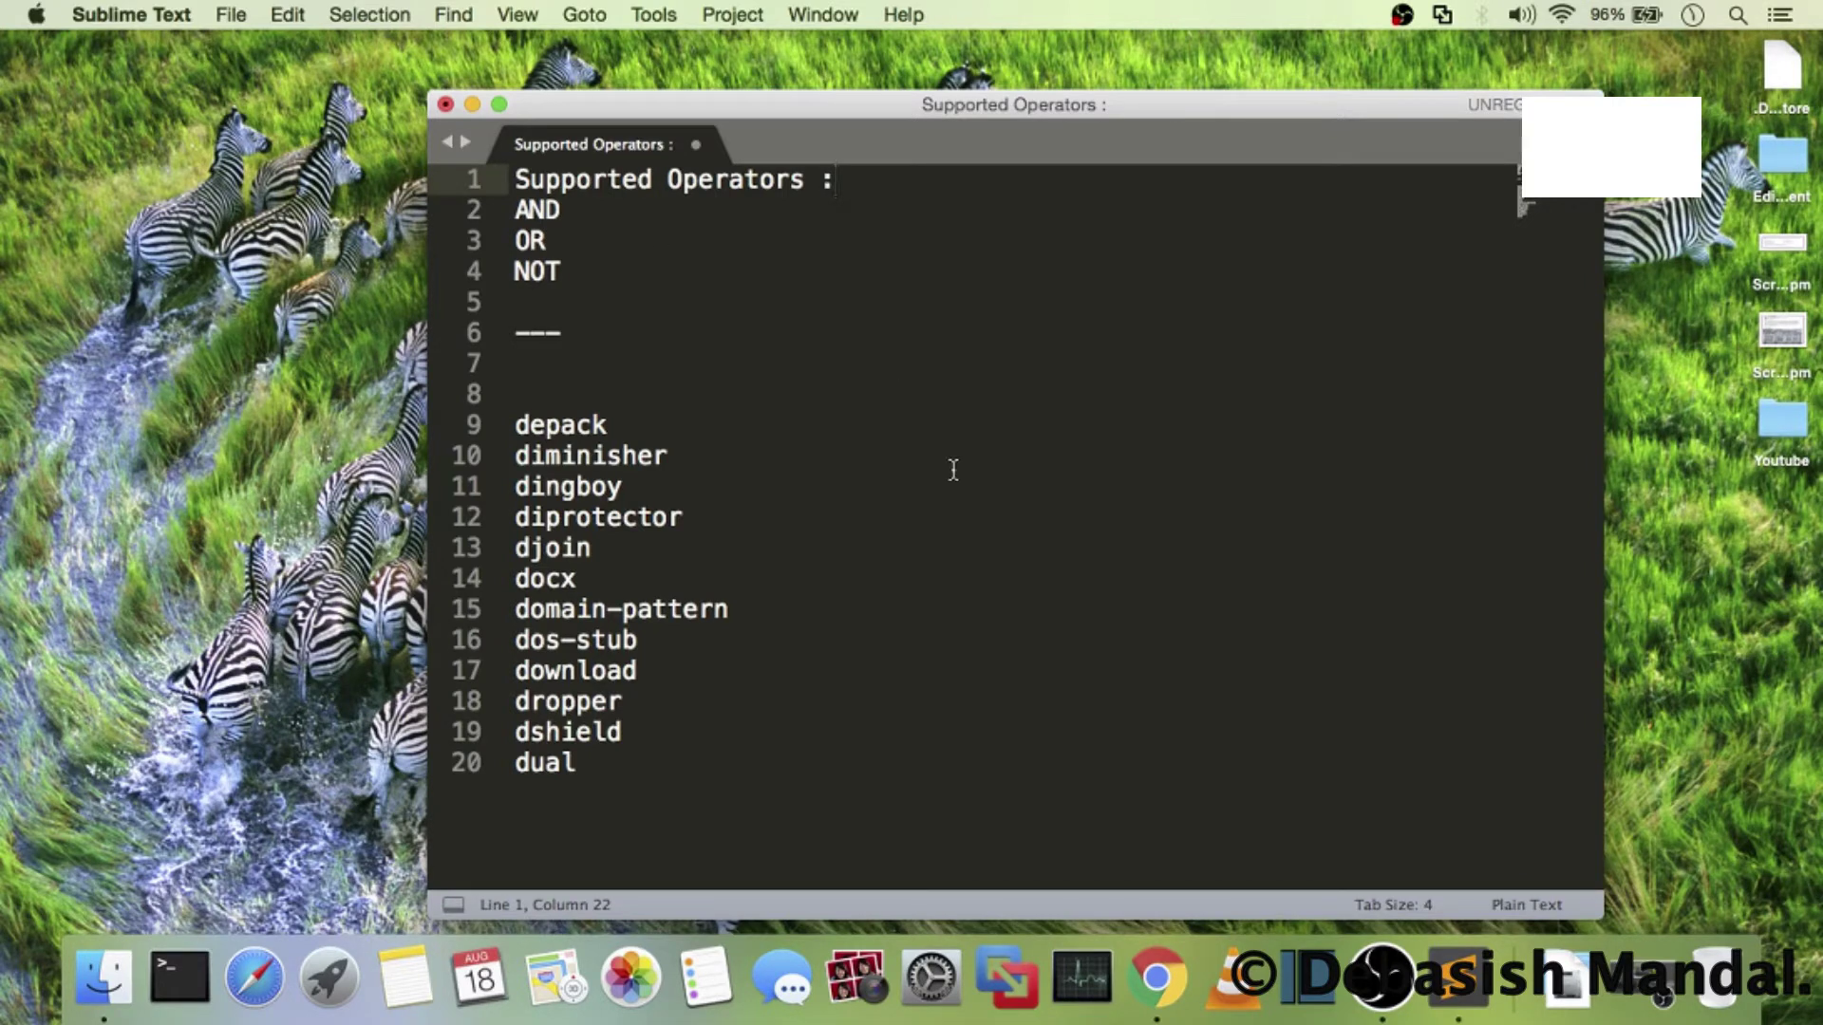
pyautogui.click(865, 392)
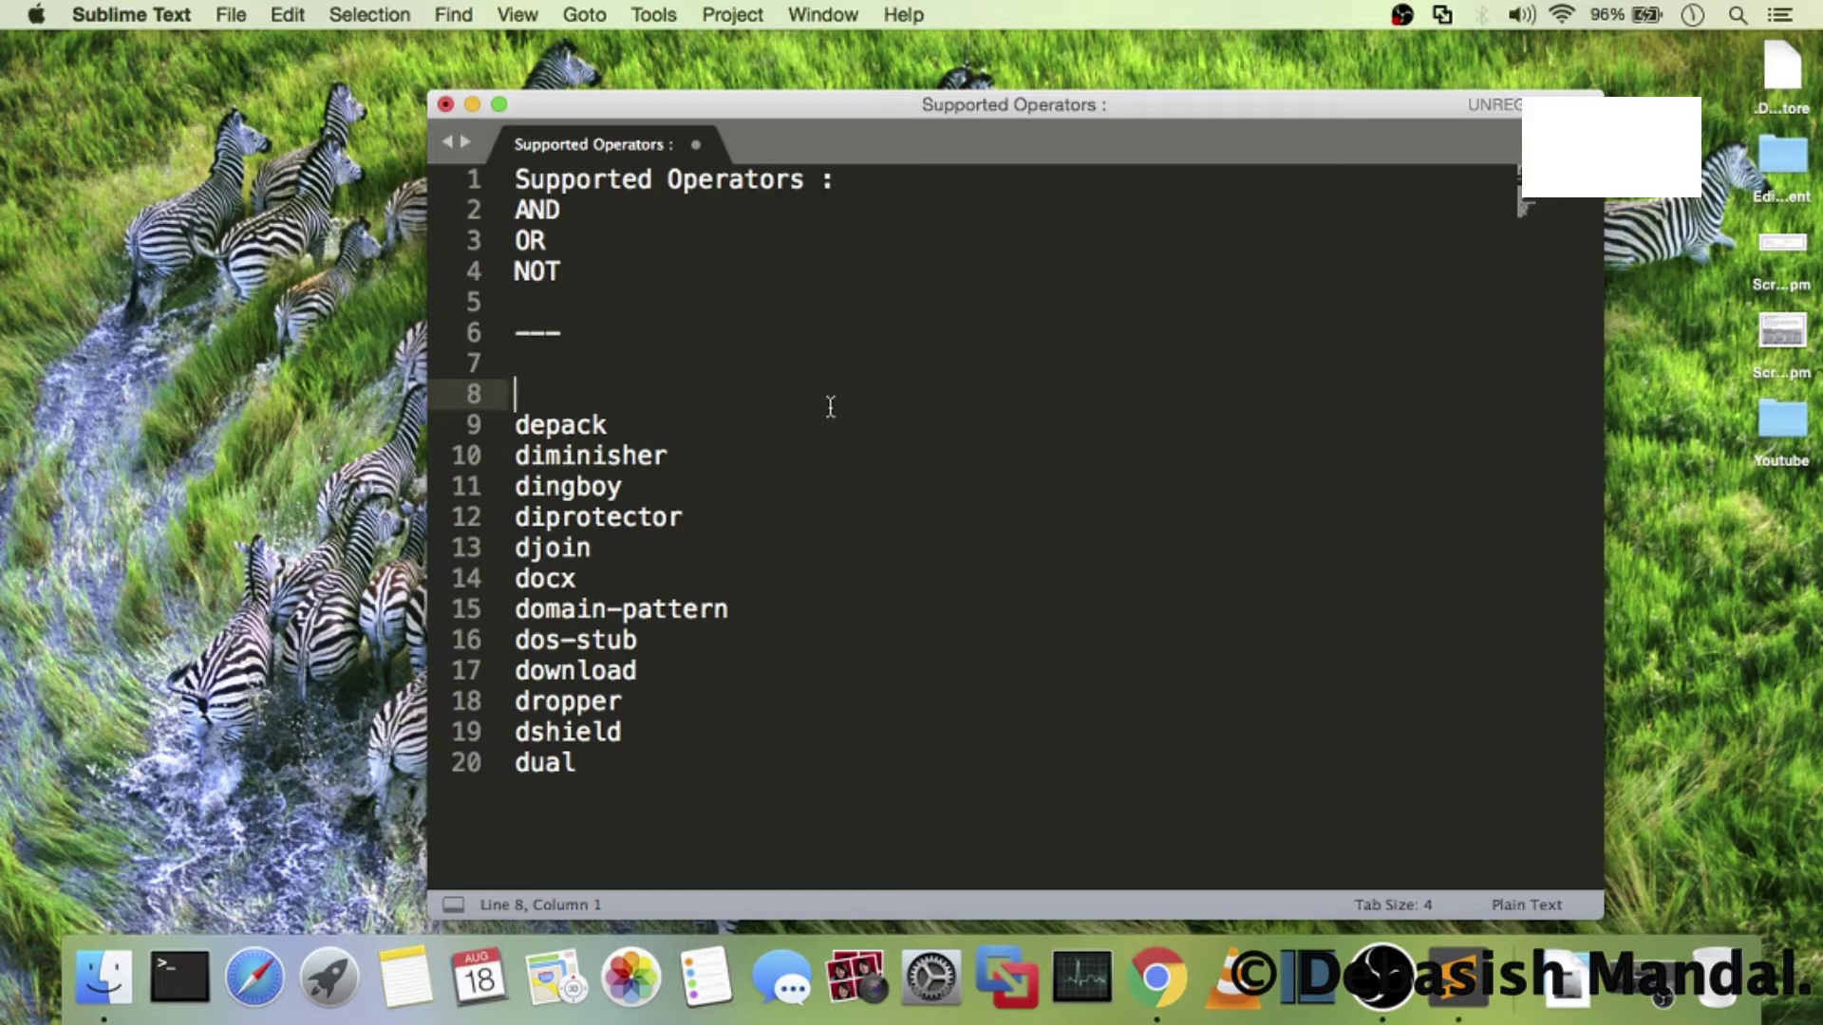
pyautogui.click(1157, 978)
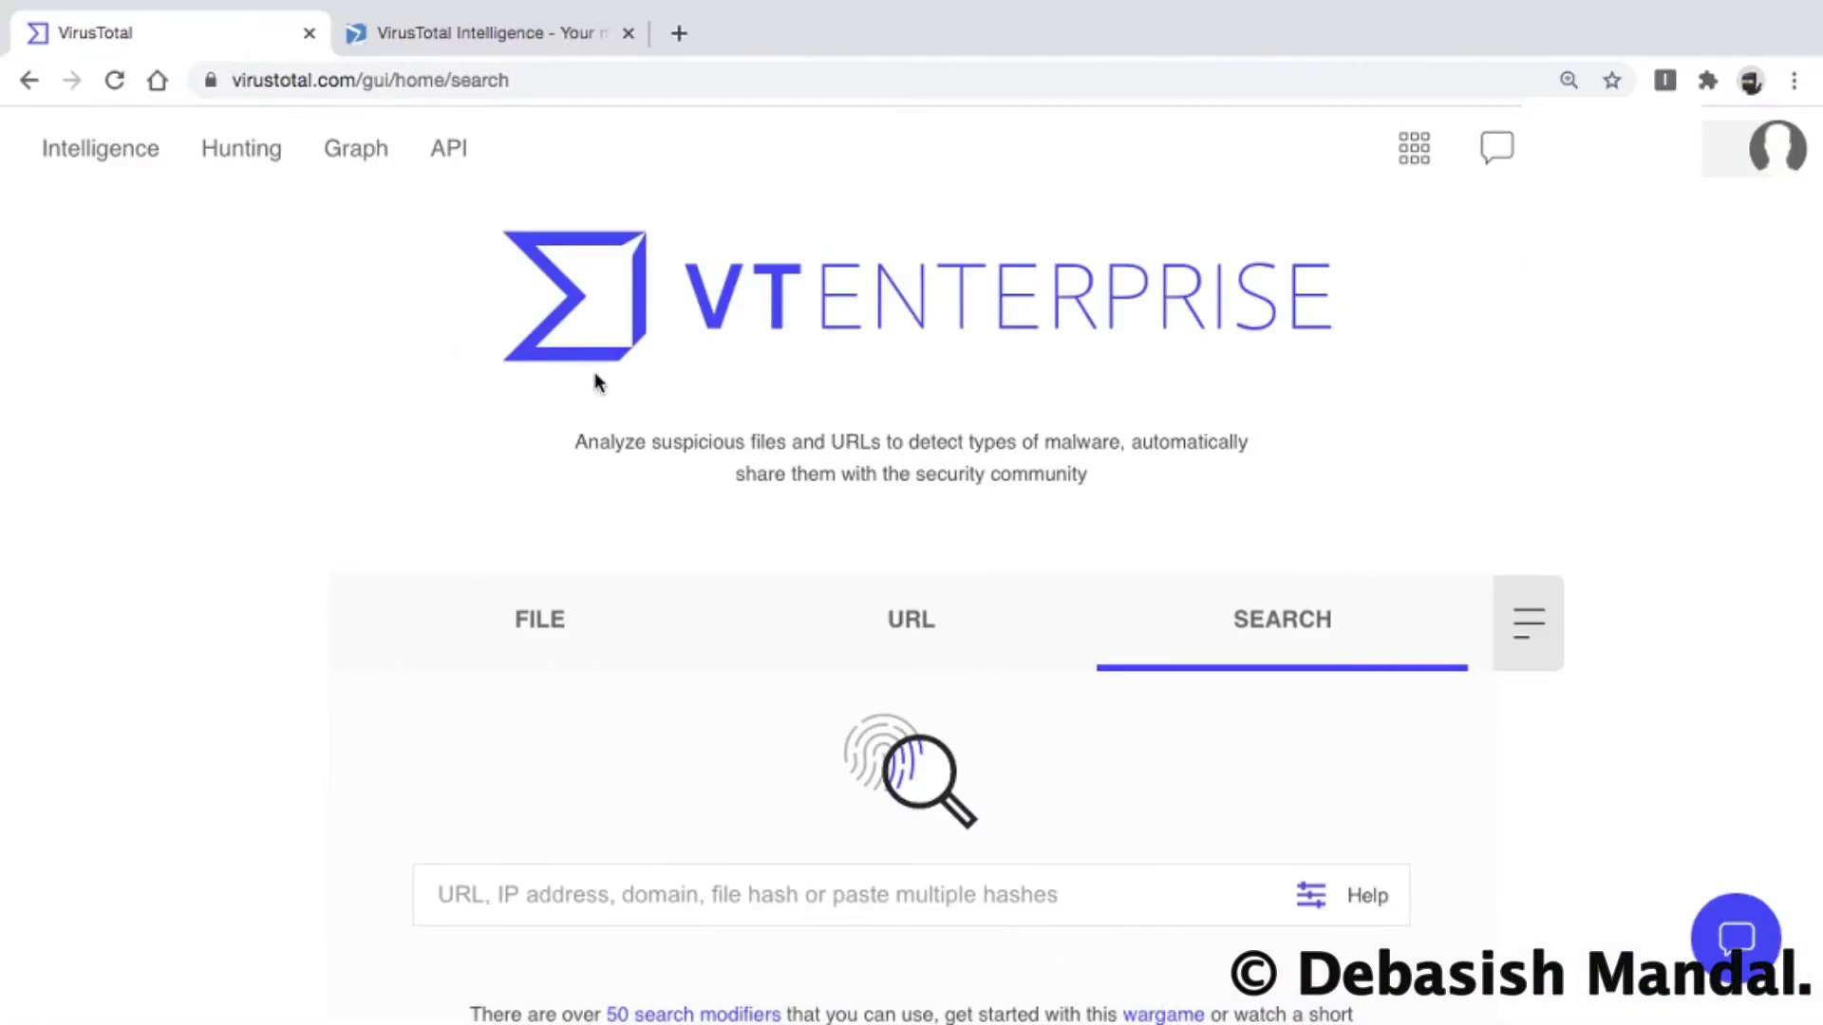
# Step: Run a tag:docx search, returning 428.16 K docx files
pyautogui.click(1026, 907)
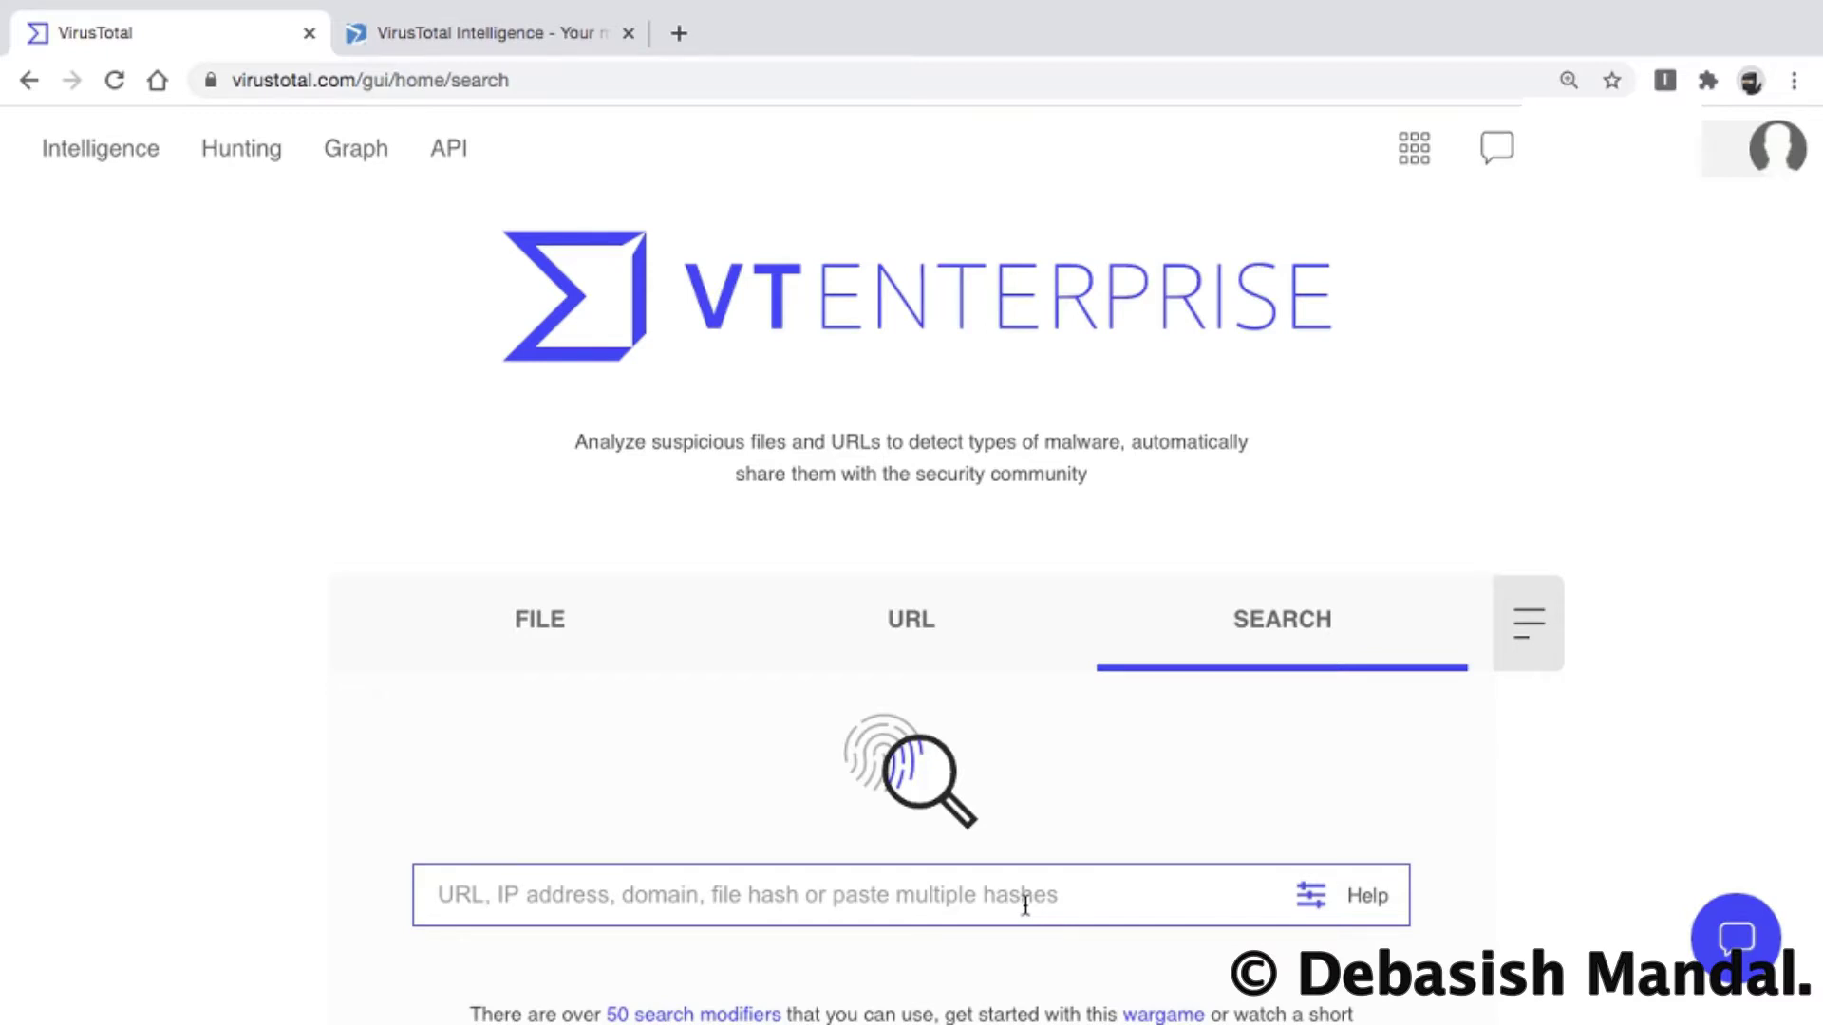
pyautogui.write('tag:')
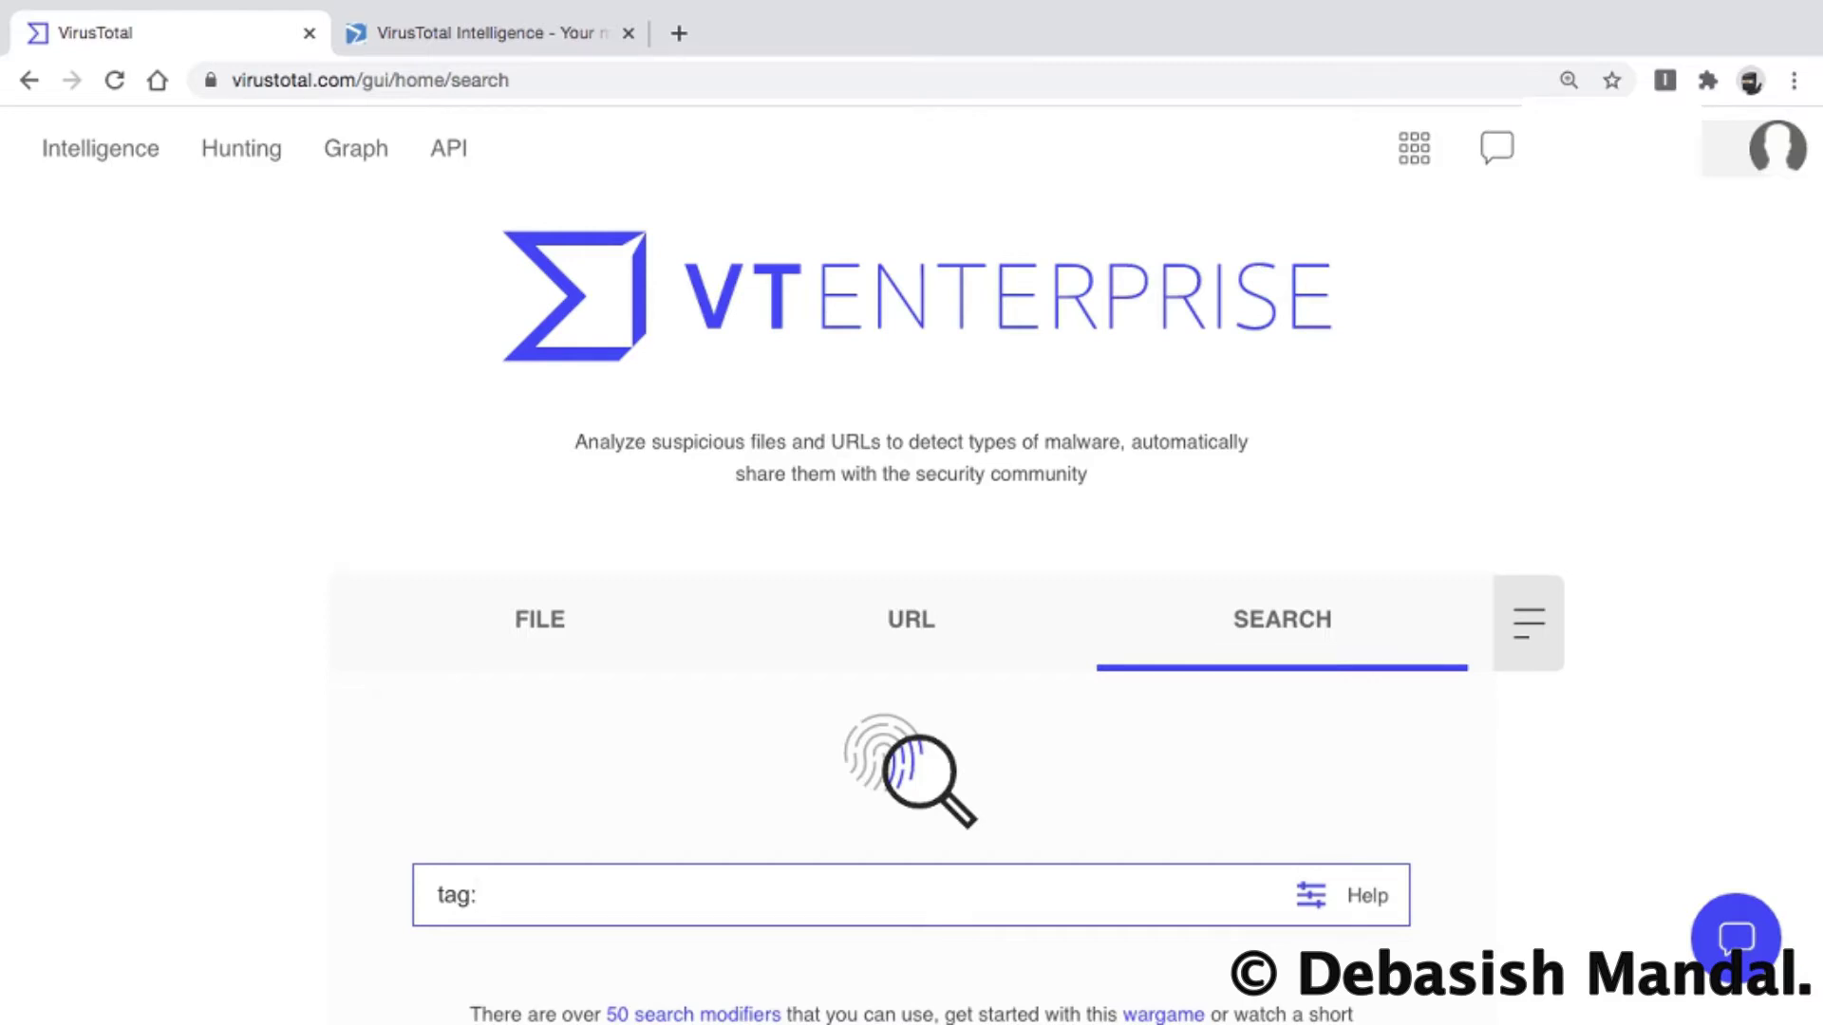
pyautogui.write('docx')
pyautogui.press('Return')
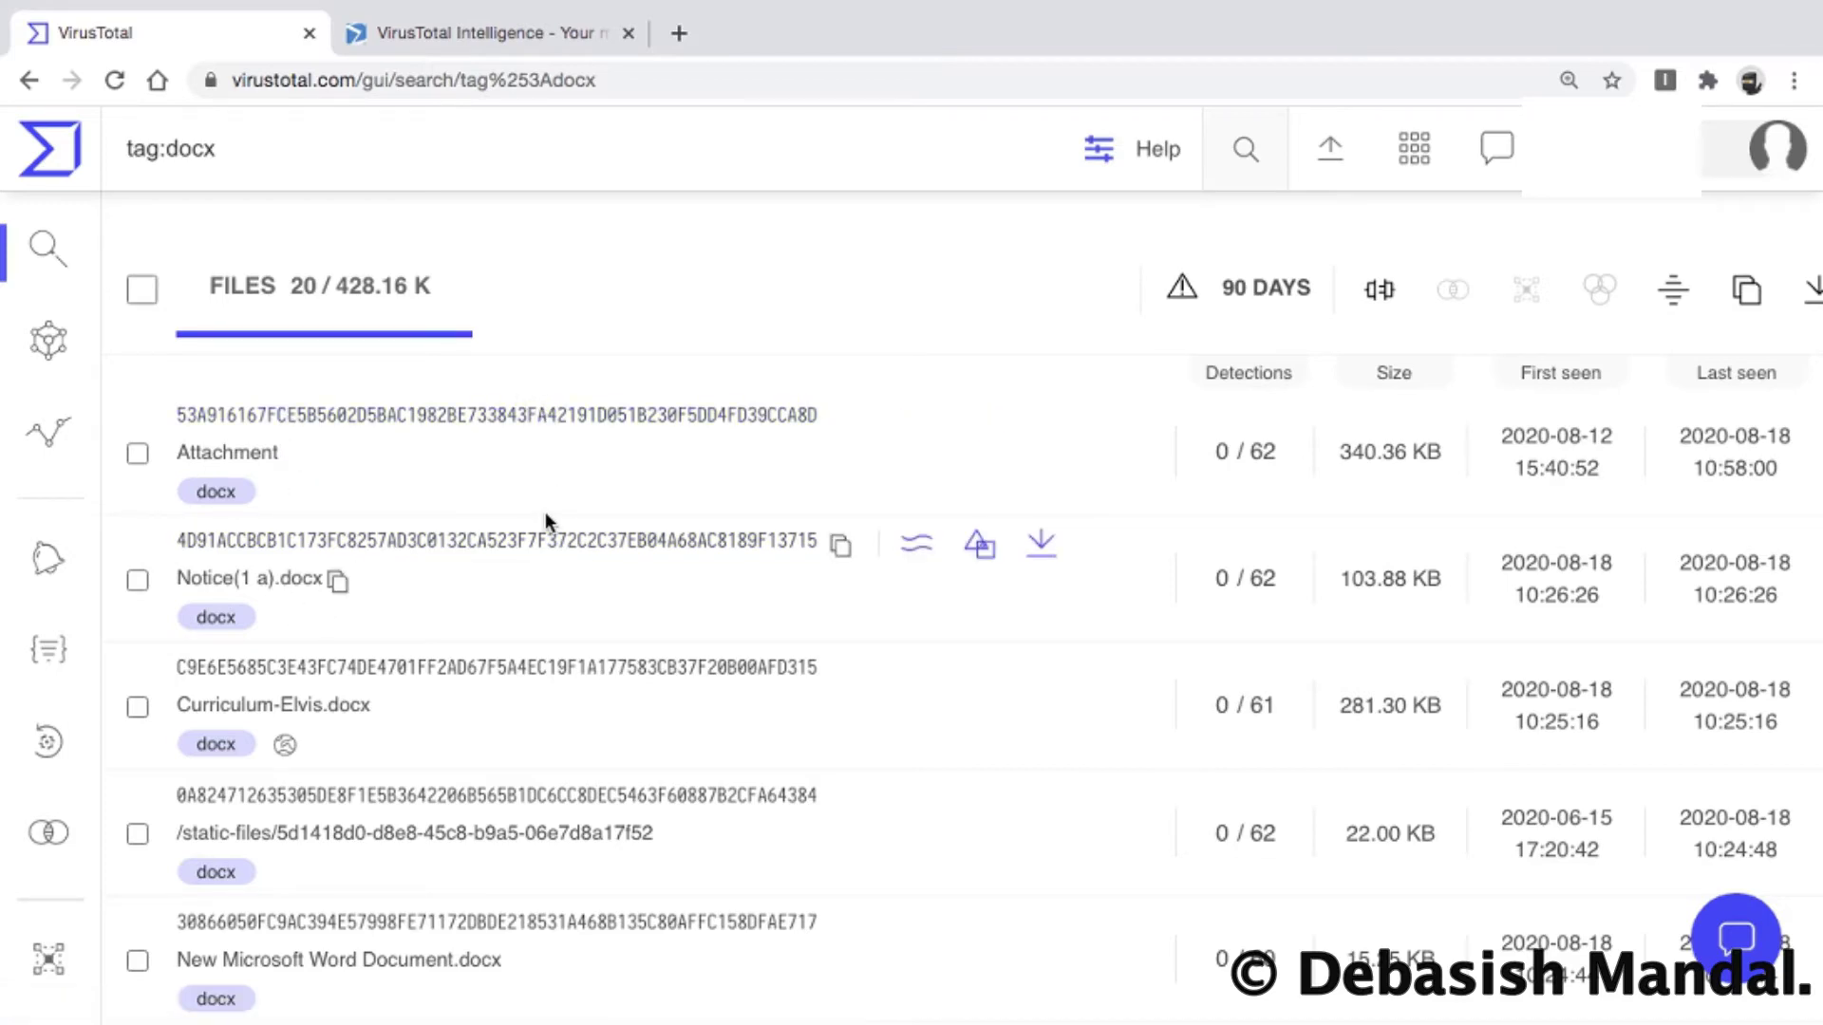
pyautogui.scroll(-9, 546, 519)
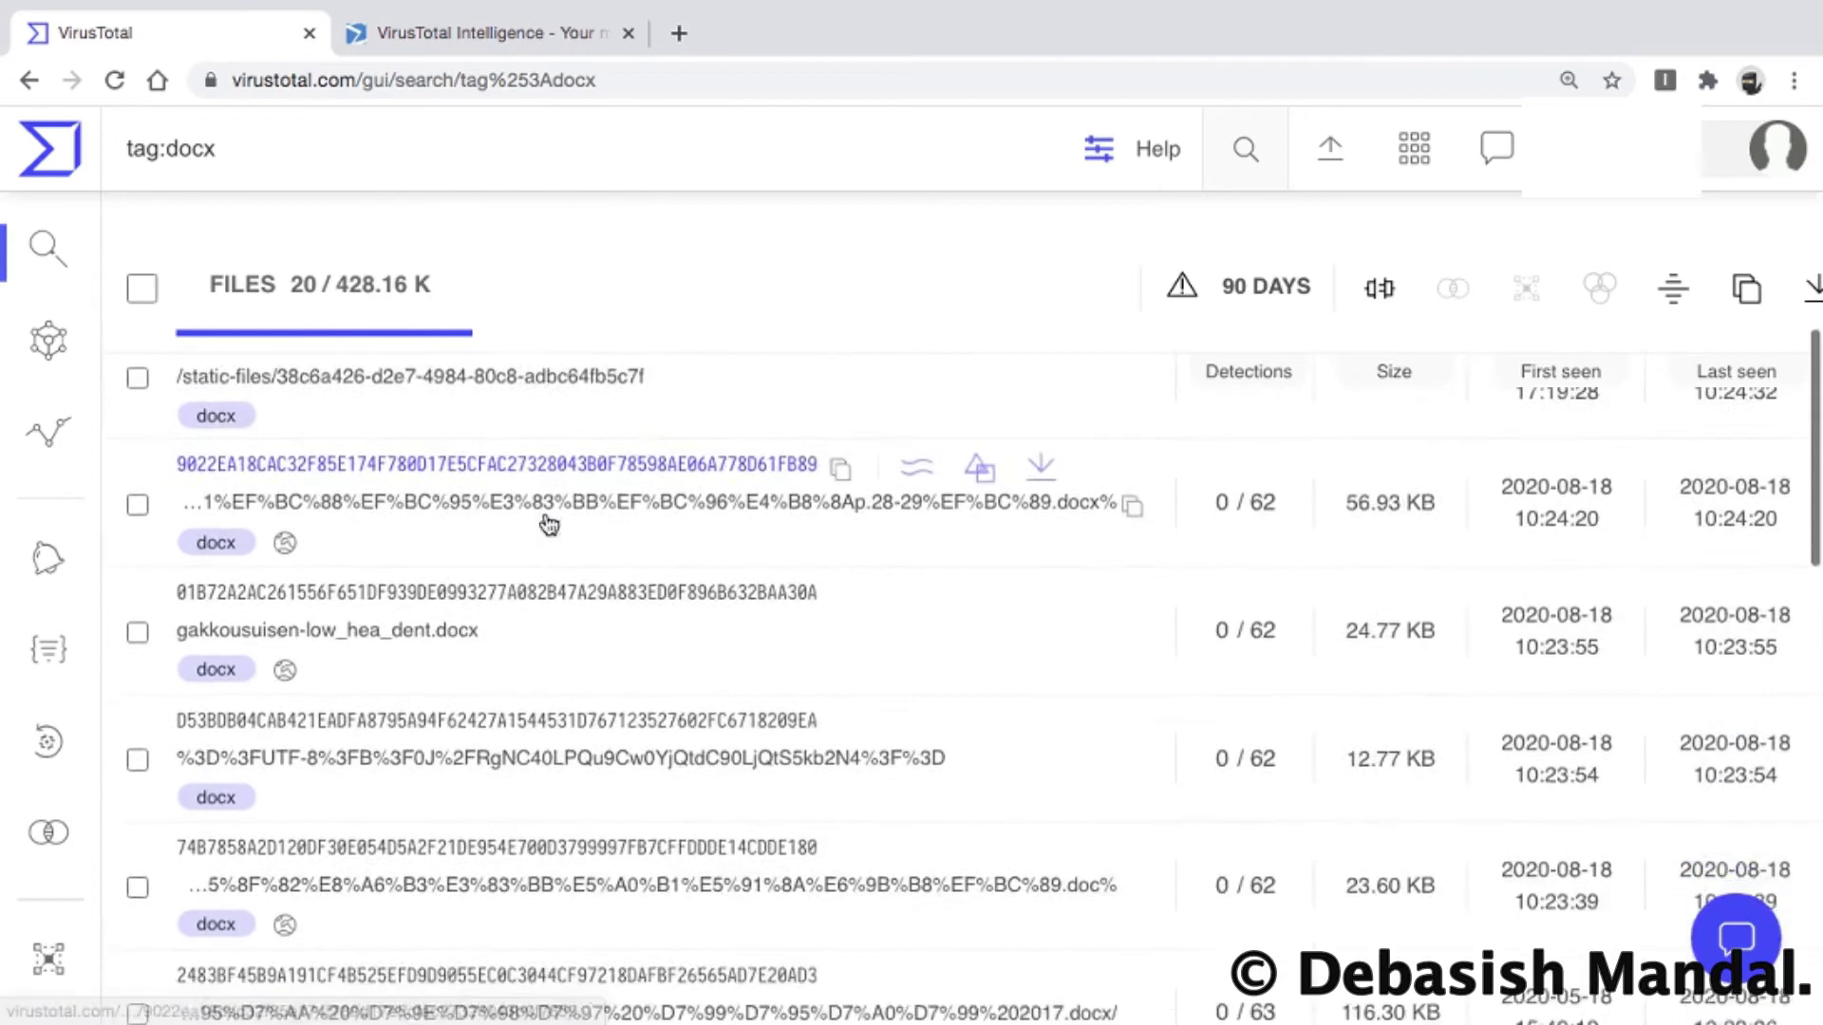
pyautogui.scroll(-8, 548, 524)
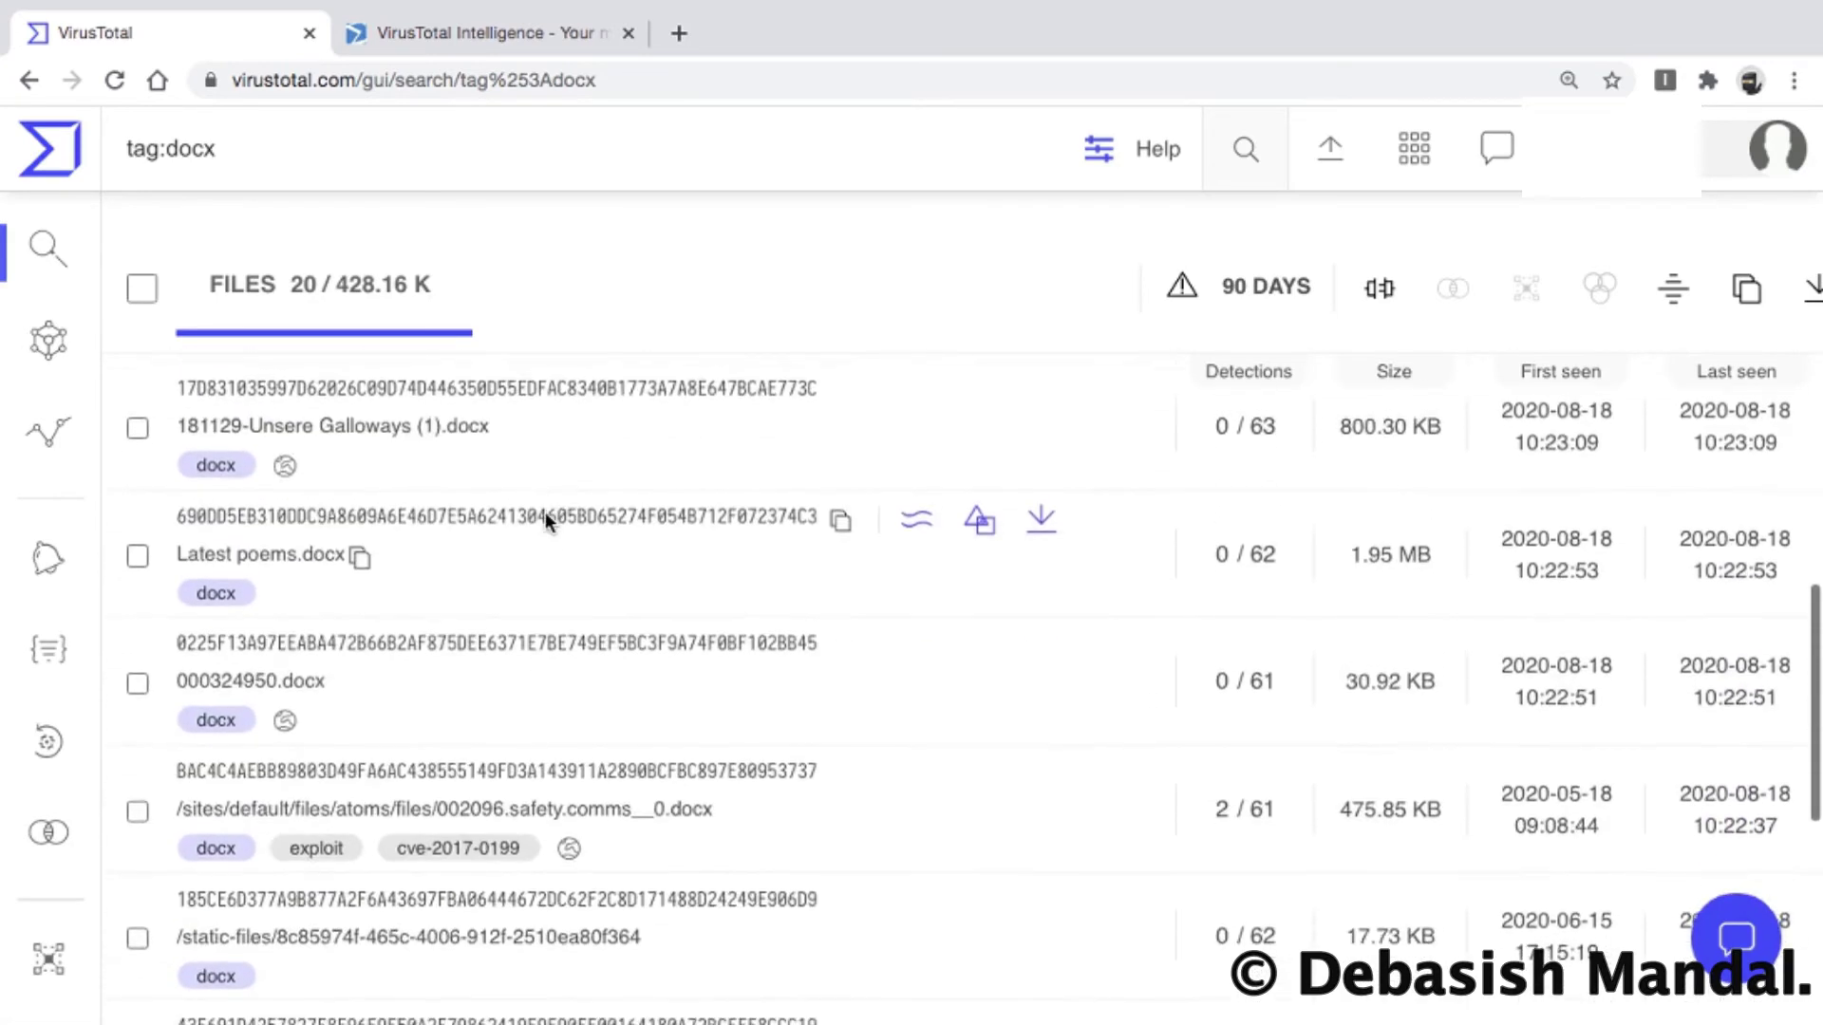
pyautogui.scroll(-1, 547, 521)
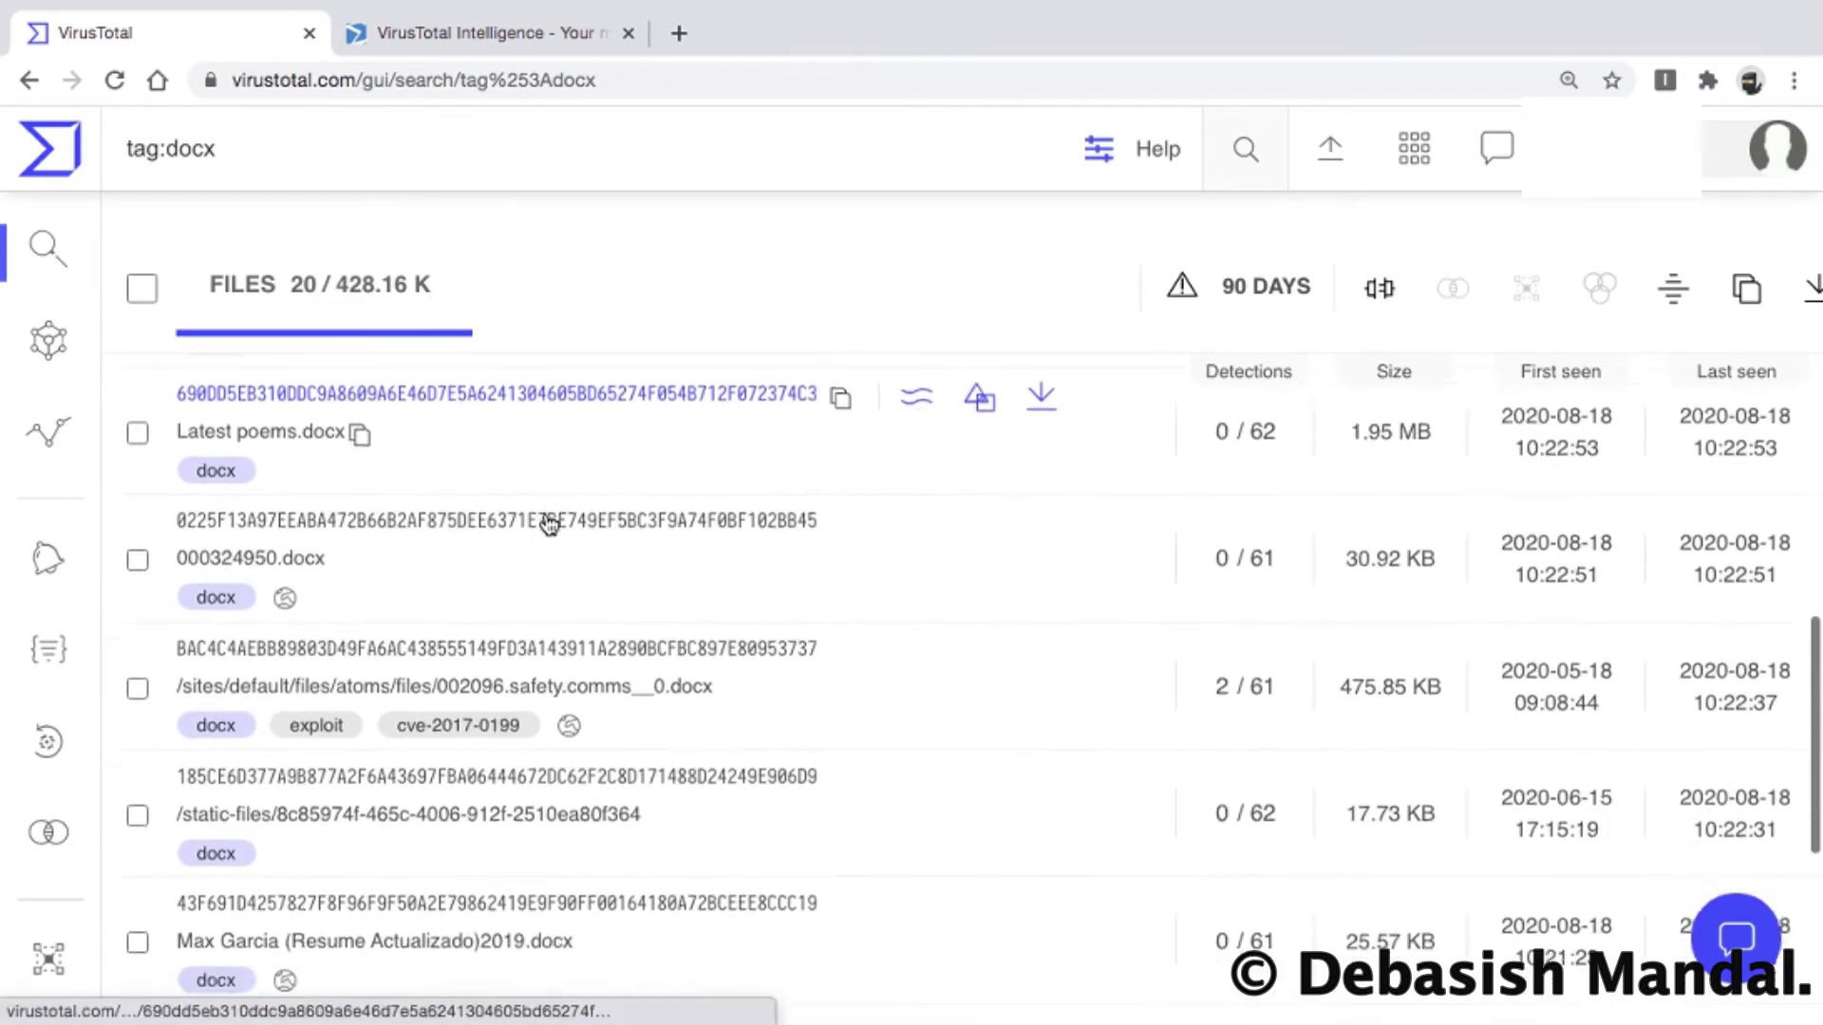
pyautogui.moveTo(334, 686)
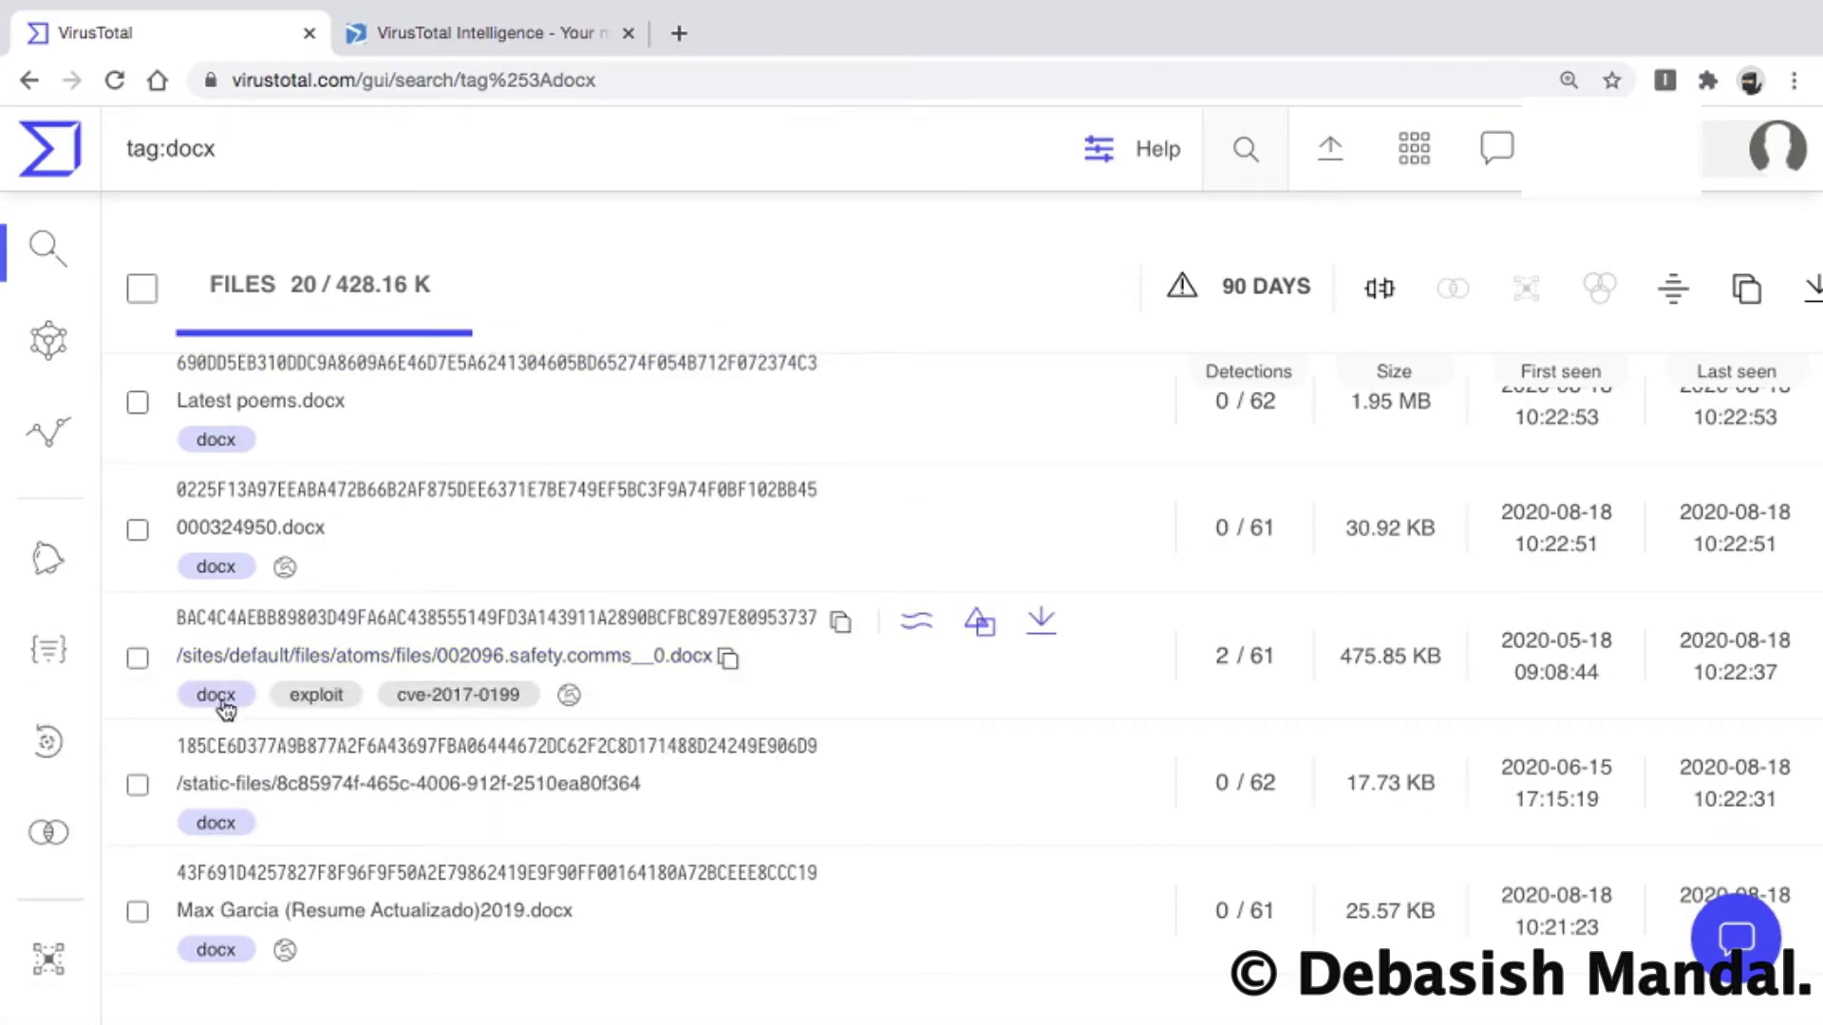
pyautogui.moveTo(454, 697)
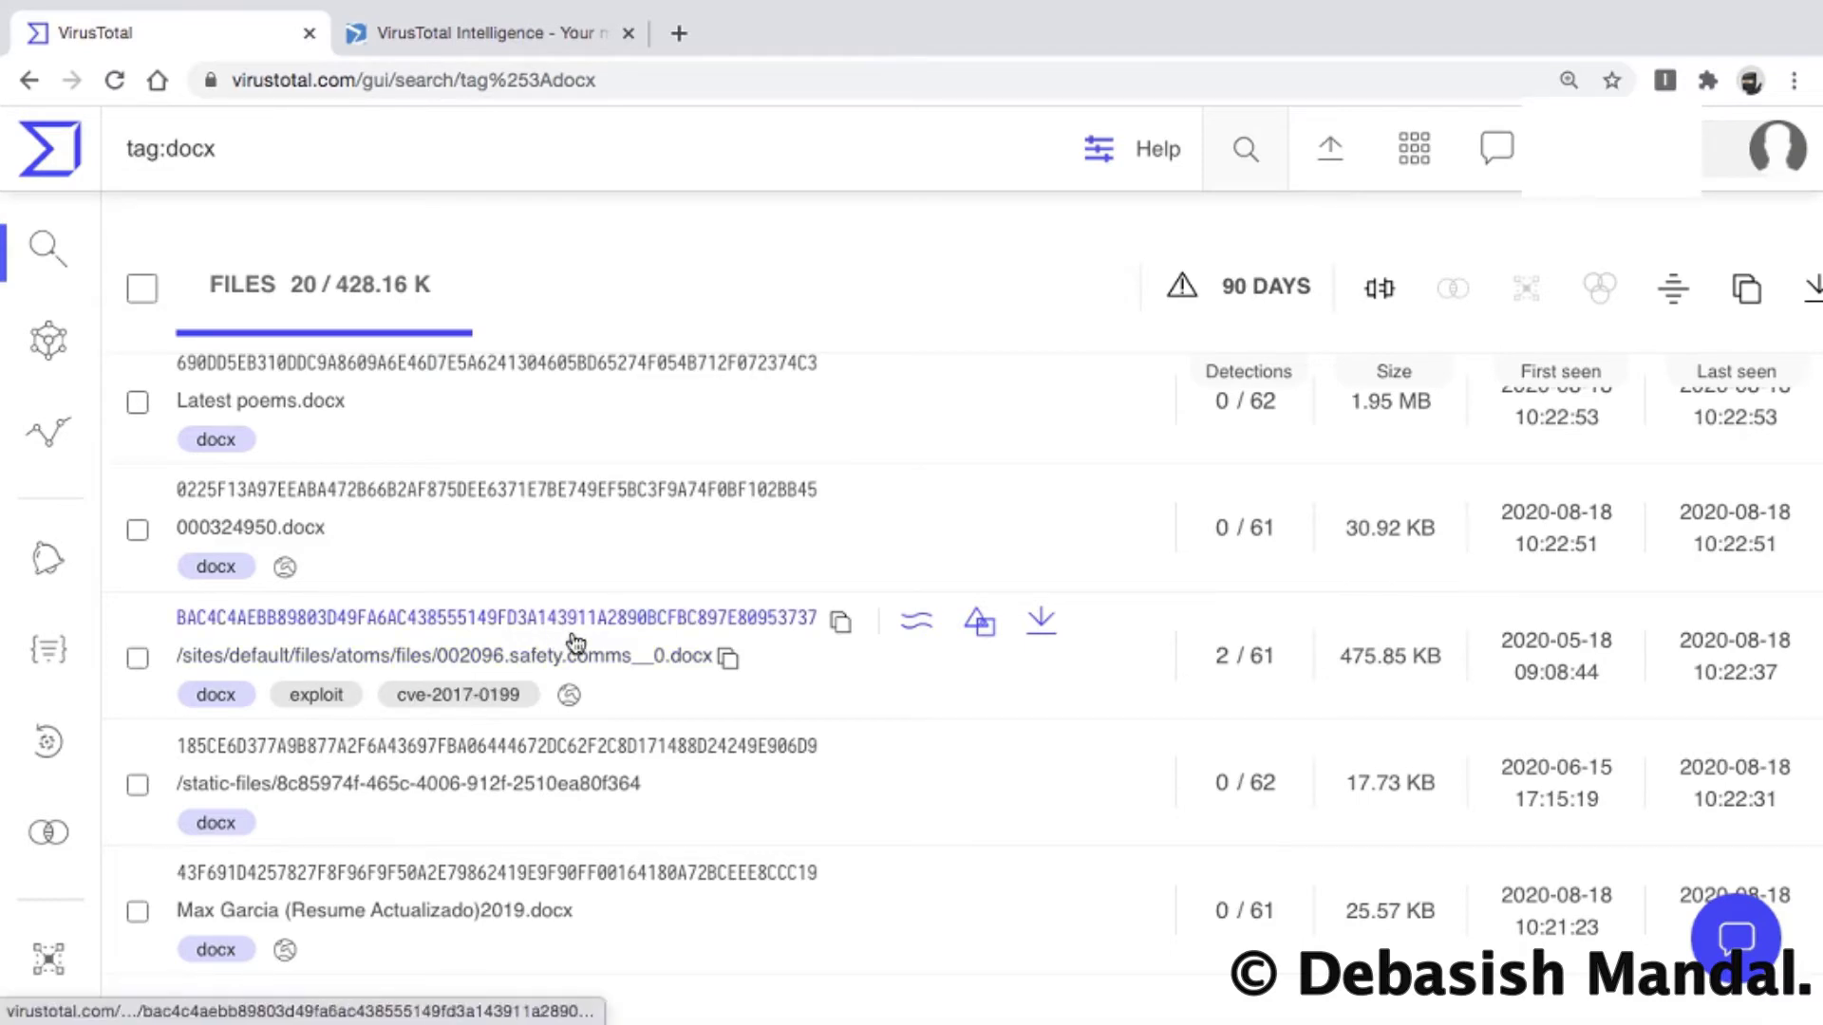
pyautogui.scroll(5, 841, 617)
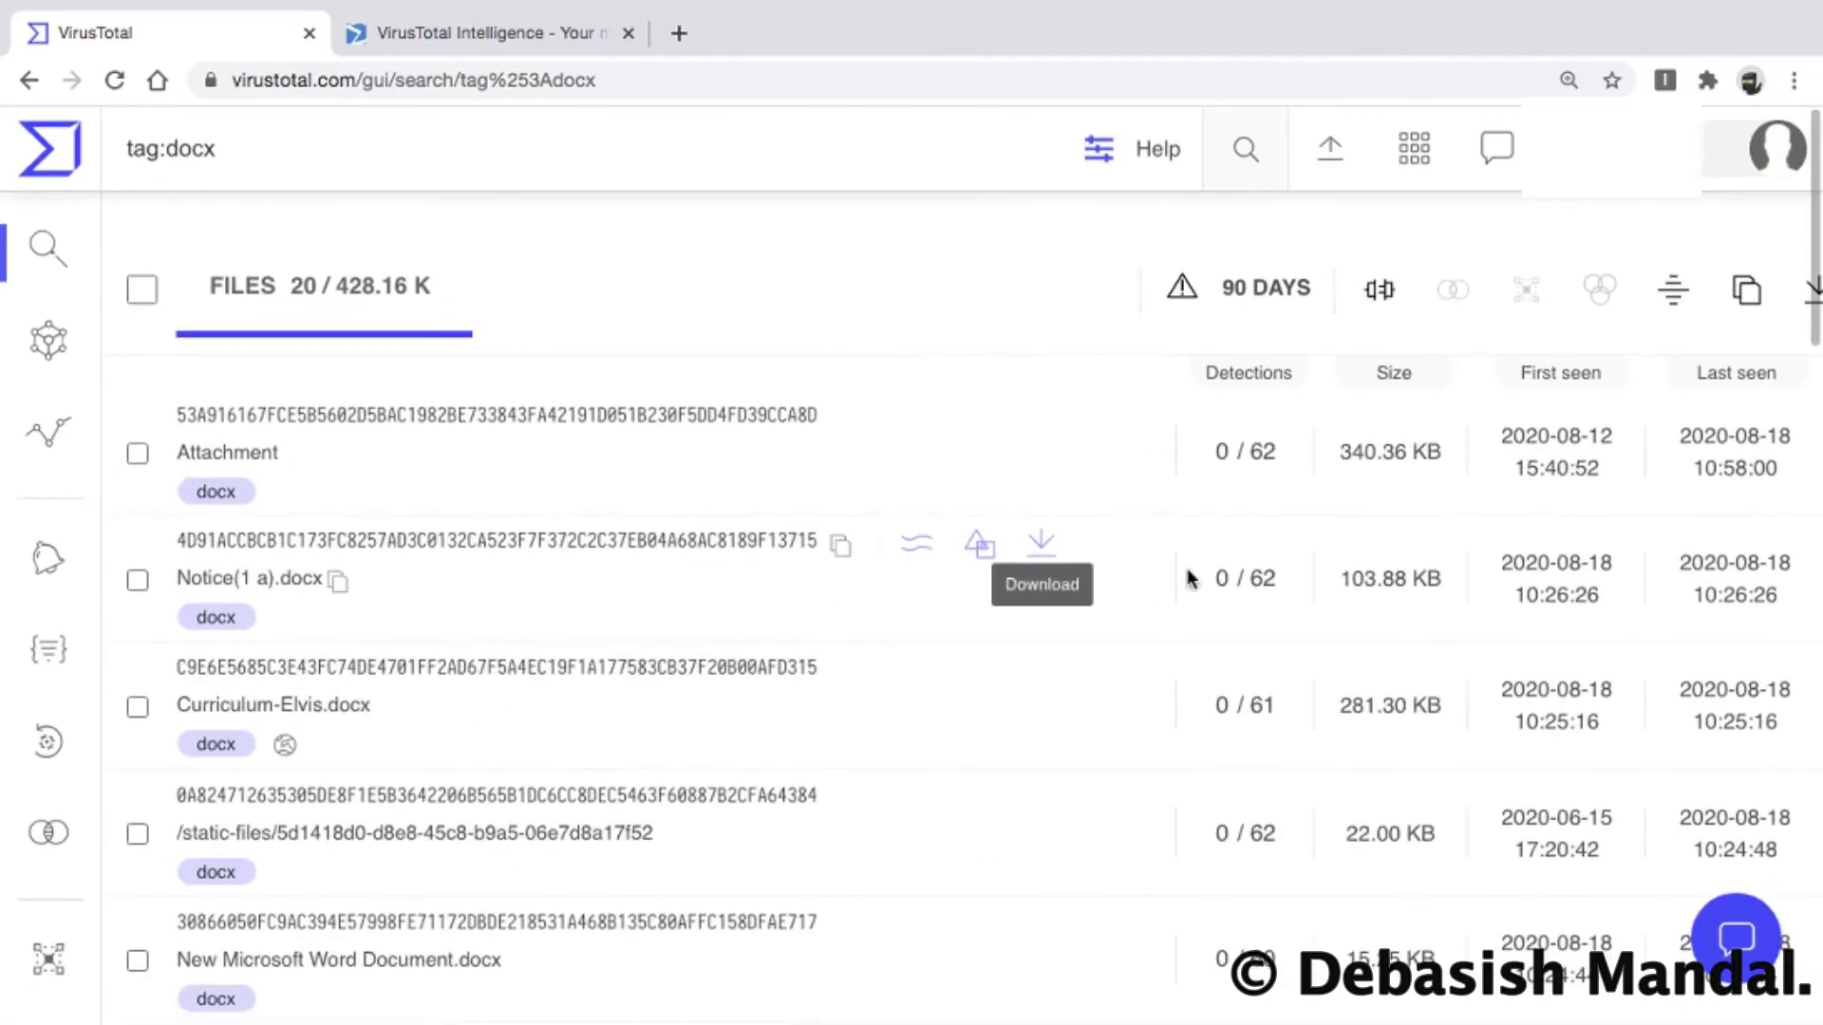
pyautogui.moveTo(1163, 1012)
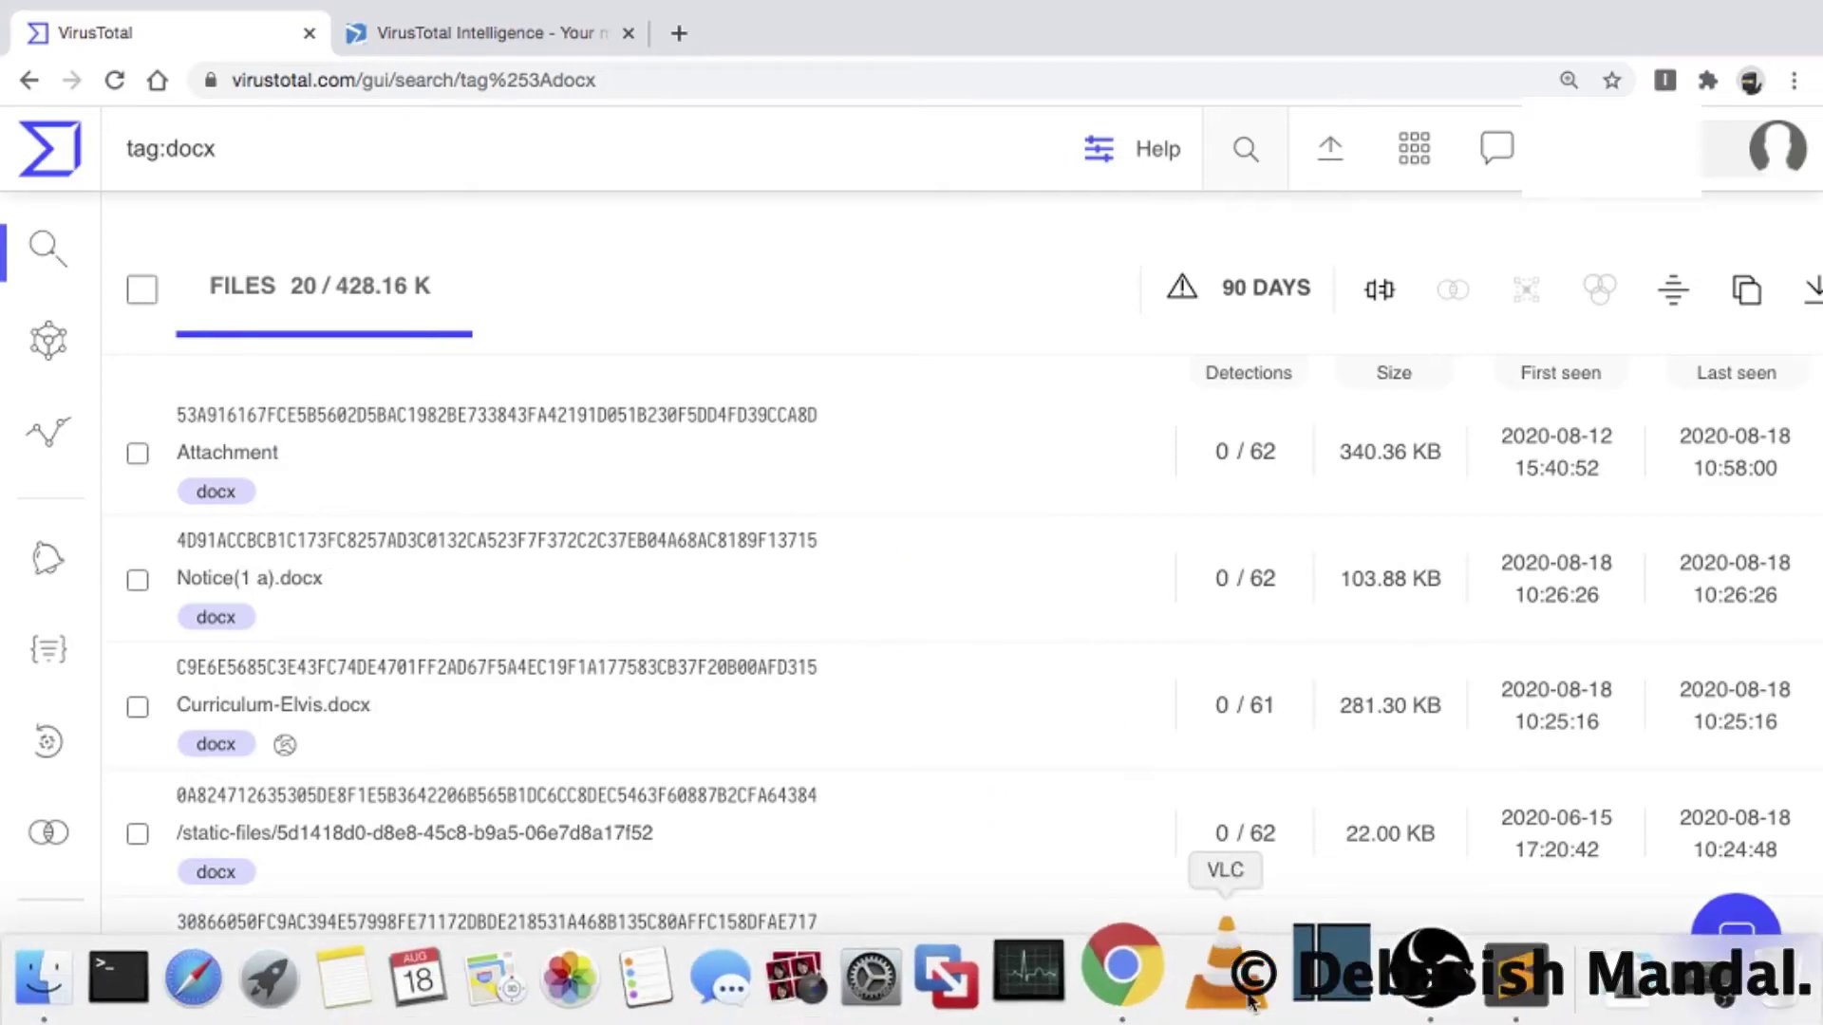
pyautogui.scroll(-5, 961, 737)
pyautogui.scroll(5, 944, 733)
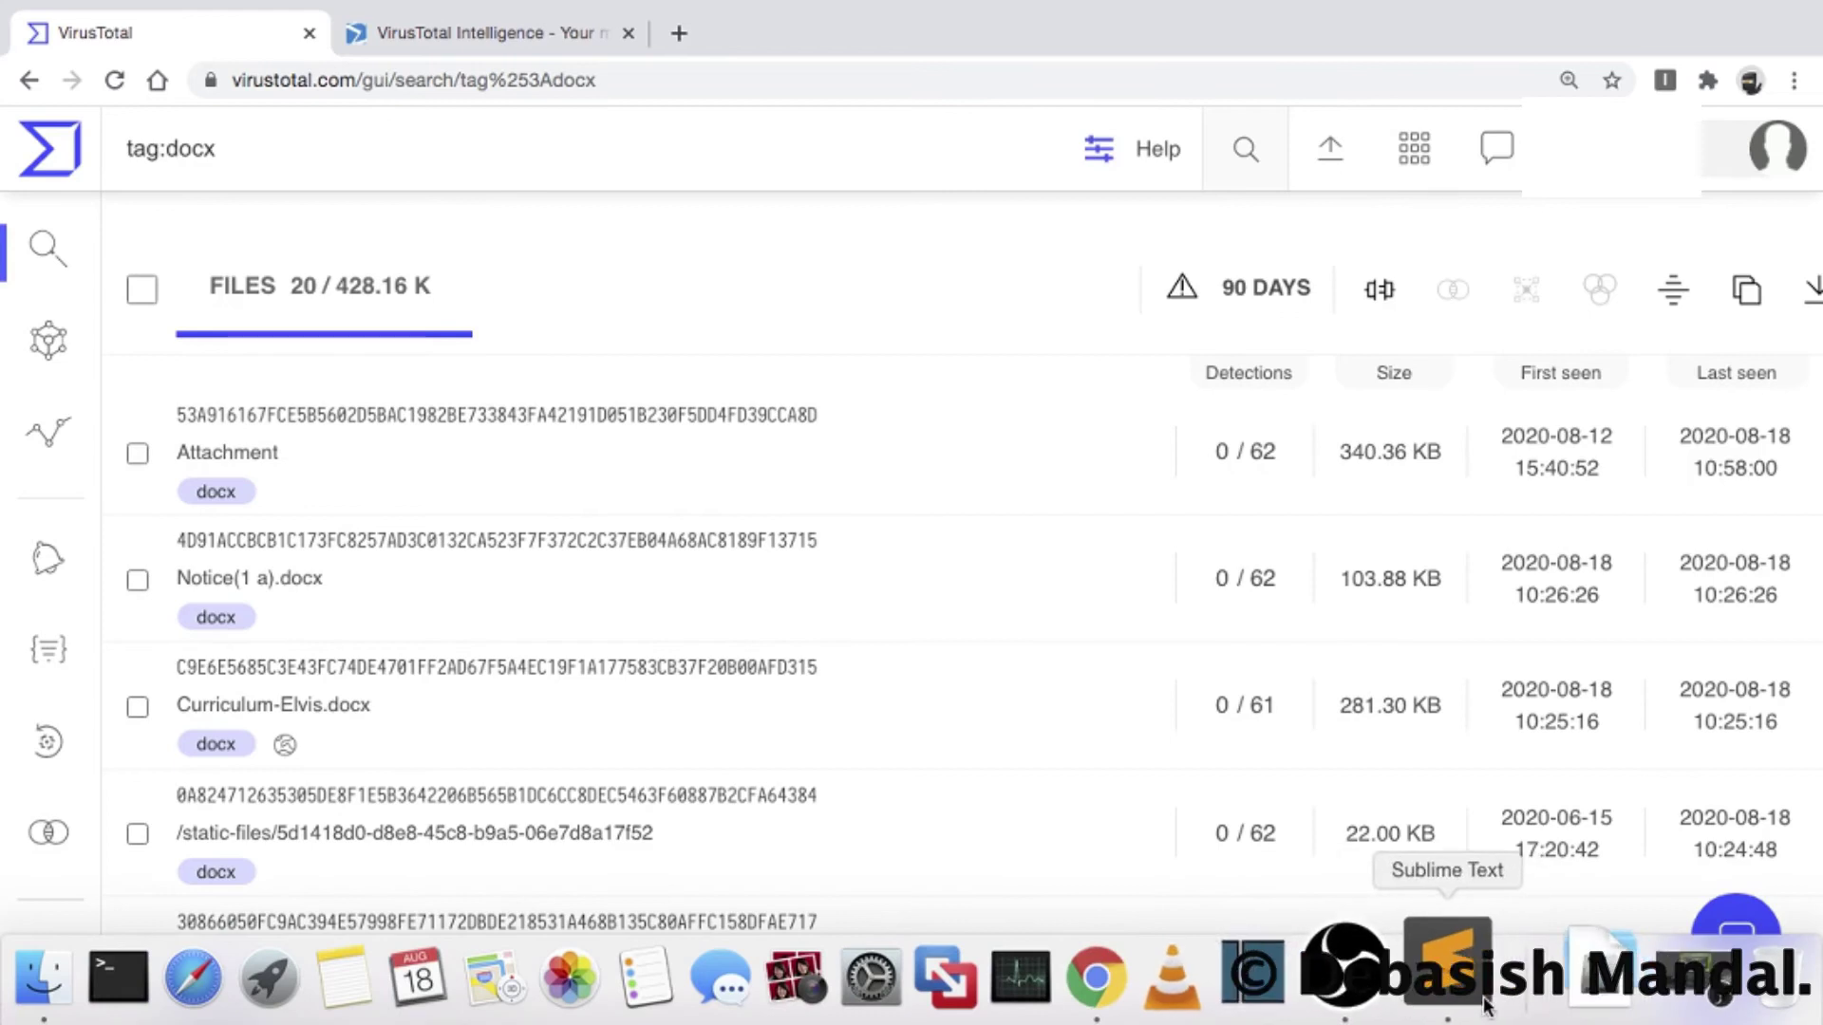
pyautogui.click(1444, 1005)
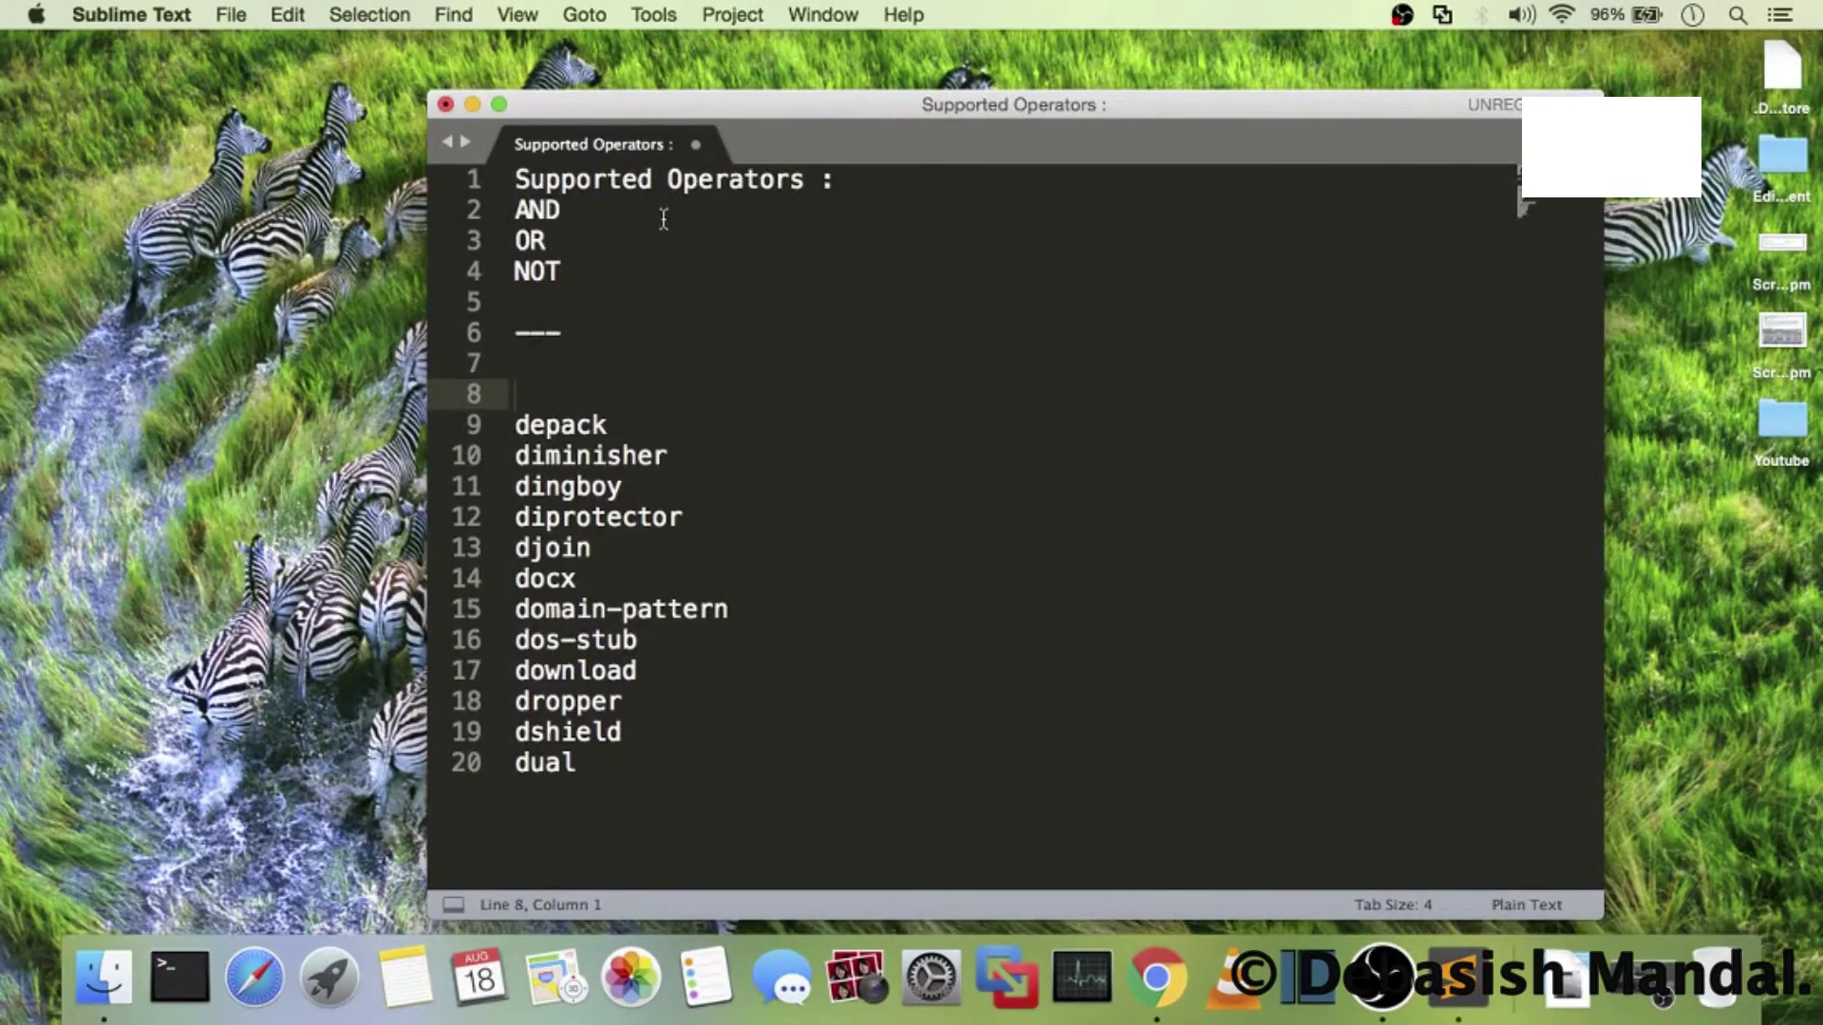
pyautogui.click(605, 232)
pyautogui.click(604, 214)
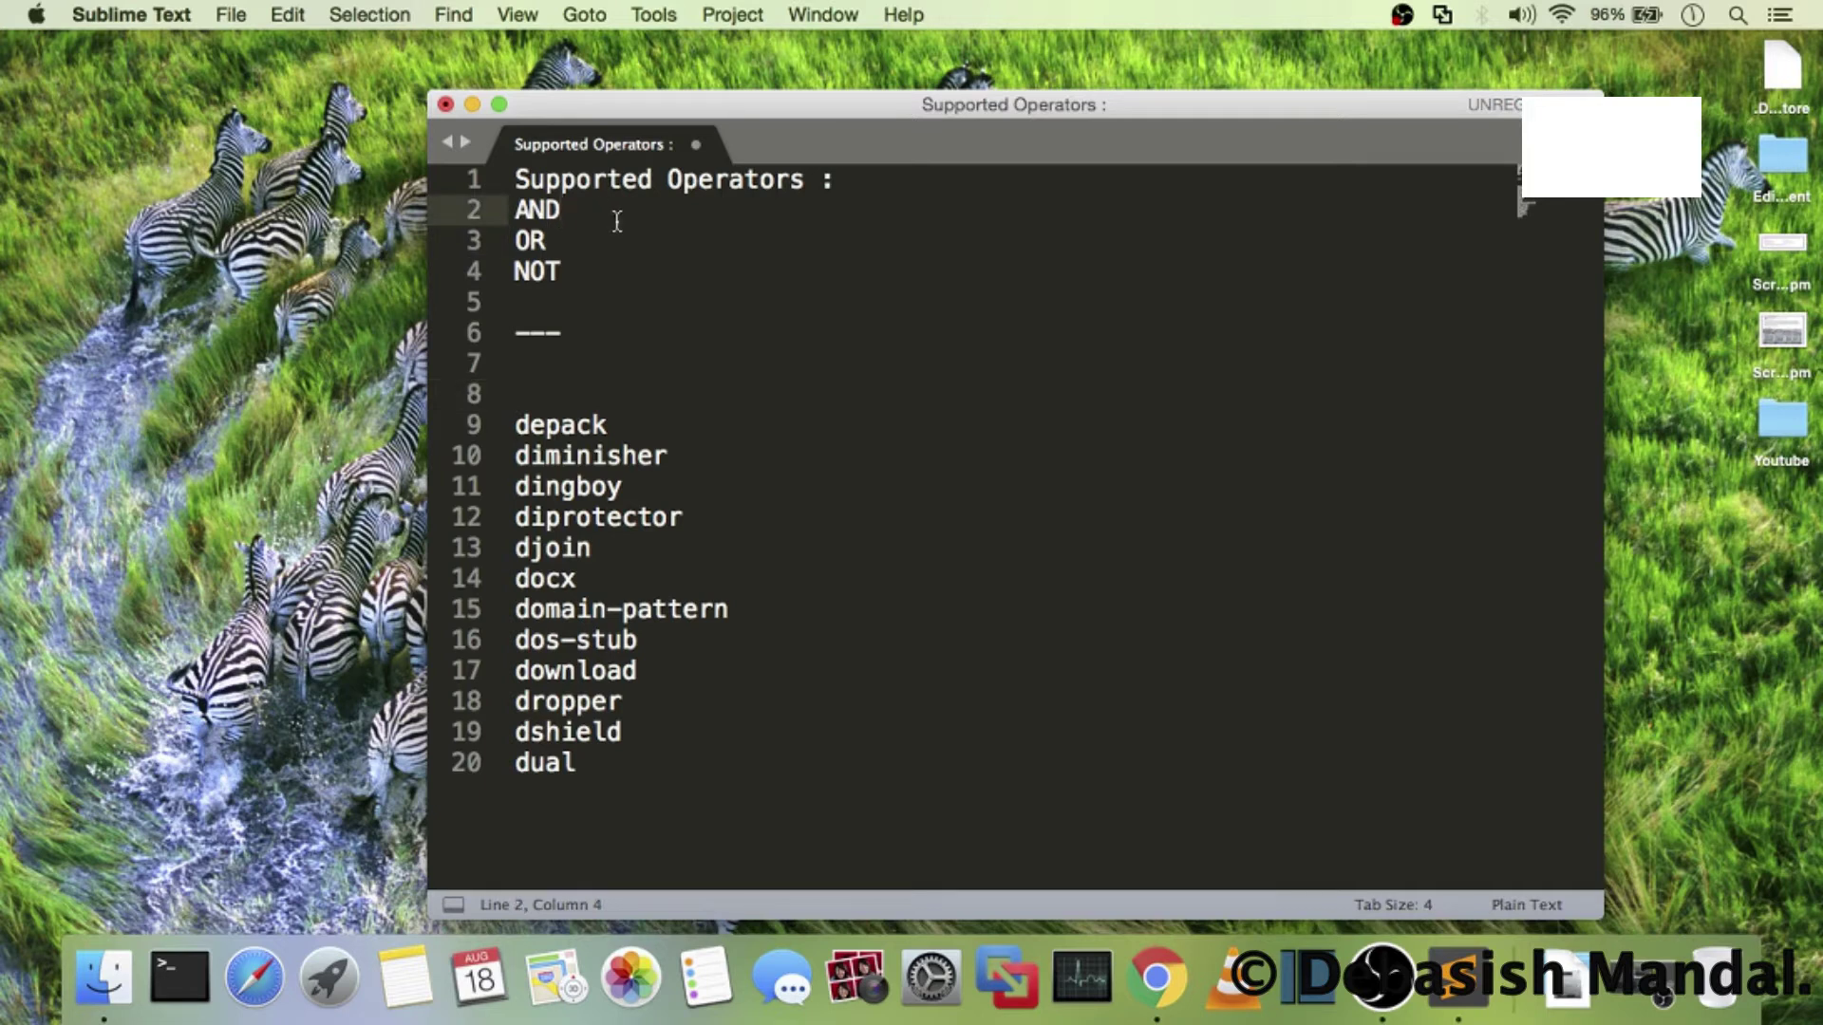
pyautogui.press('super+shift+Left')
pyautogui.click(651, 248)
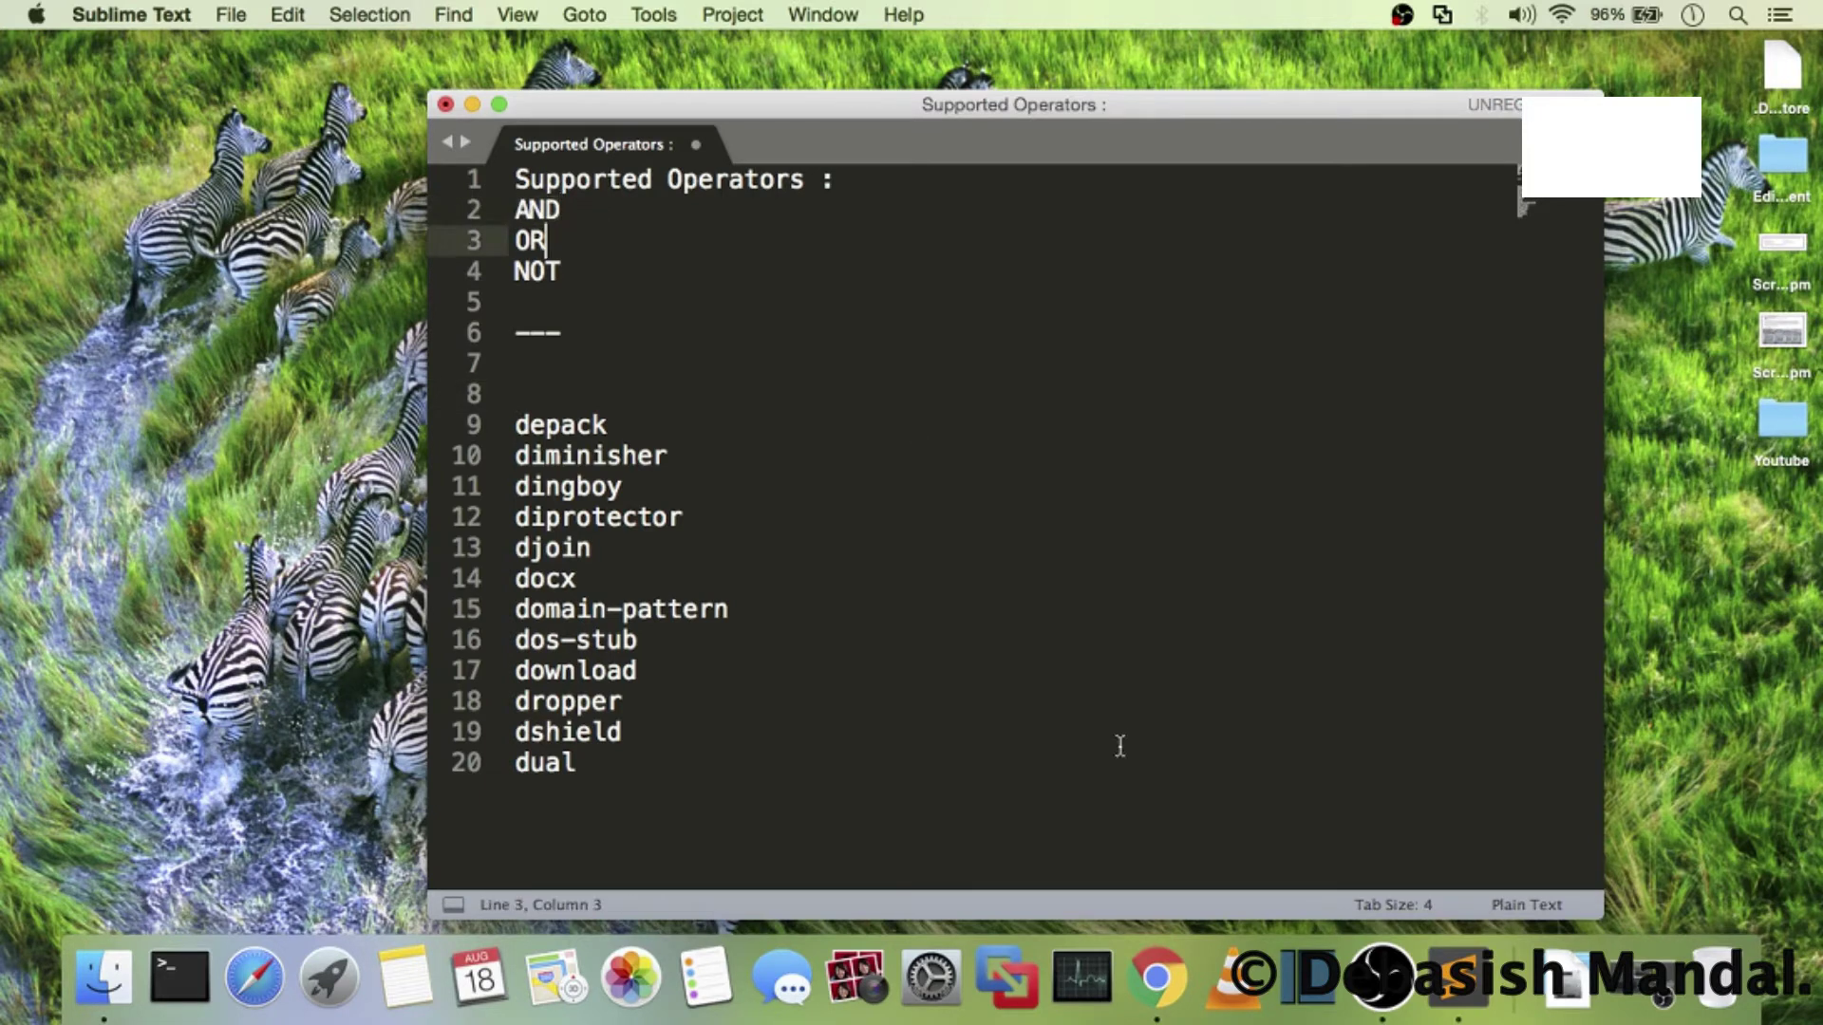
pyautogui.click(1175, 971)
pyautogui.scroll(-1, 942, 600)
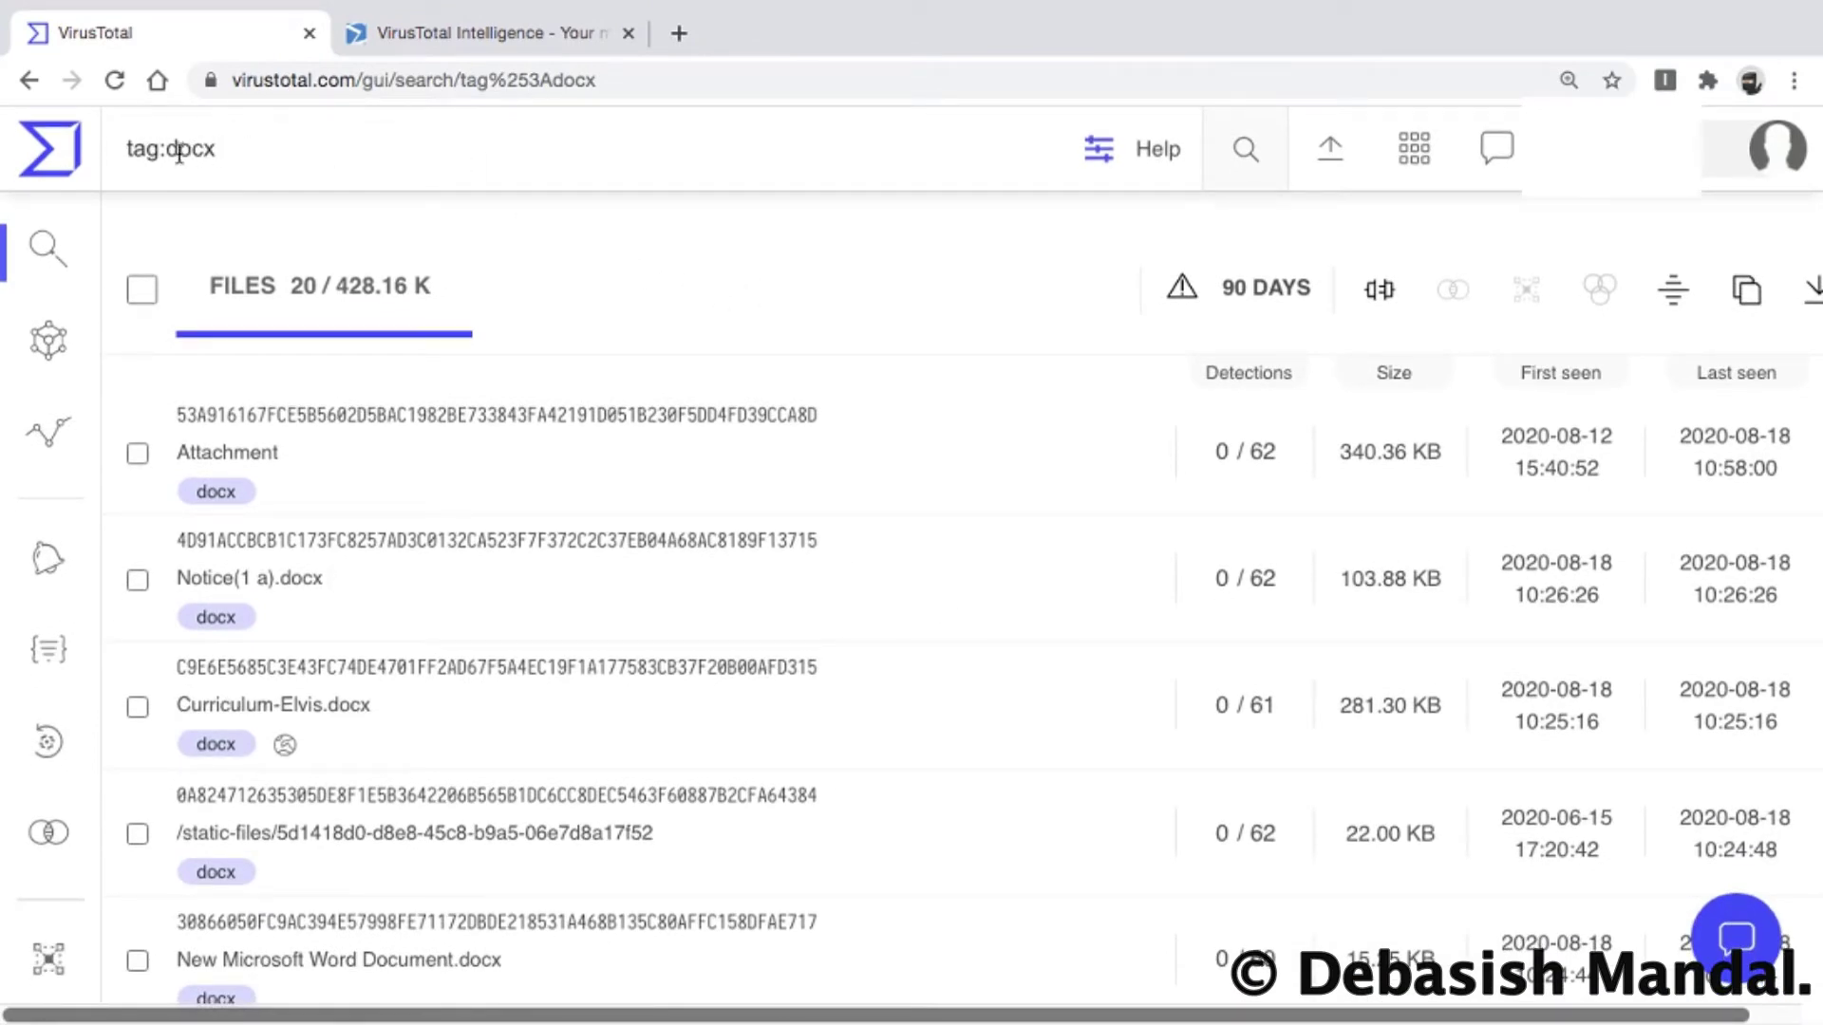
# Step: Extend the query to tag:docx AND tag:exploit and run it
pyautogui.moveTo(164, 152); pyautogui.dragTo(218, 152)
pyautogui.click(249, 152)
pyautogui.write('AND tag:exploit')
pyautogui.press('Return')
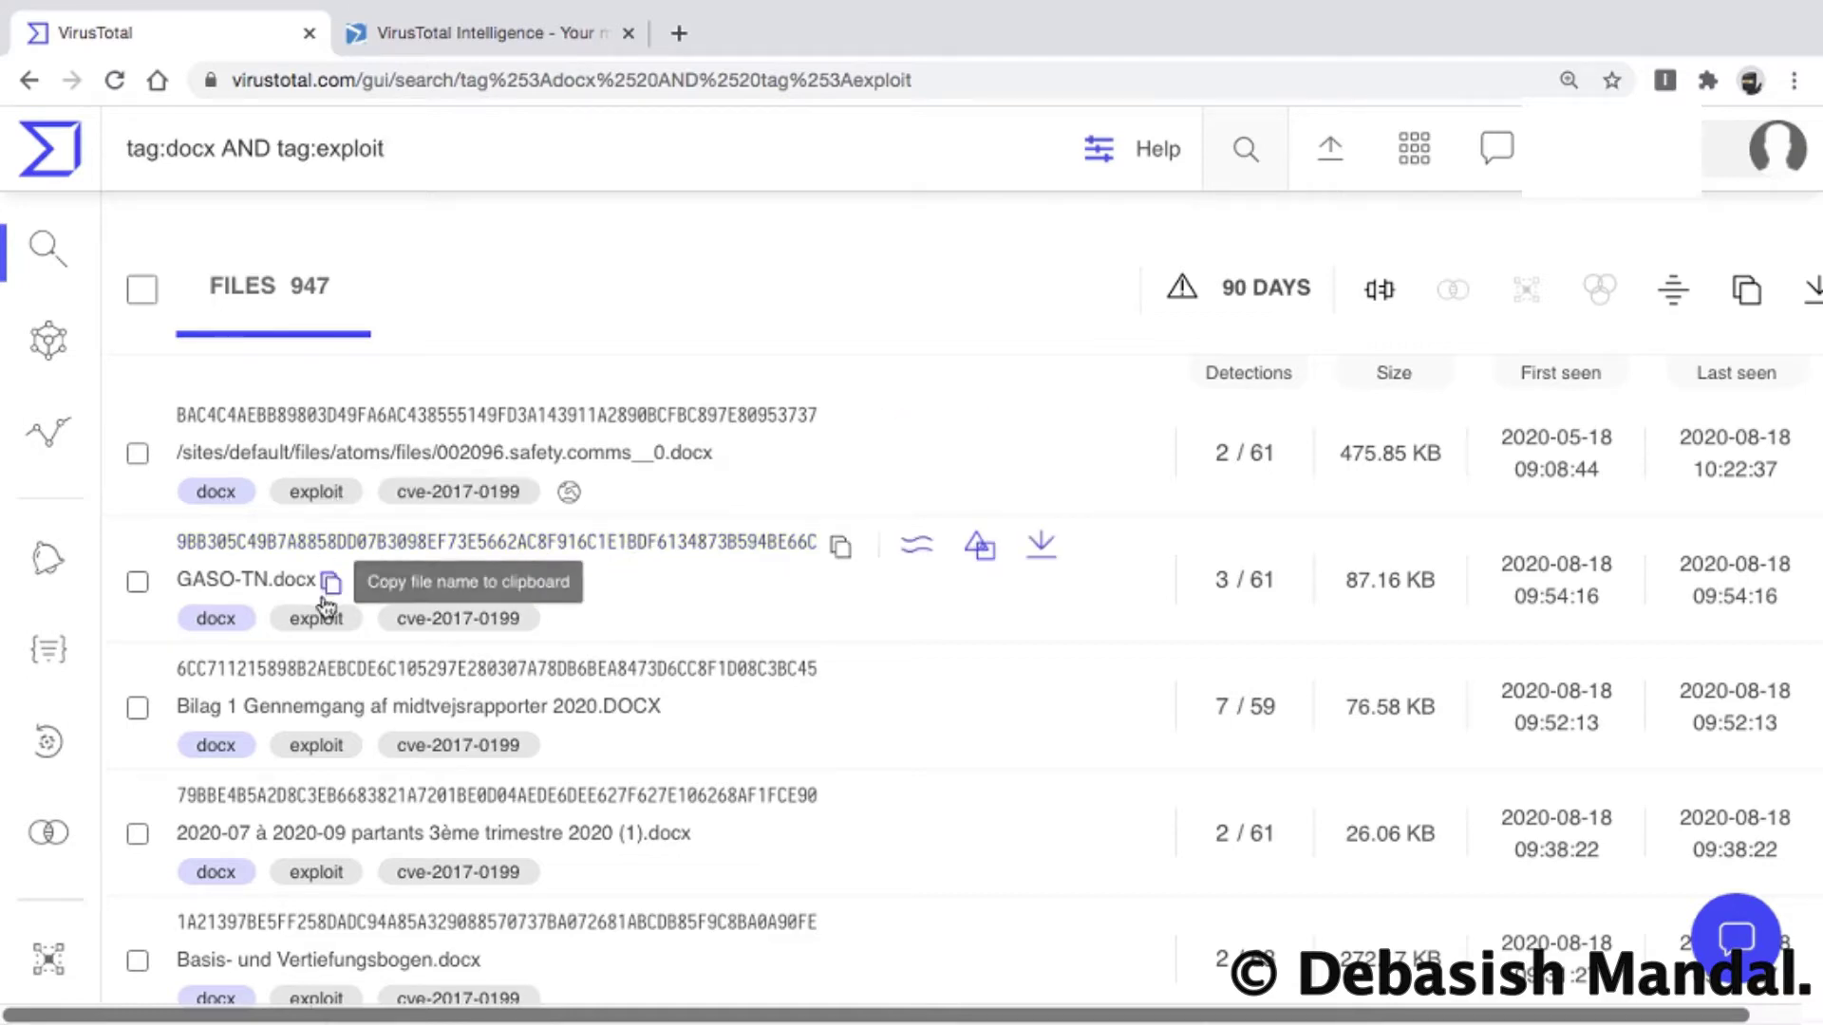
# Step: Review the 947 results, check the OR operator in the notes, then return to VirusTotal
pyautogui.scroll(-1, 354, 703)
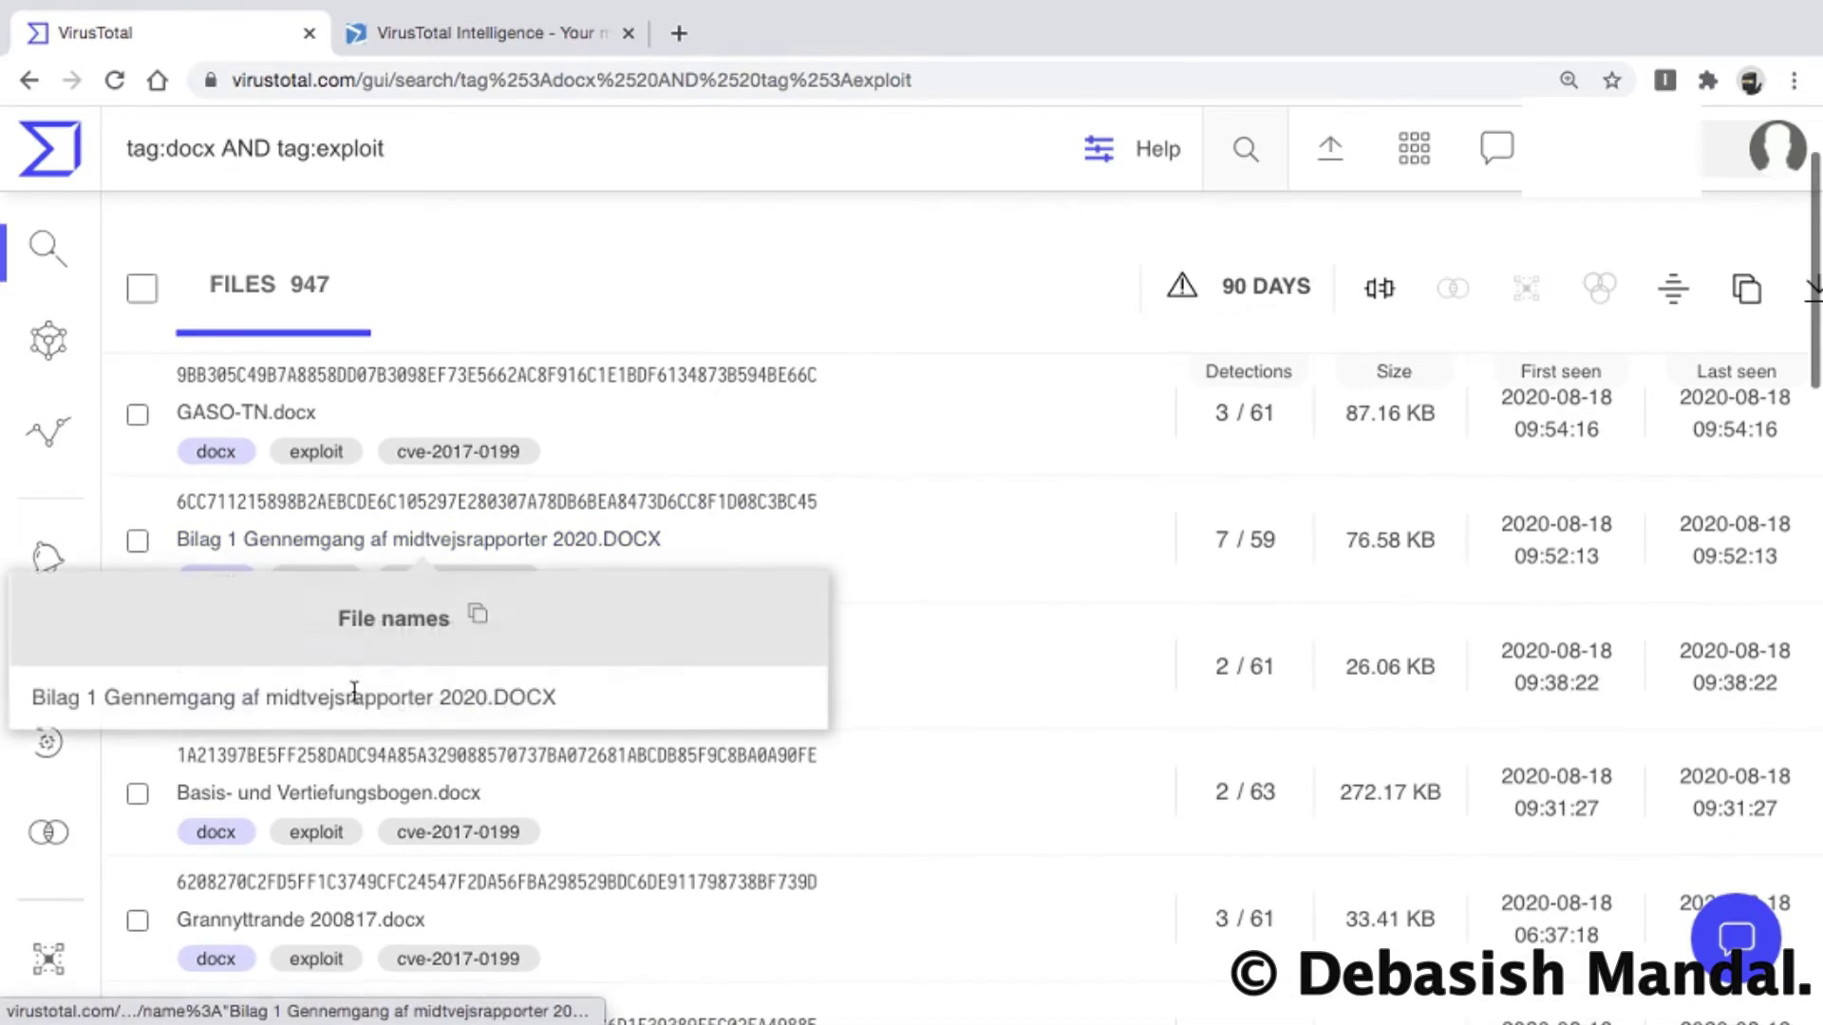
pyautogui.scroll(-2, 775, 775)
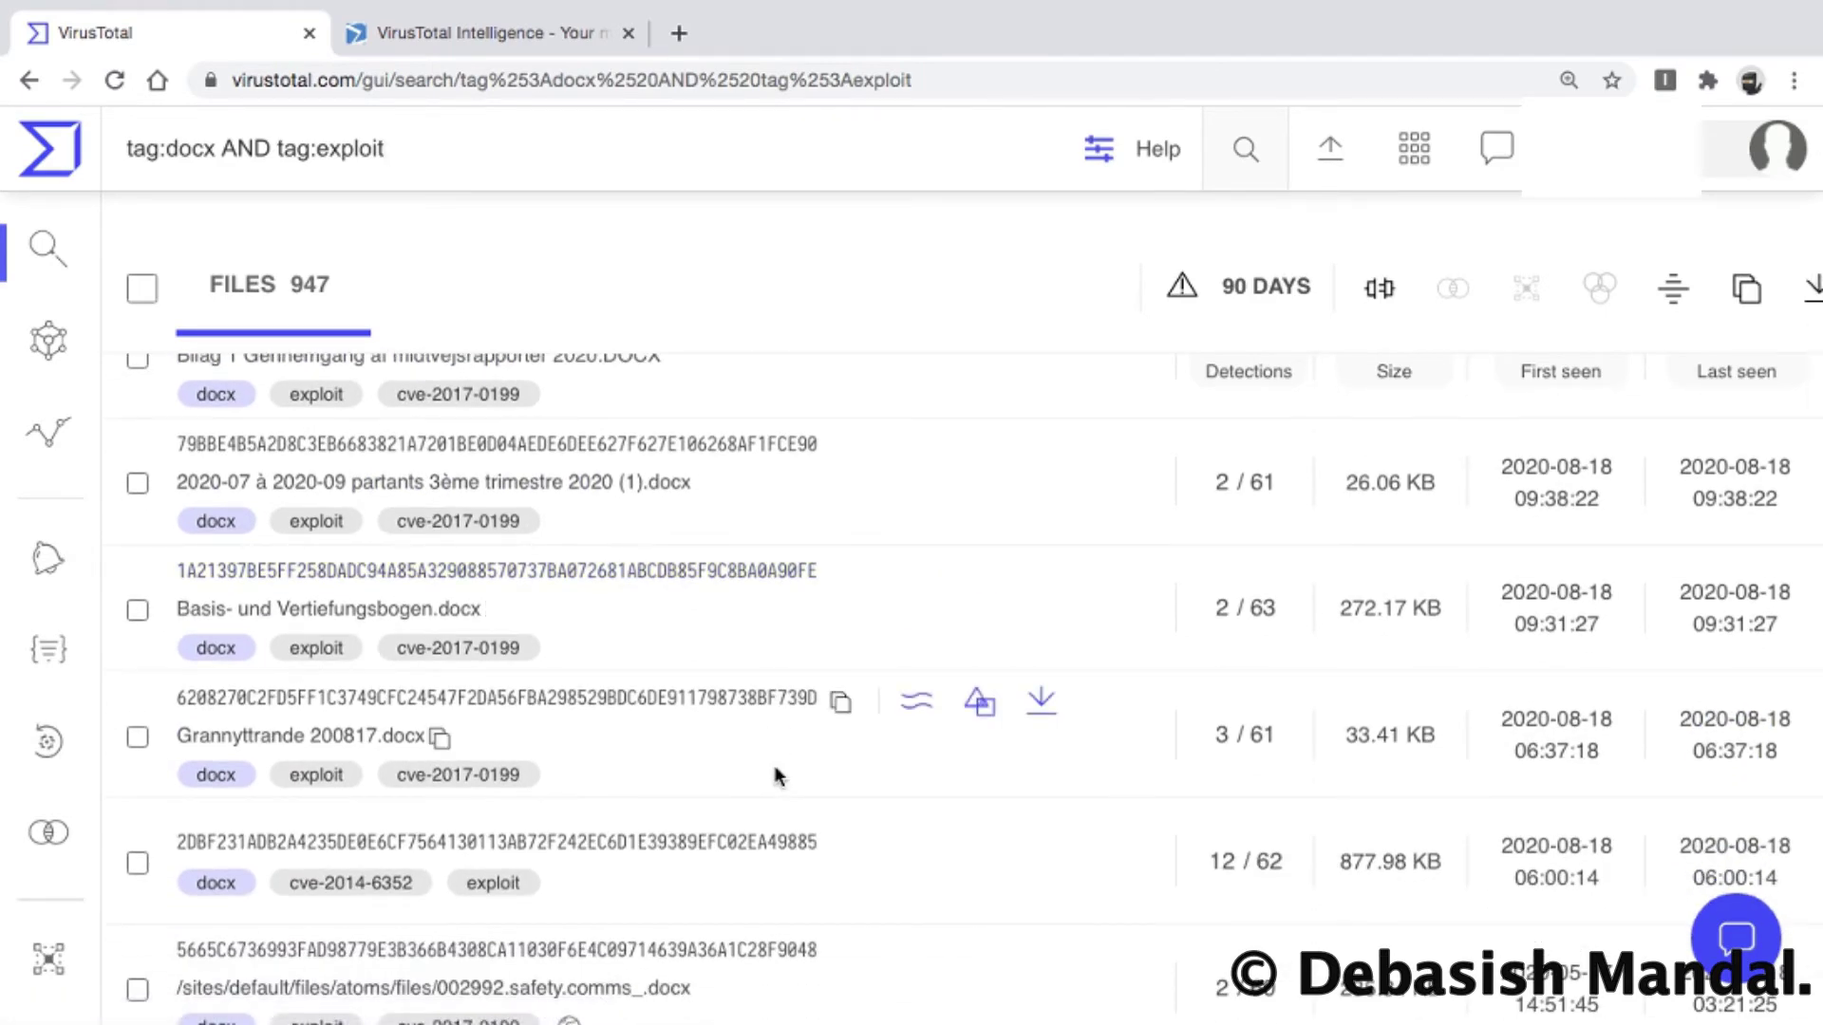
pyautogui.scroll(-2, 774, 774)
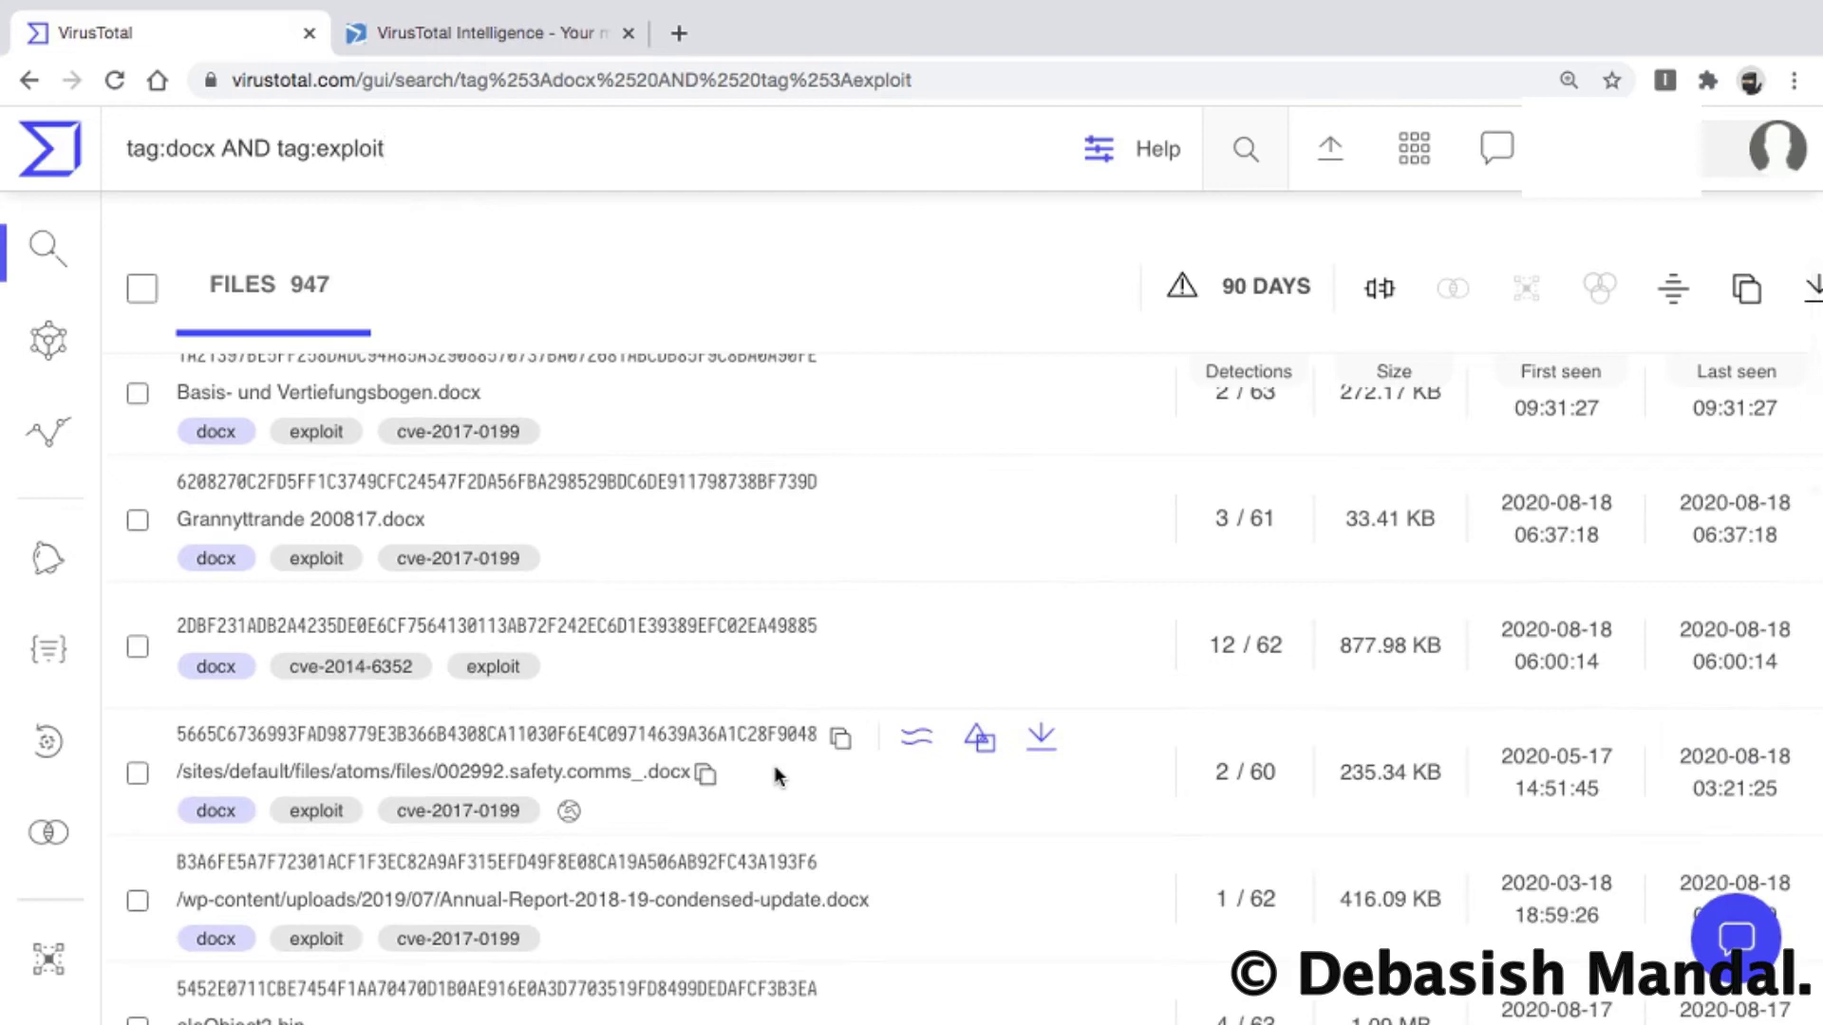
pyautogui.scroll(5, 775, 775)
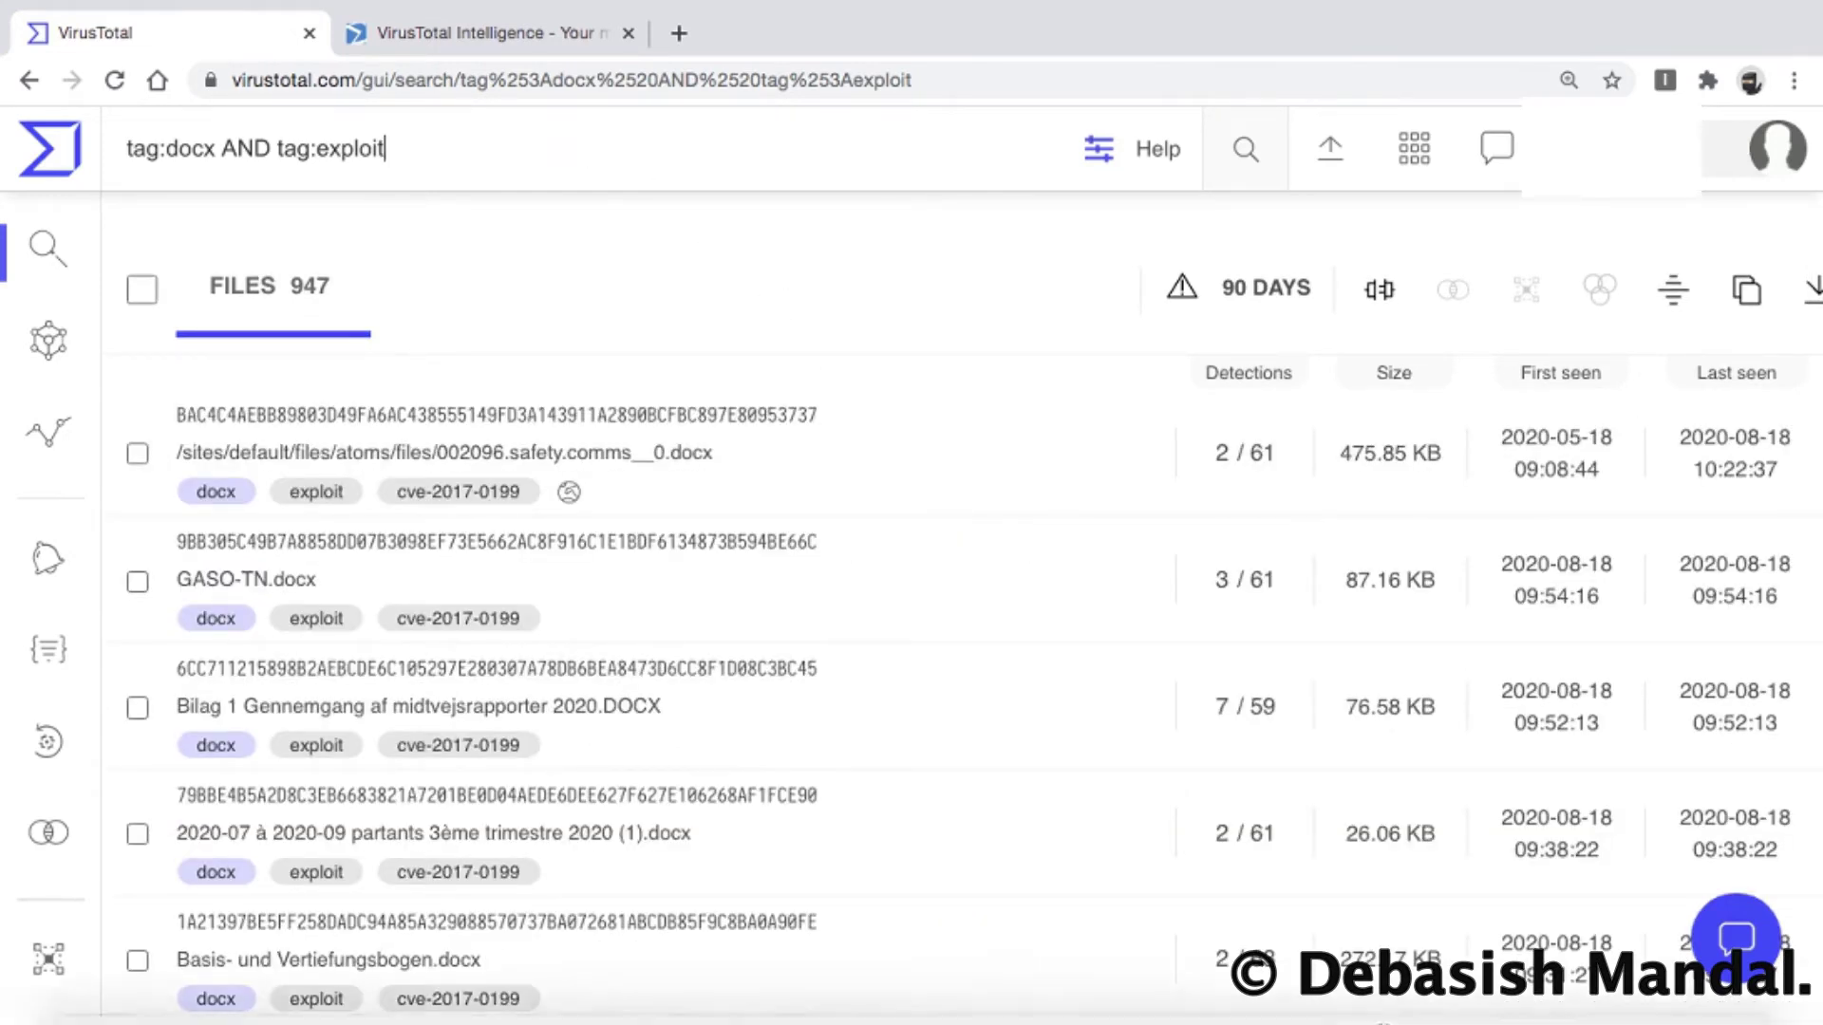
pyautogui.click(1456, 978)
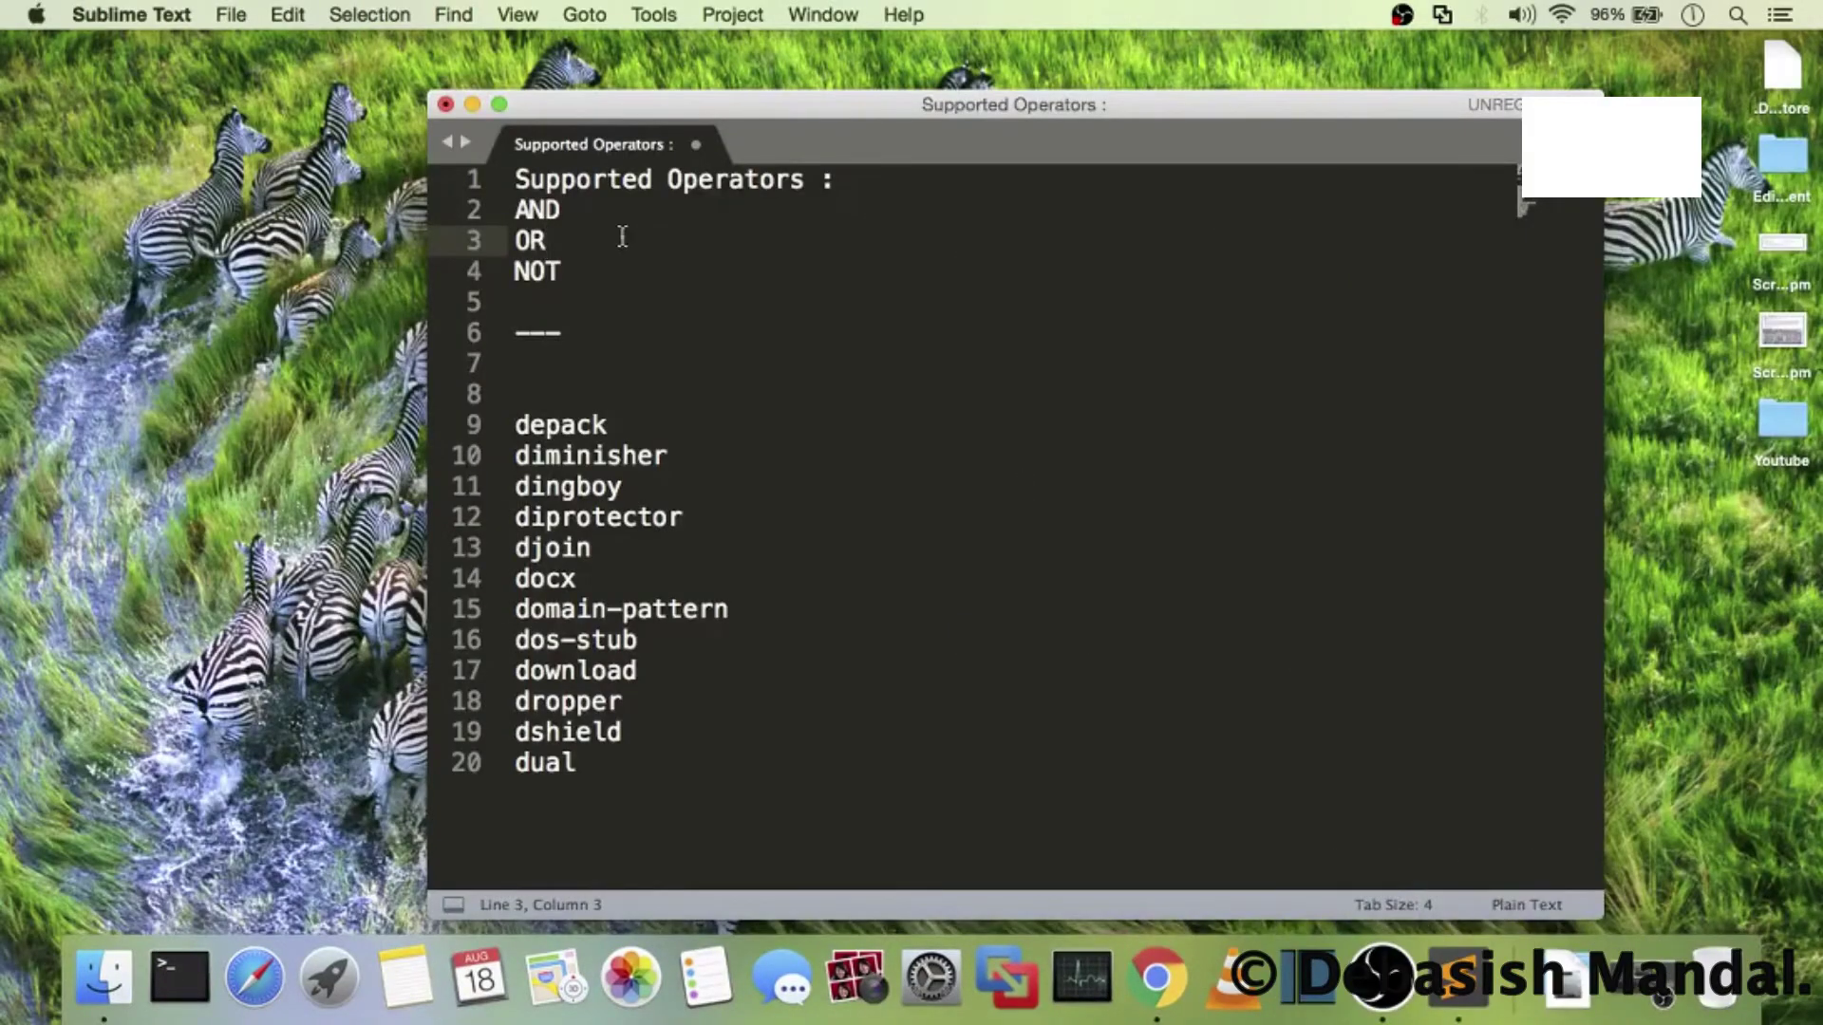
pyautogui.moveTo(570, 239); pyautogui.dragTo(512, 240)
pyautogui.click(590, 241)
pyautogui.click(1156, 977)
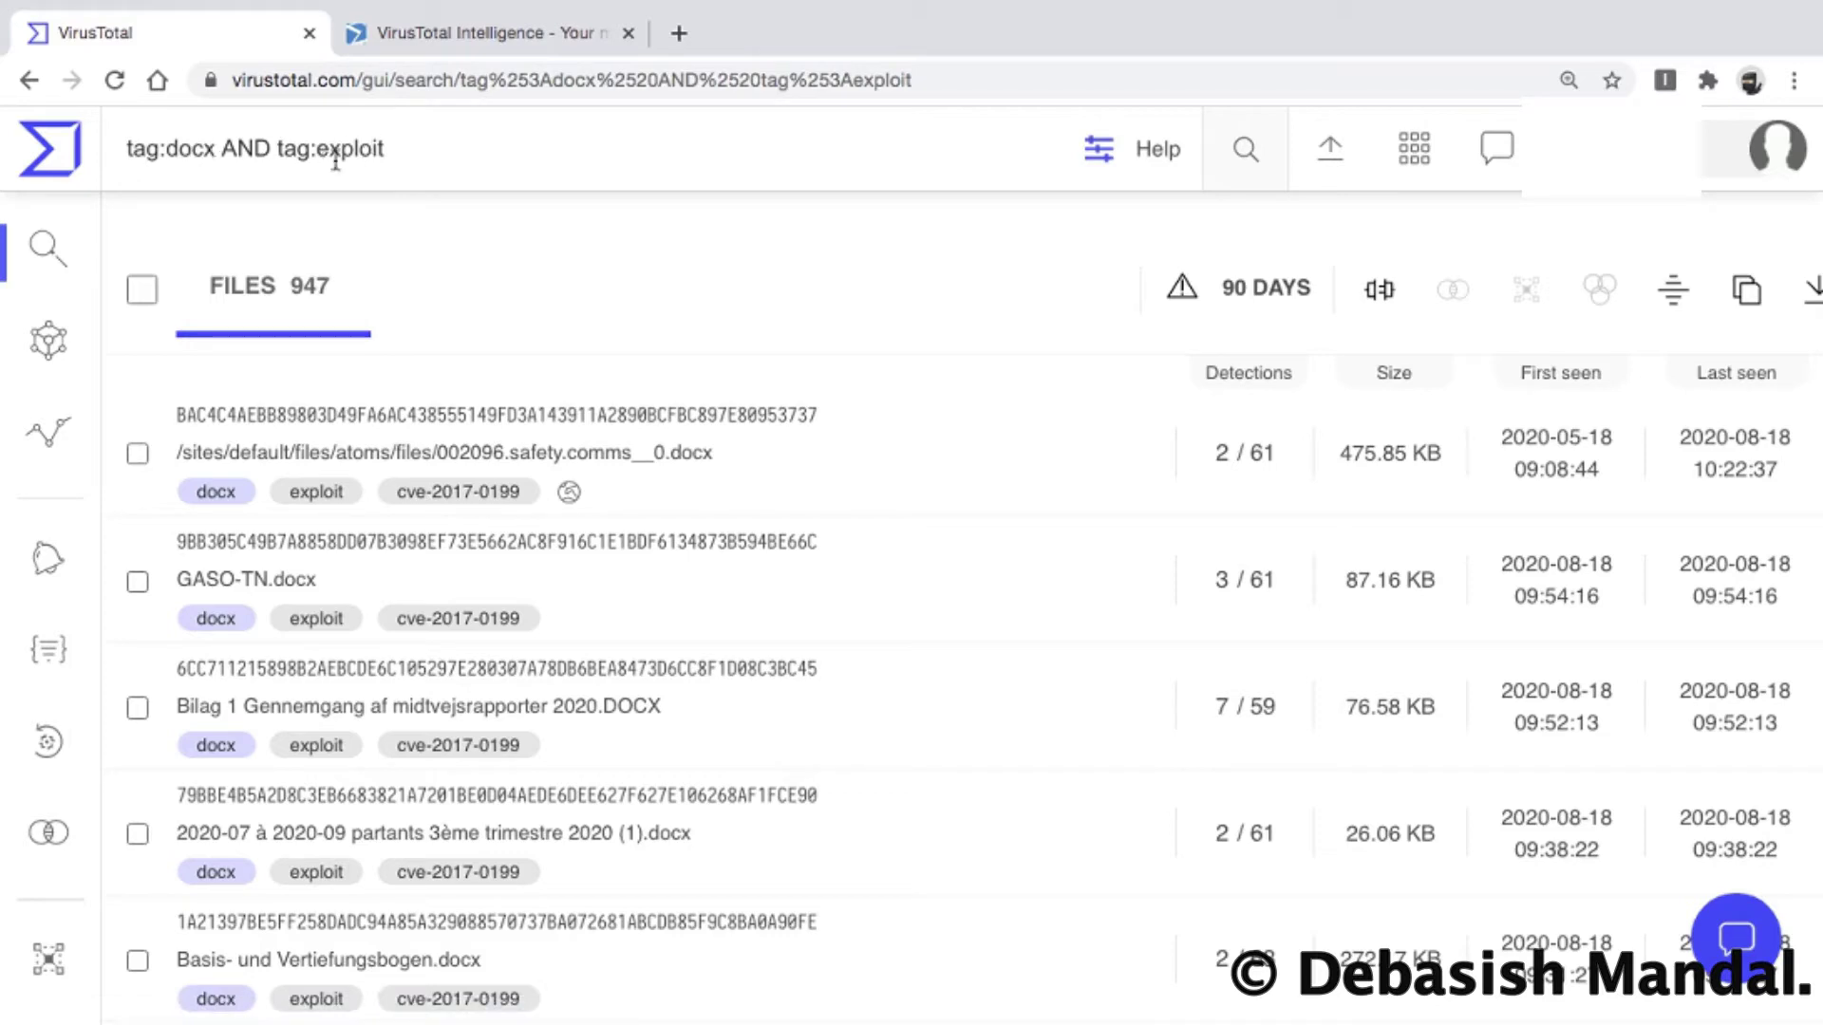
# Step: Replace AND with OR so the query reads tag:docx OR tag:exploit
pyautogui.doubleClick(258, 144)
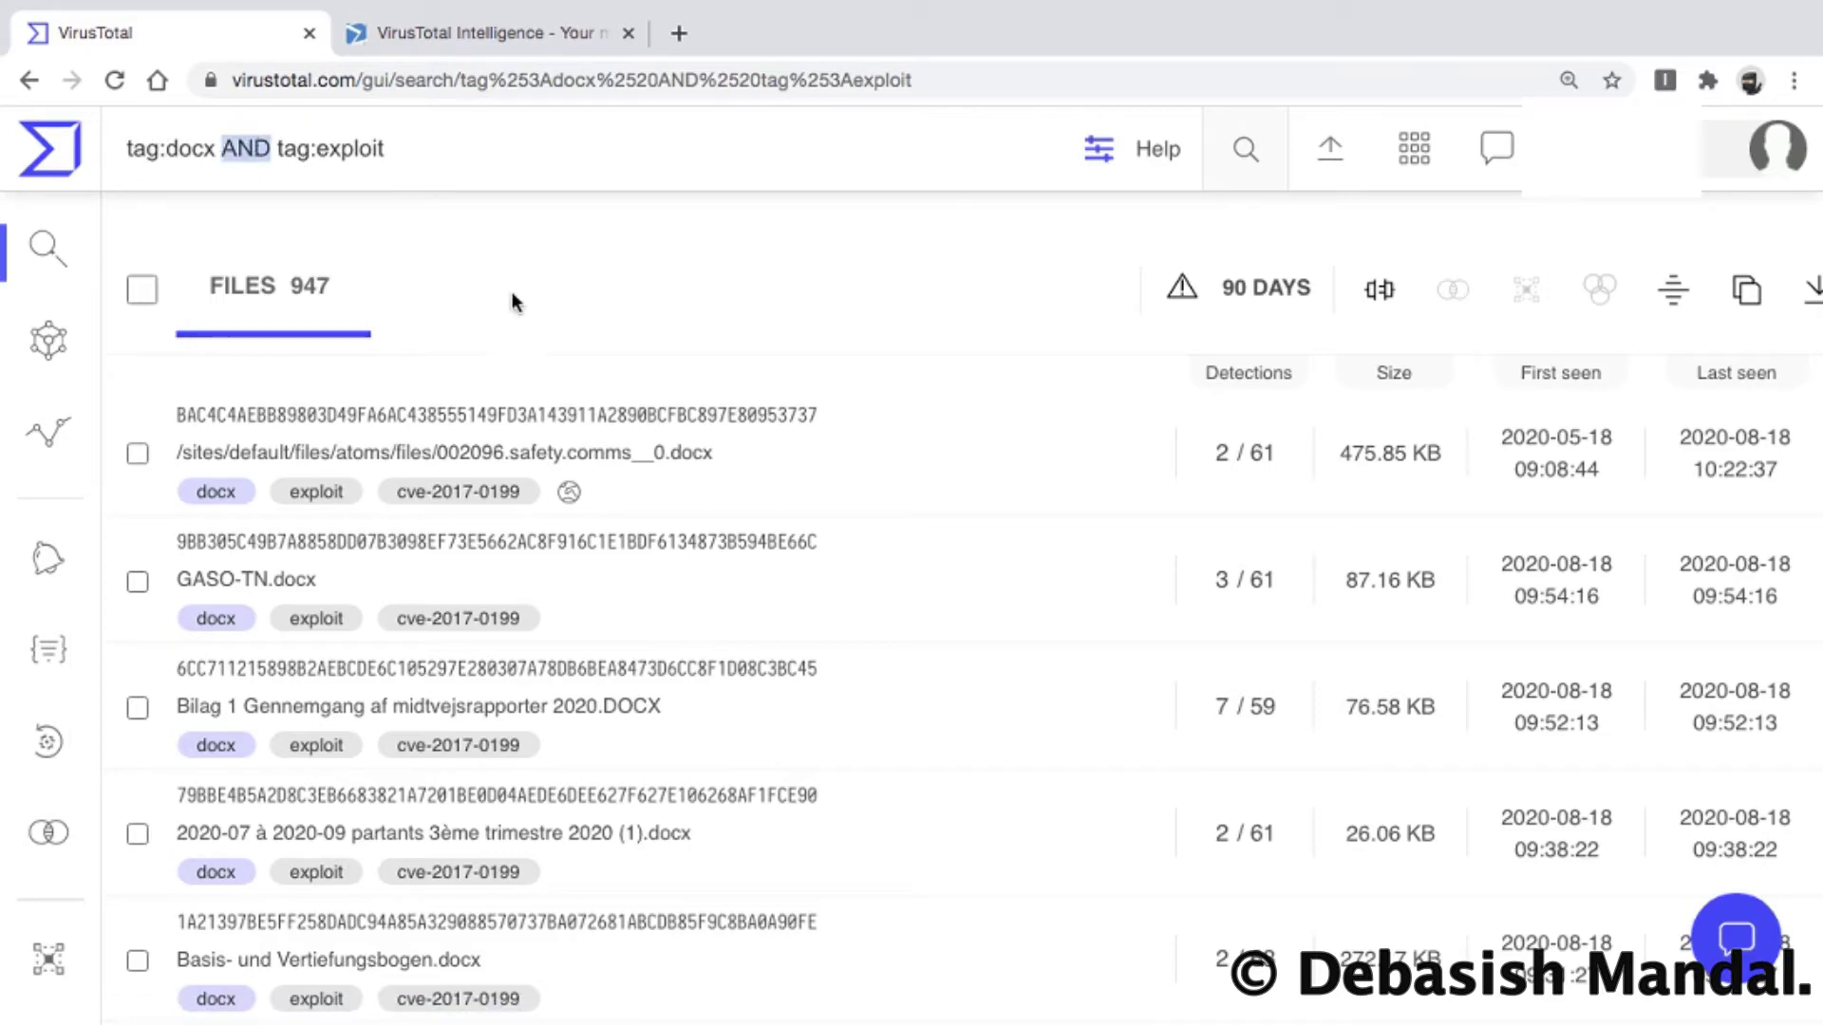
pyautogui.write('OR')
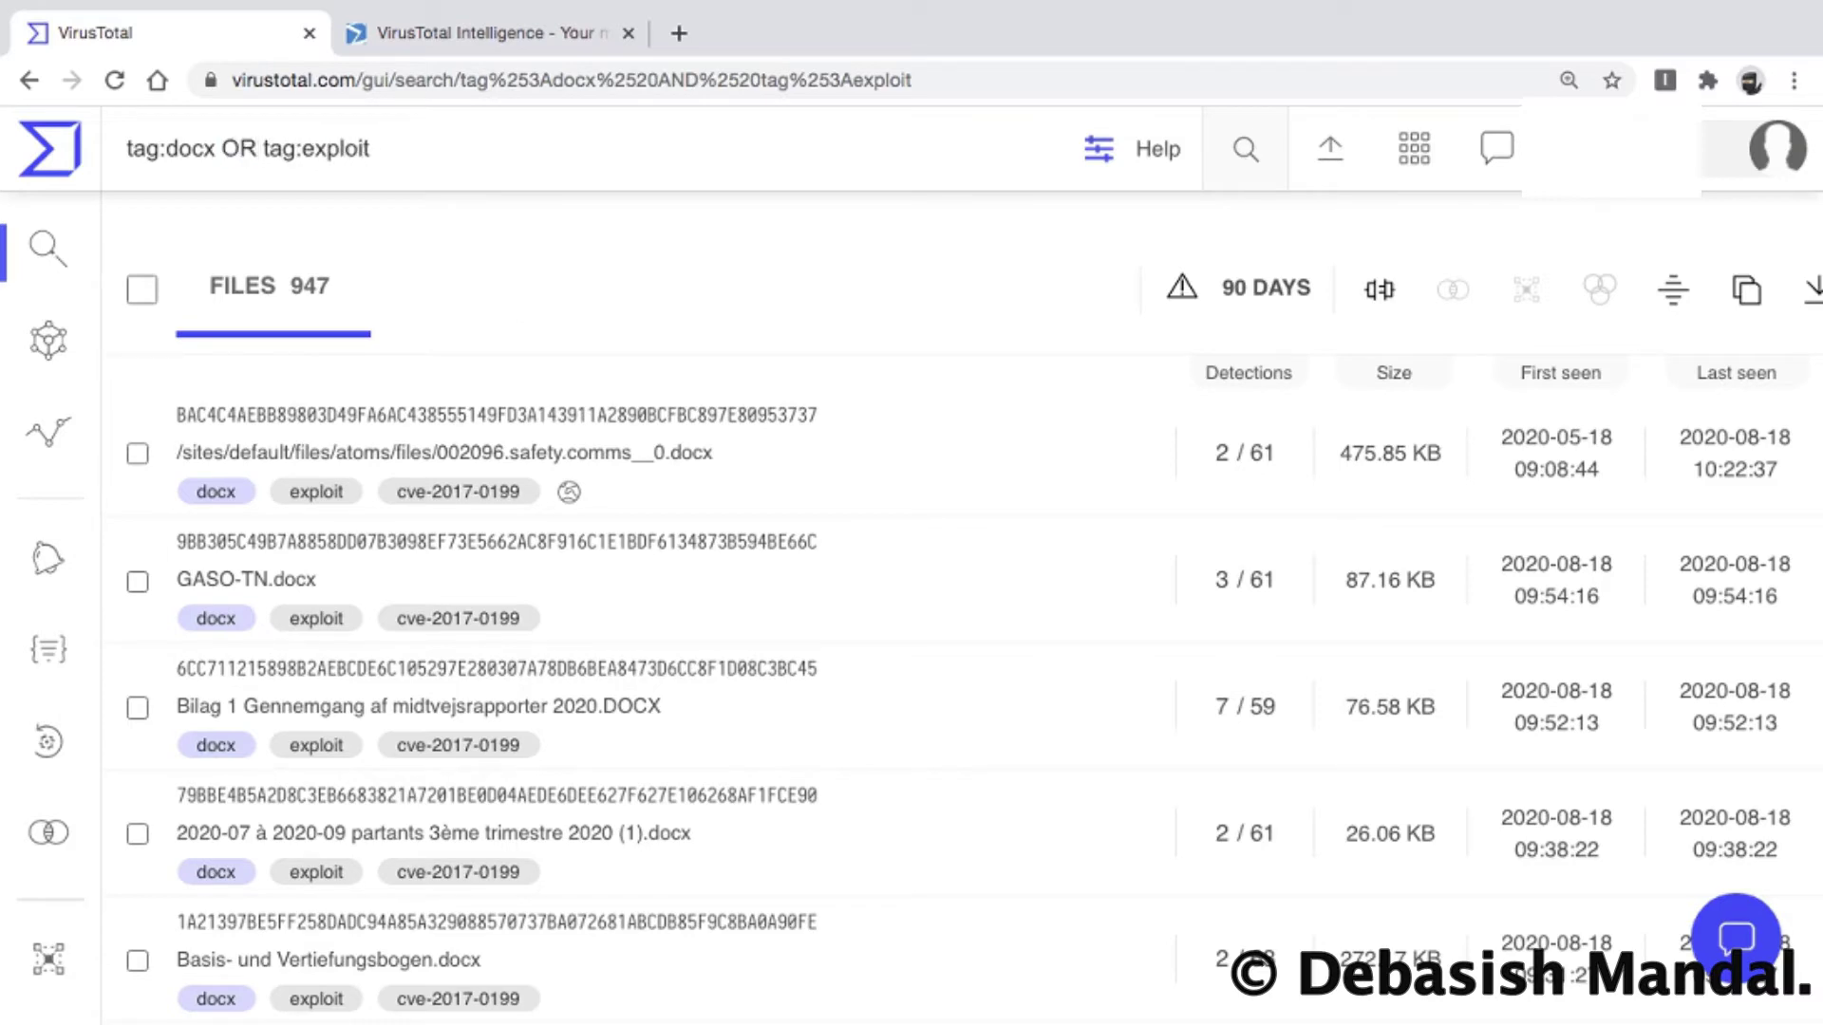
pyautogui.click(469, 161)
# Step: Run the tag:docx OR tag:exploit search and scroll through the 465.27 K results
pyautogui.press('Return')
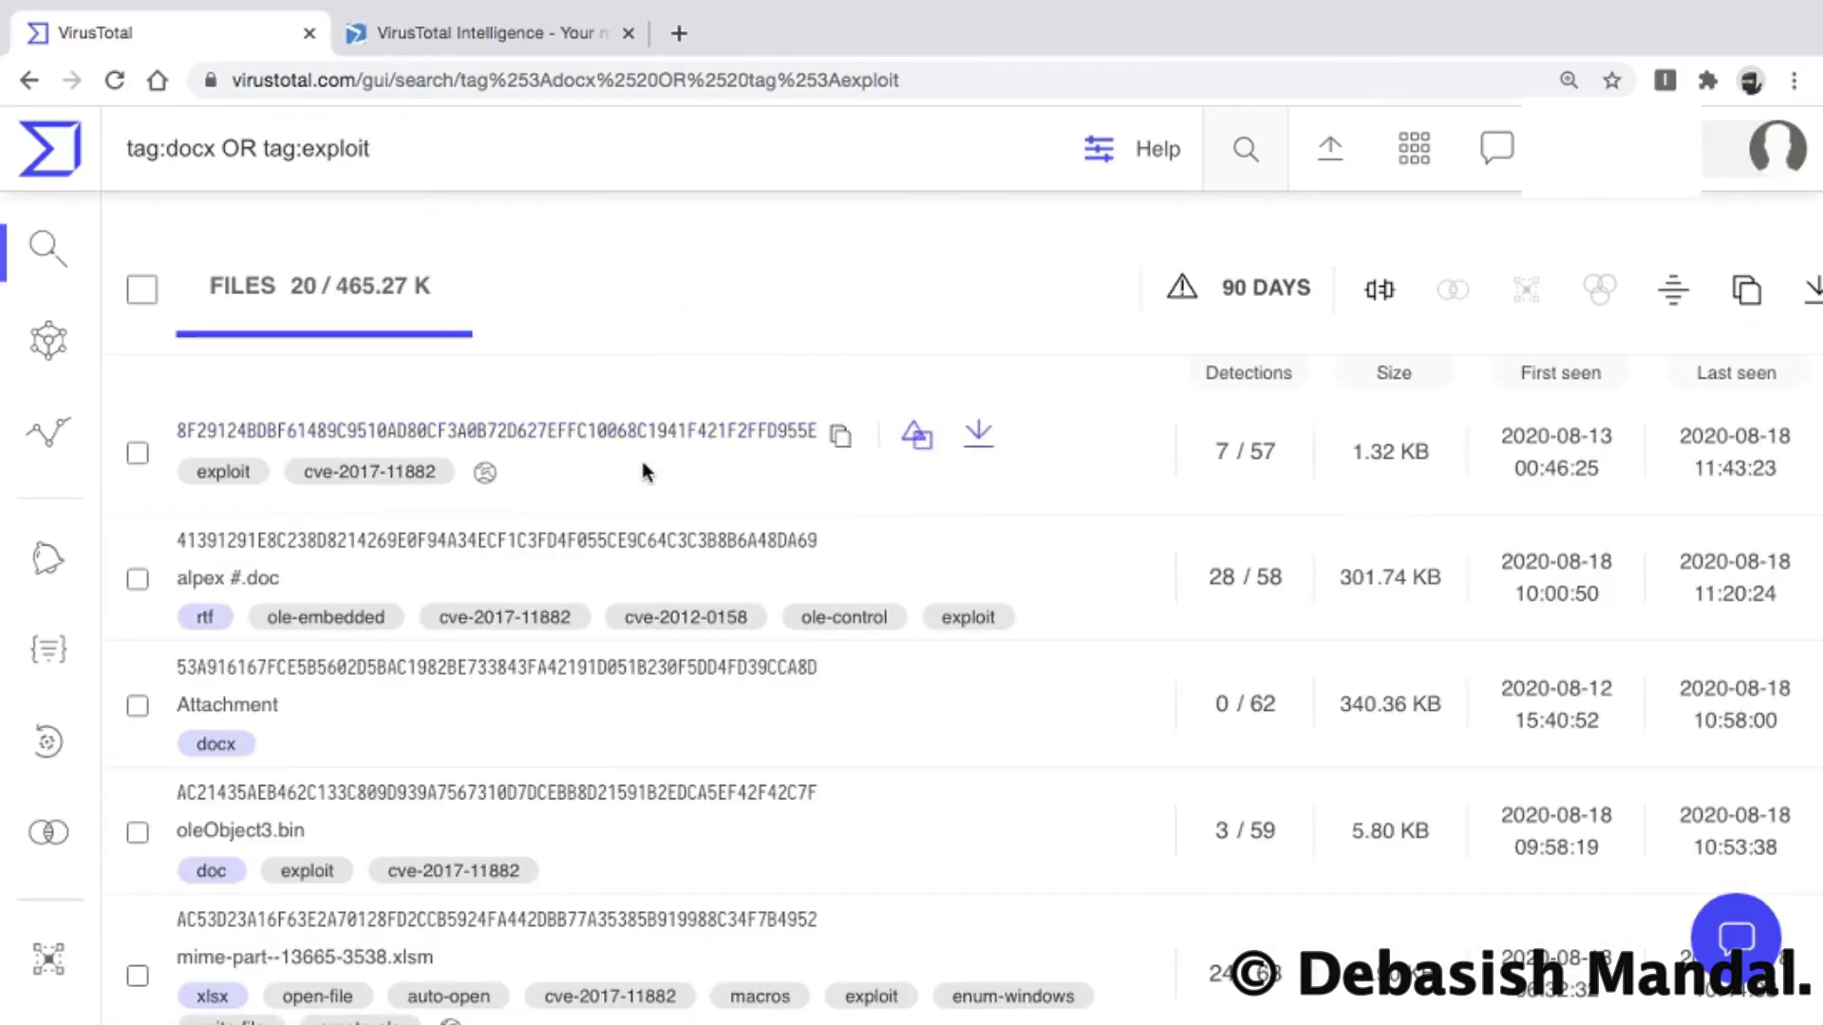
pyautogui.scroll(-1, 642, 460)
pyautogui.scroll(1, 478, 443)
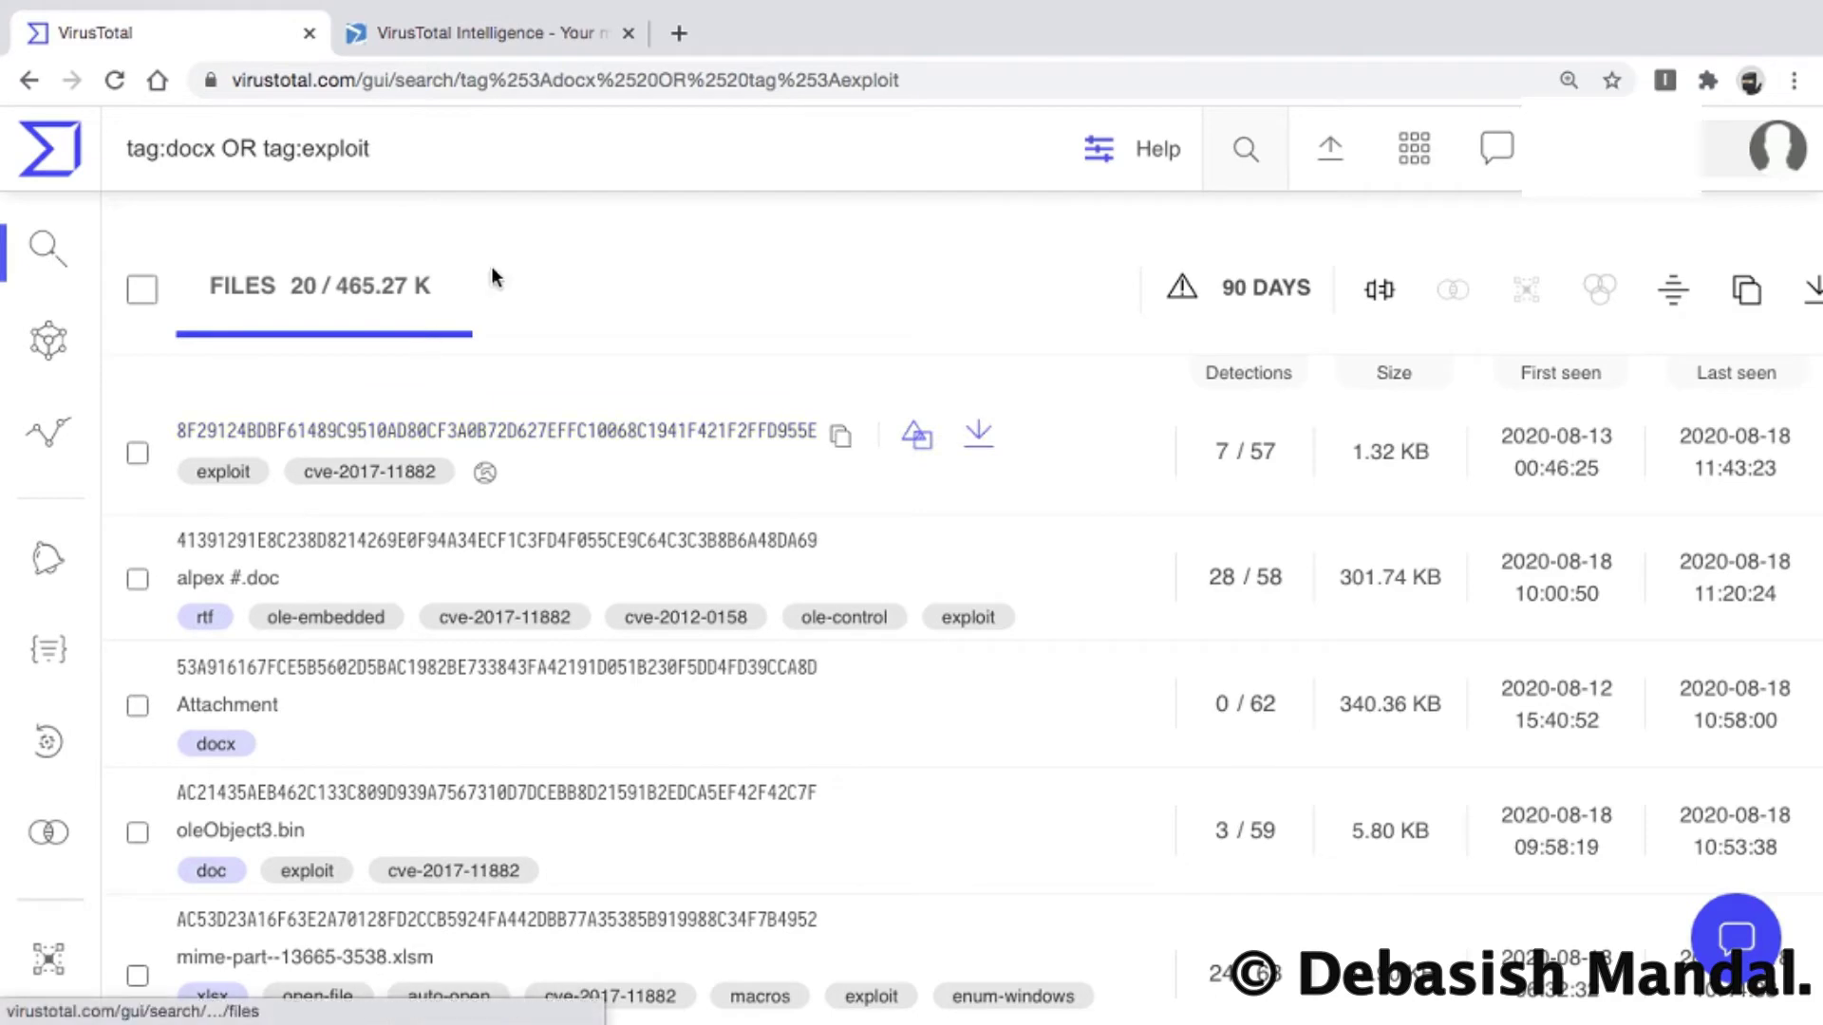
pyautogui.doubleClick(234, 147)
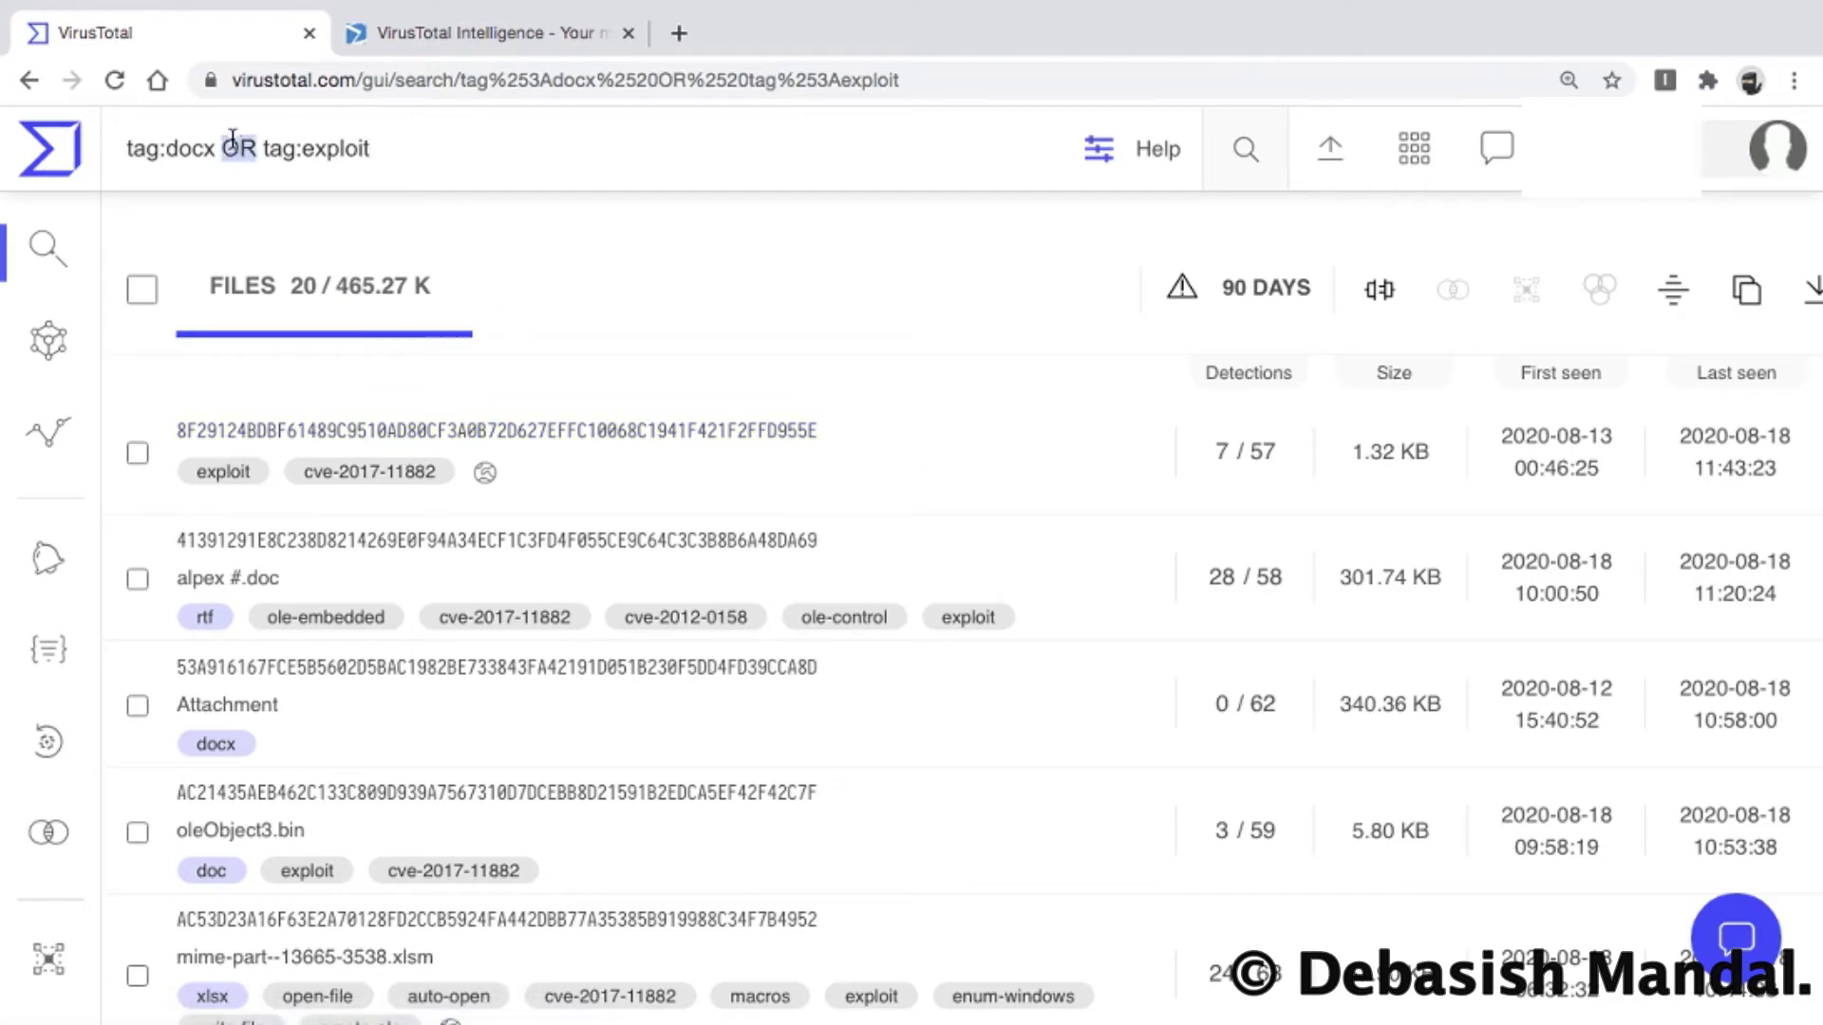
pyautogui.click(503, 222)
# Step: Check the NOT line in the operators notes, then return to the VirusTotal results
pyautogui.click(1458, 977)
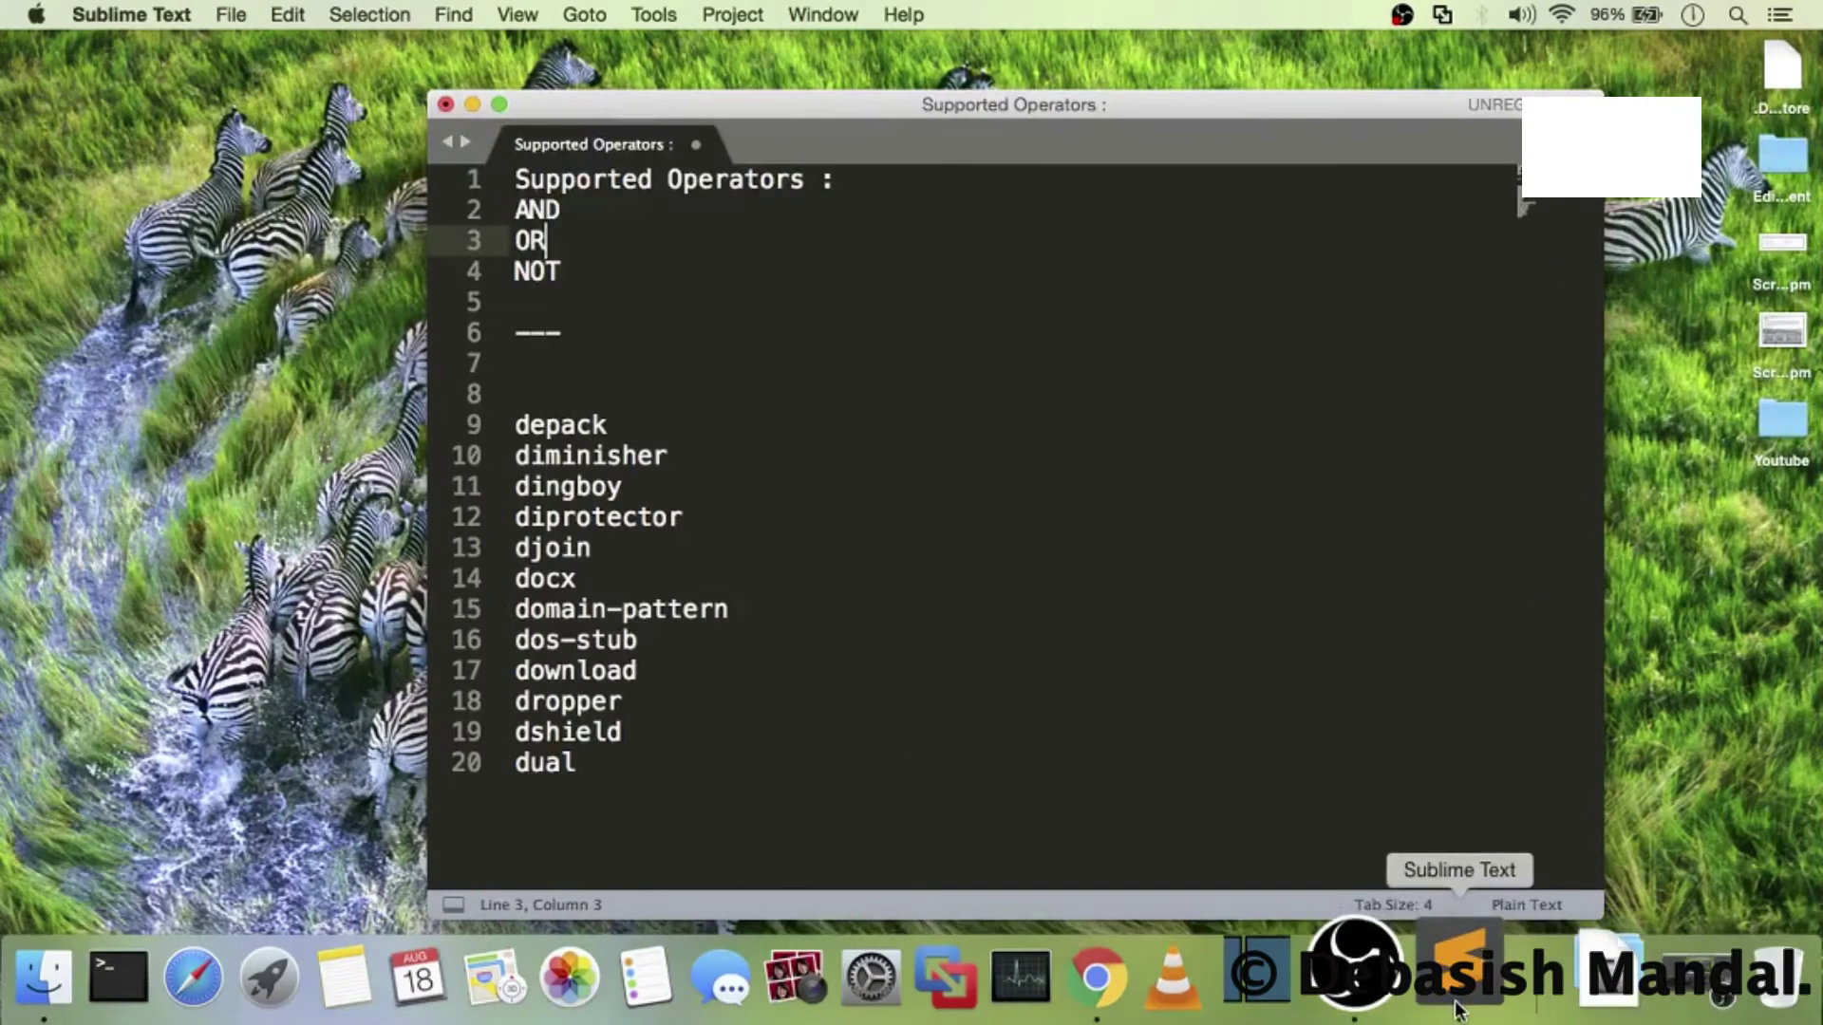
pyautogui.click(602, 277)
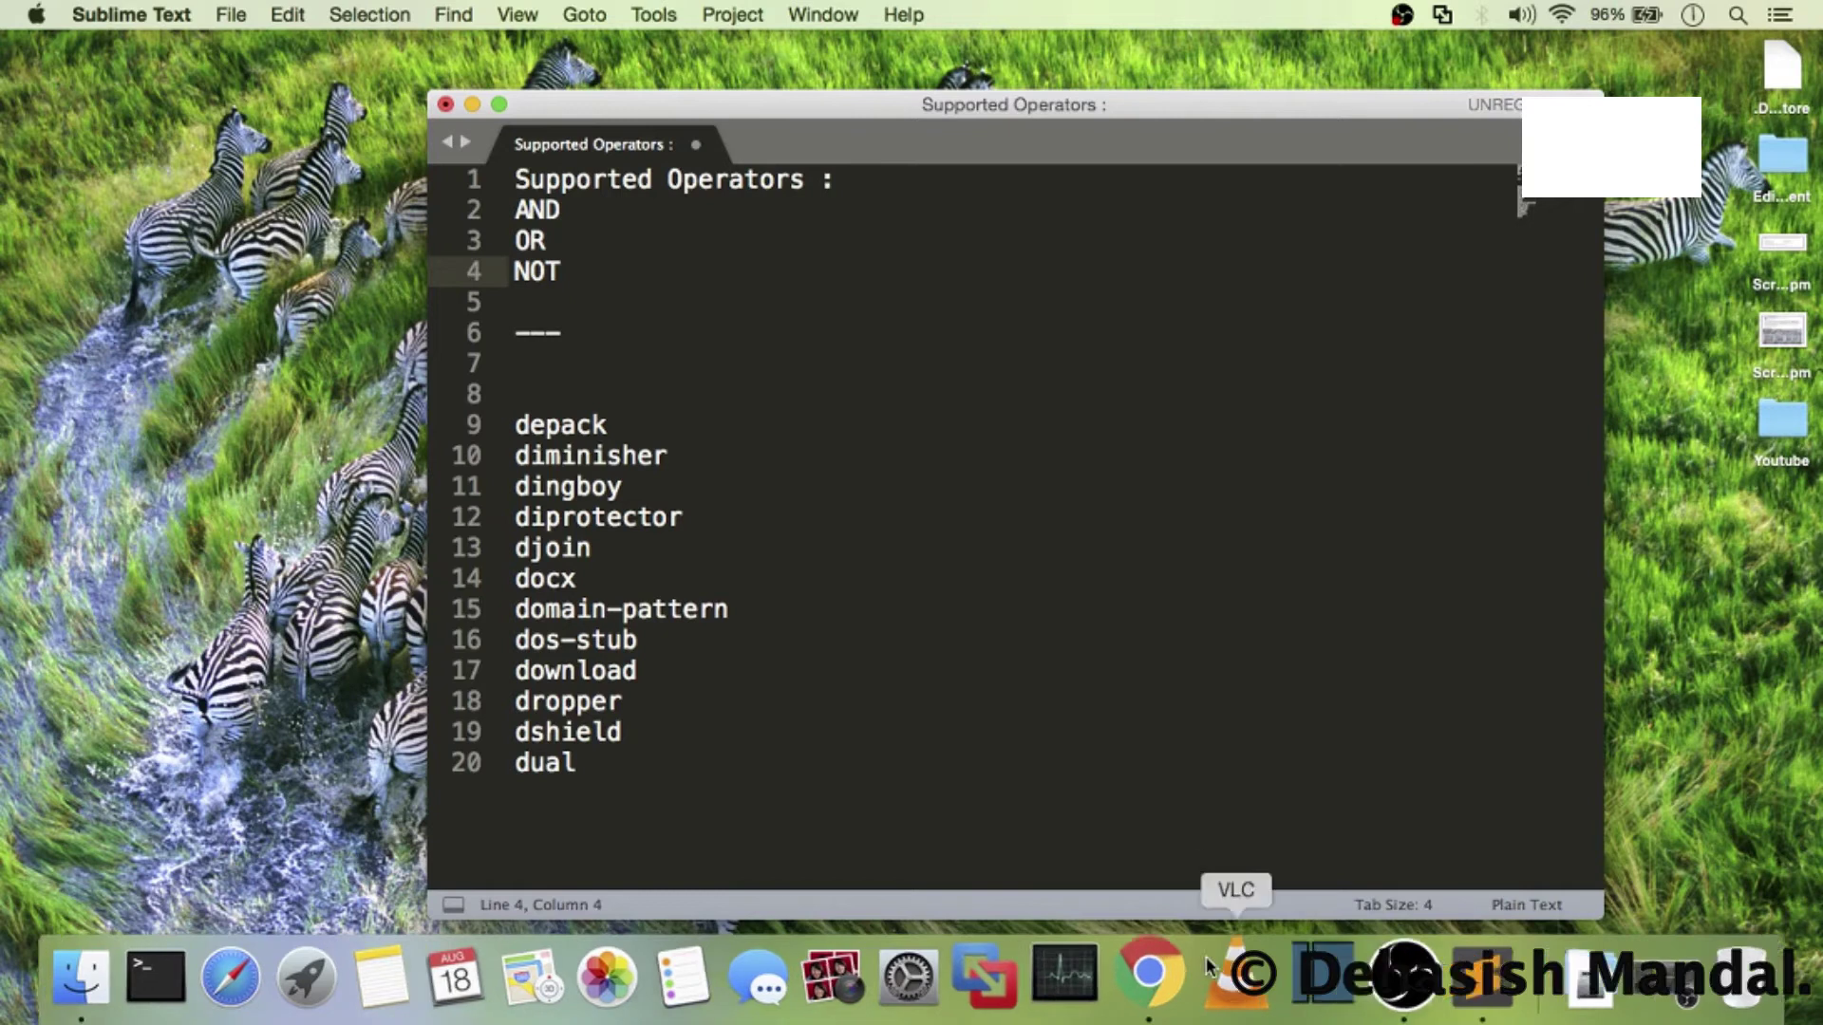
pyautogui.click(1175, 957)
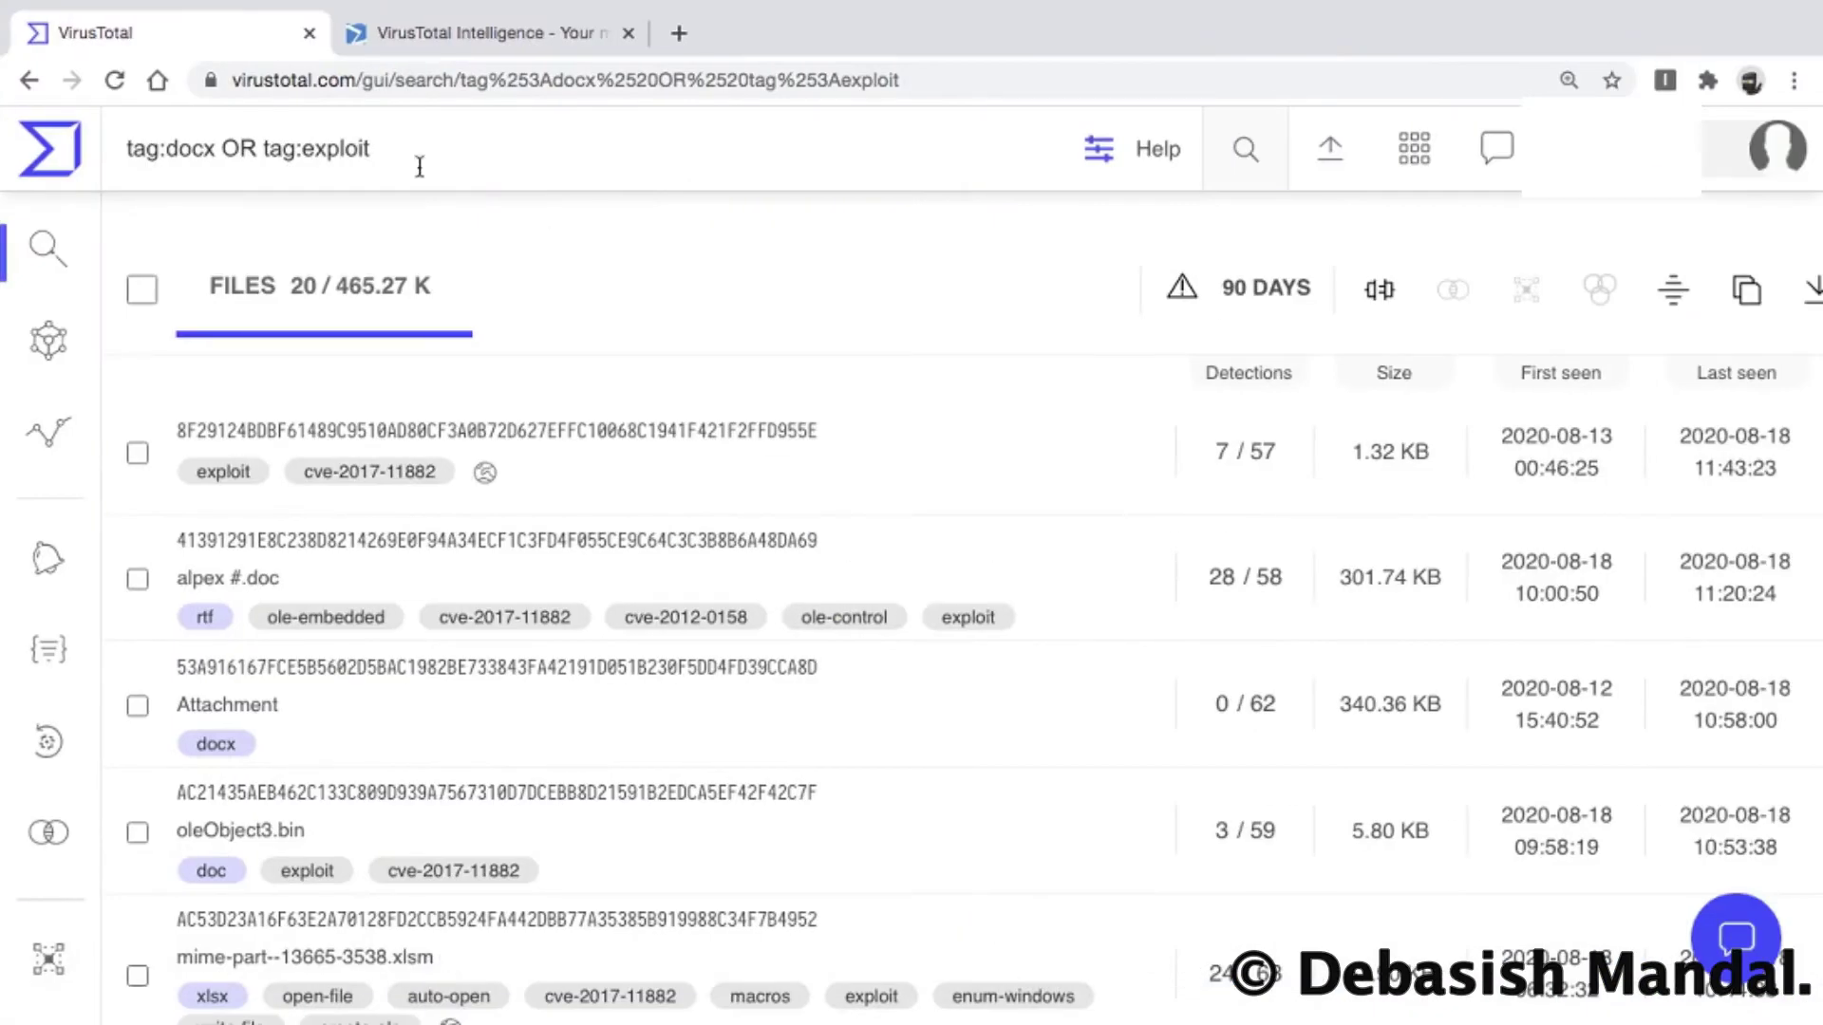
# Step: Replace OR with NOT and run tag:docx NOT tag:exploit, returning 427.21 K files
pyautogui.doubleClick(239, 148)
pyautogui.rightClick(323, 232)
pyautogui.click(333, 212)
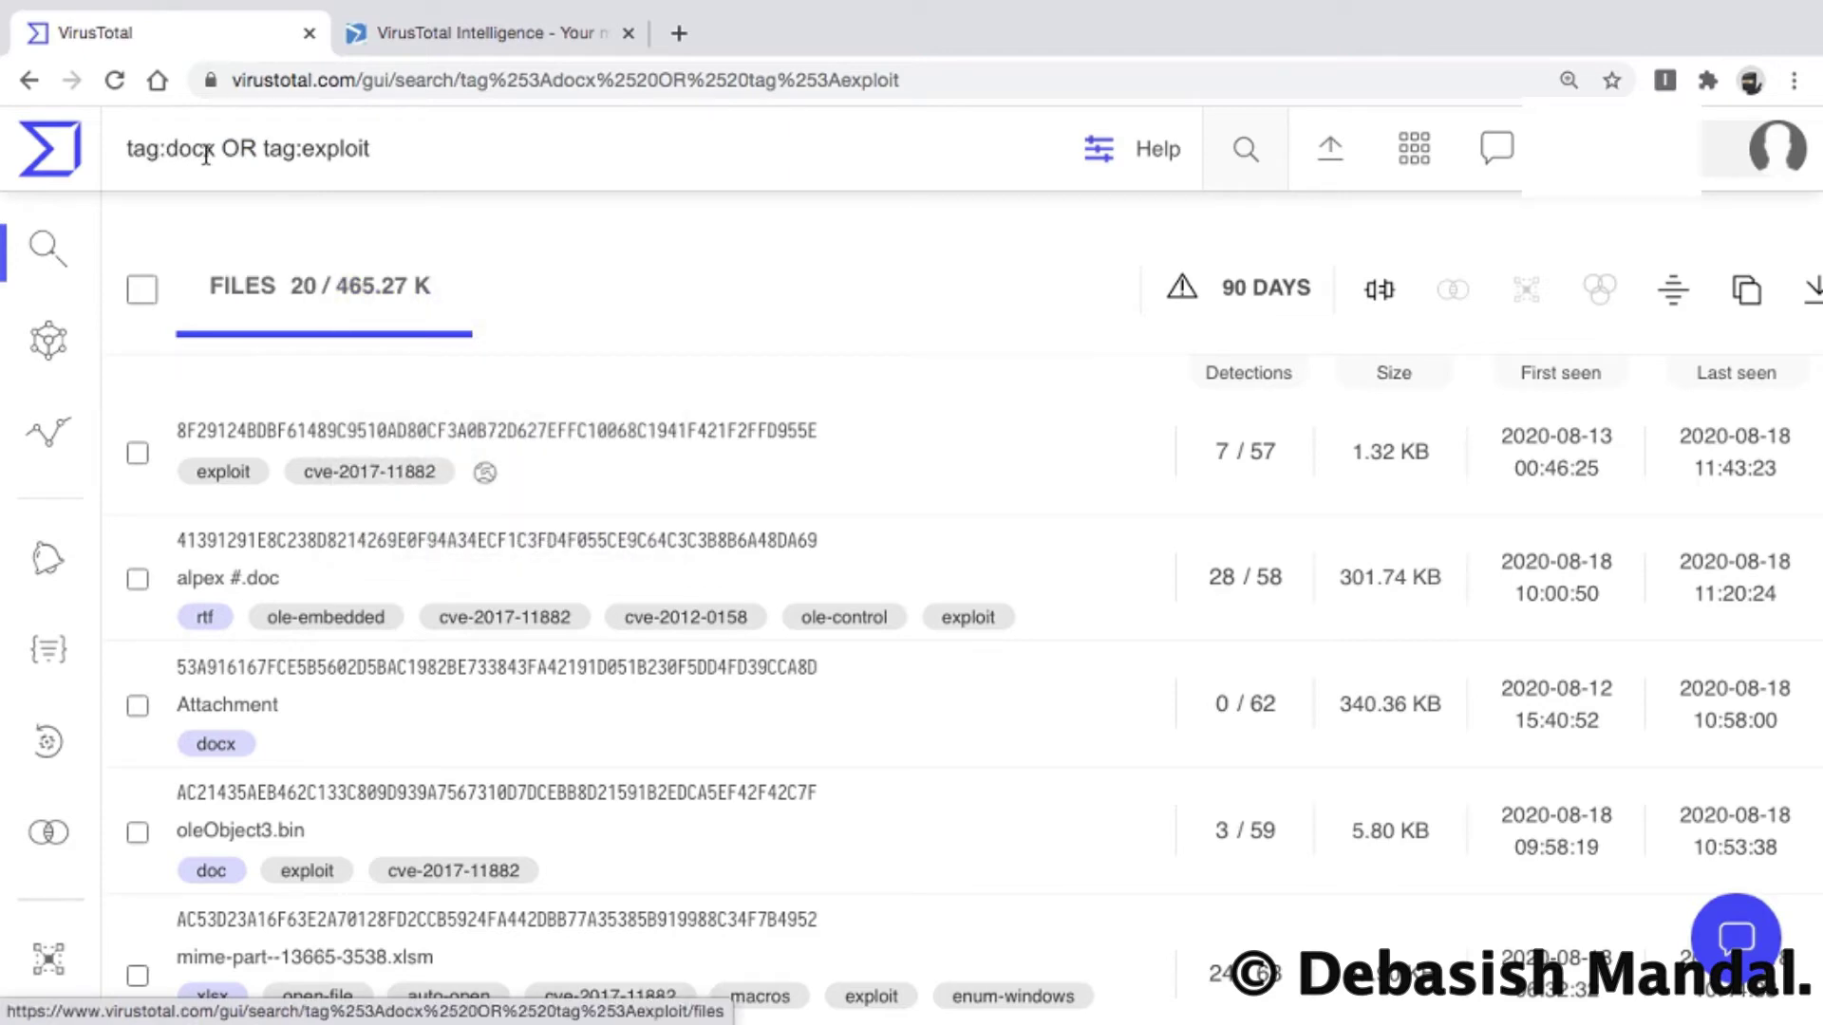
pyautogui.doubleClick(196, 150)
pyautogui.click(316, 238)
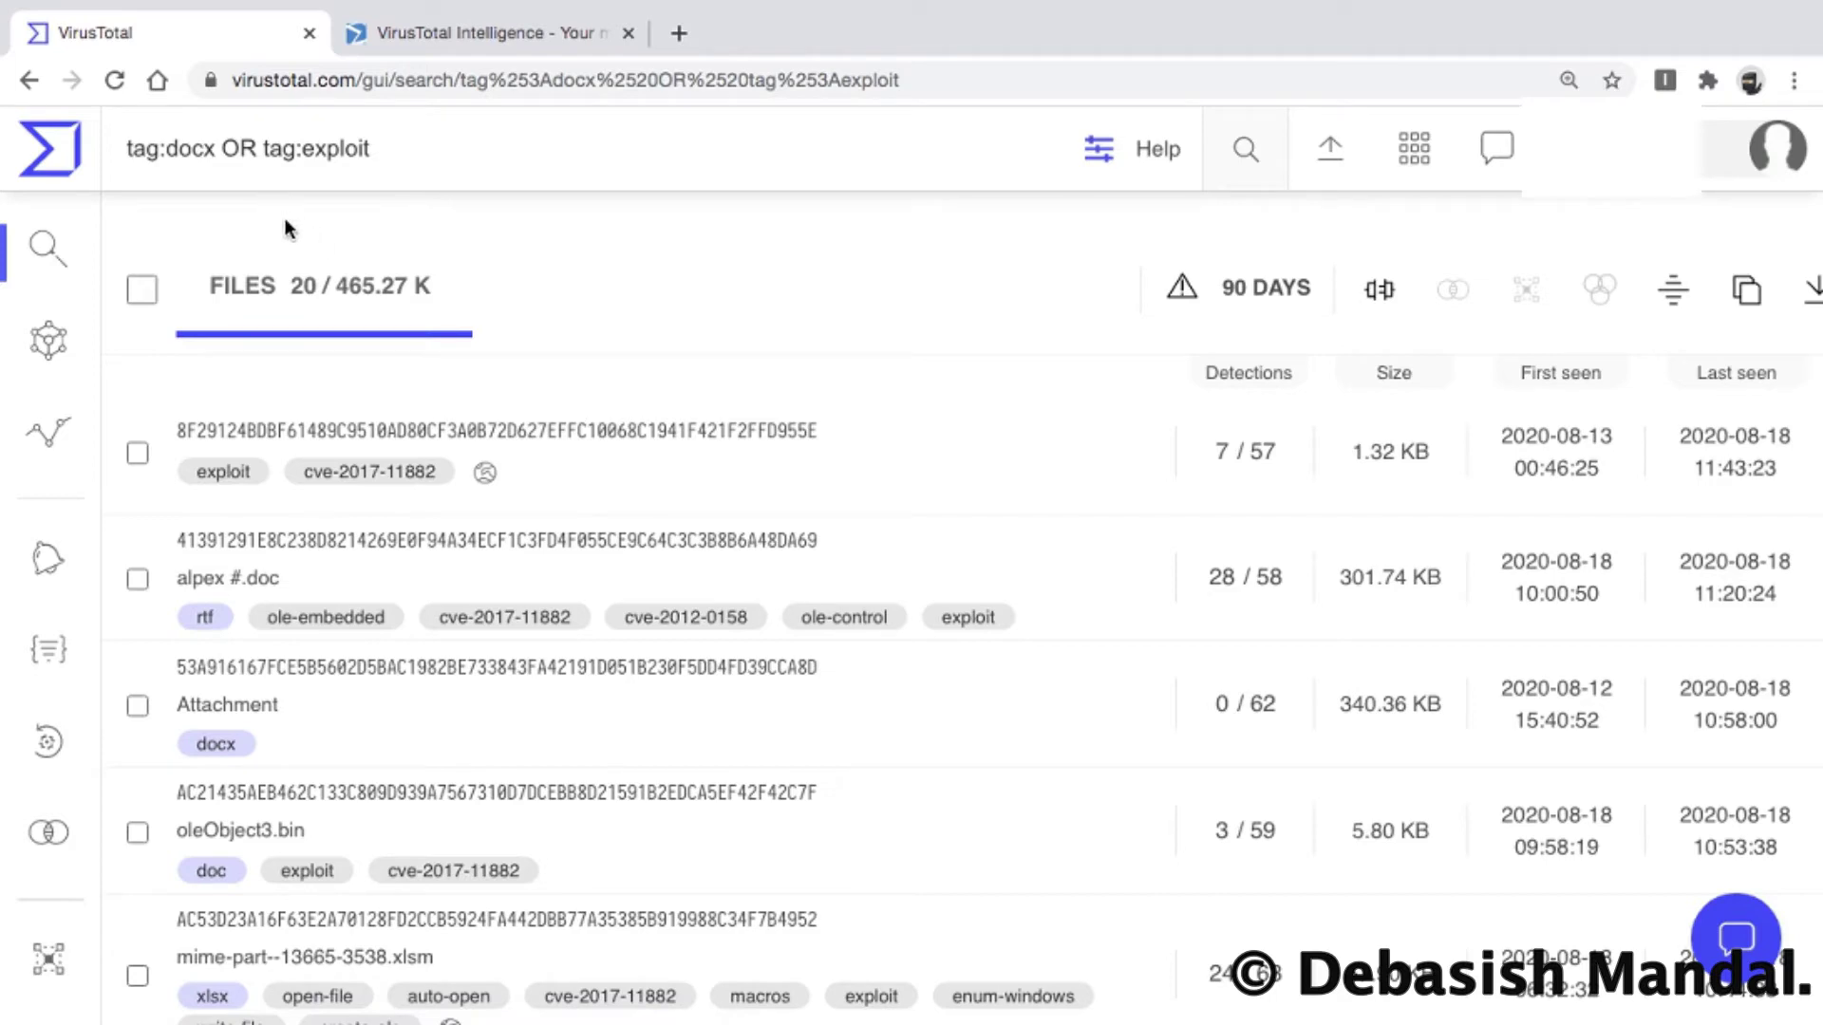
pyautogui.click(130, 148)
pyautogui.doubleClick(239, 149)
pyautogui.write('NOT')
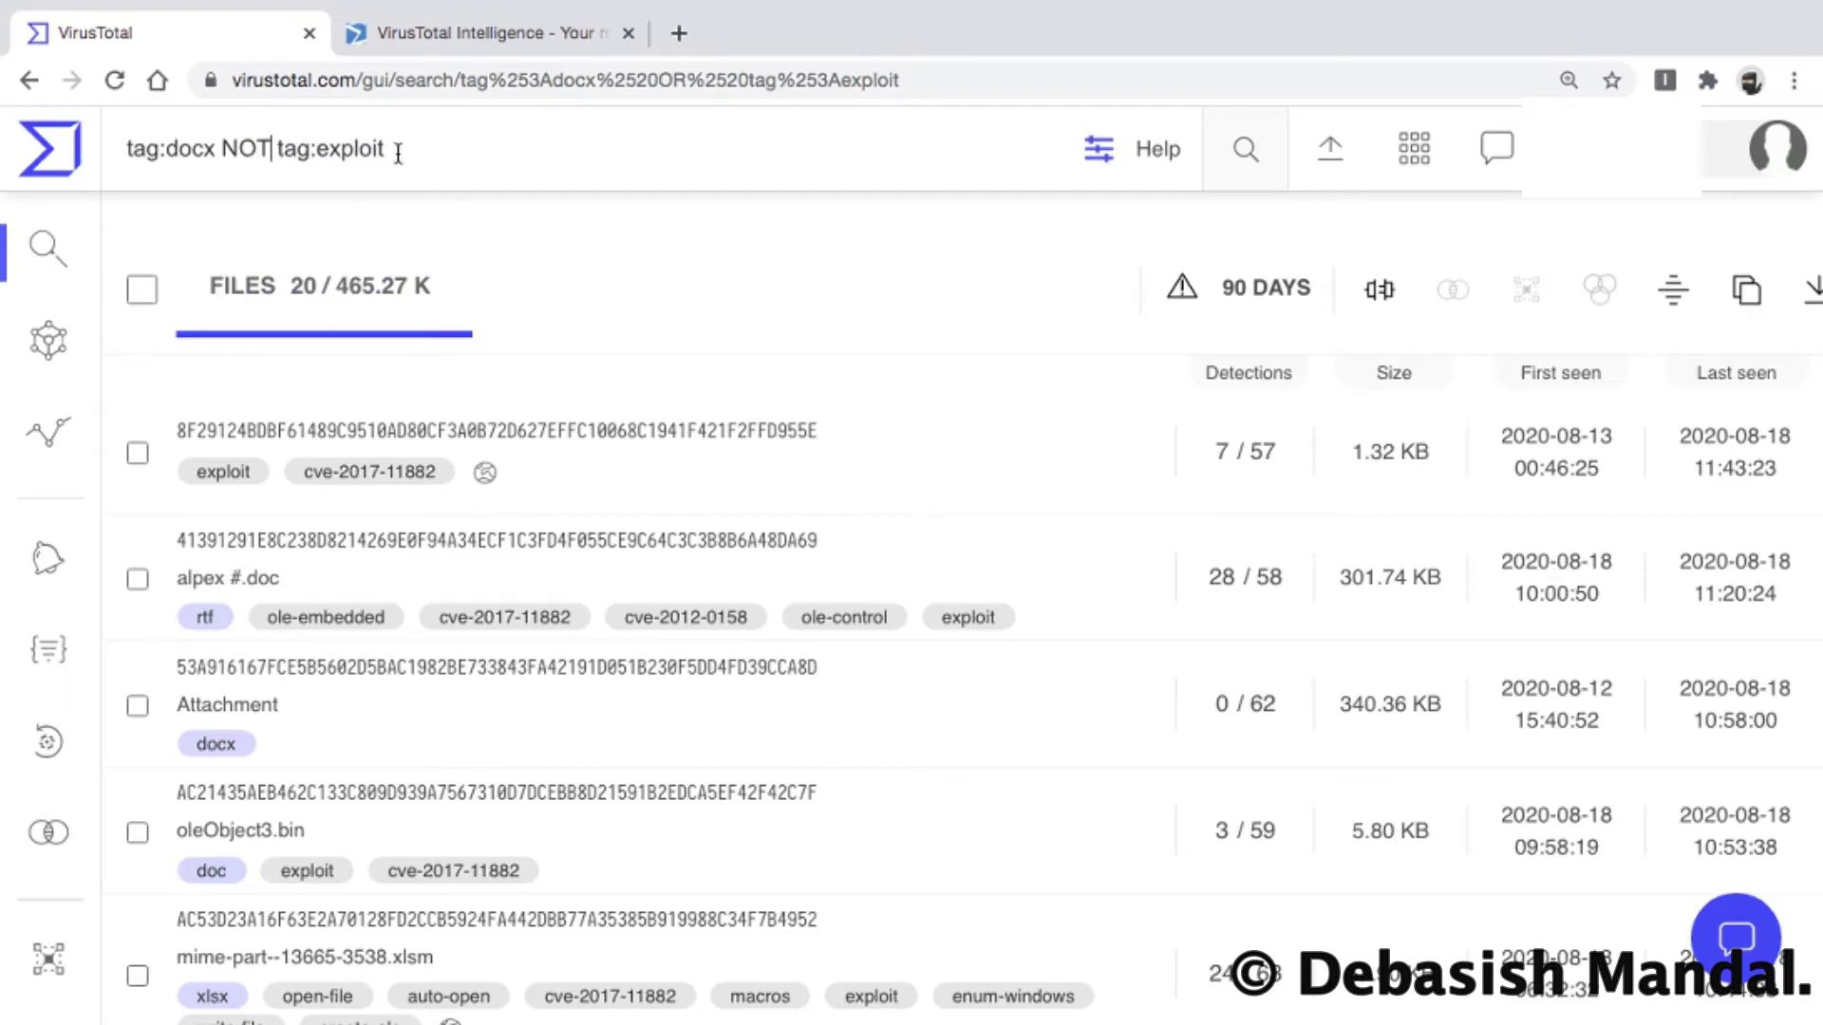
pyautogui.press('Return')
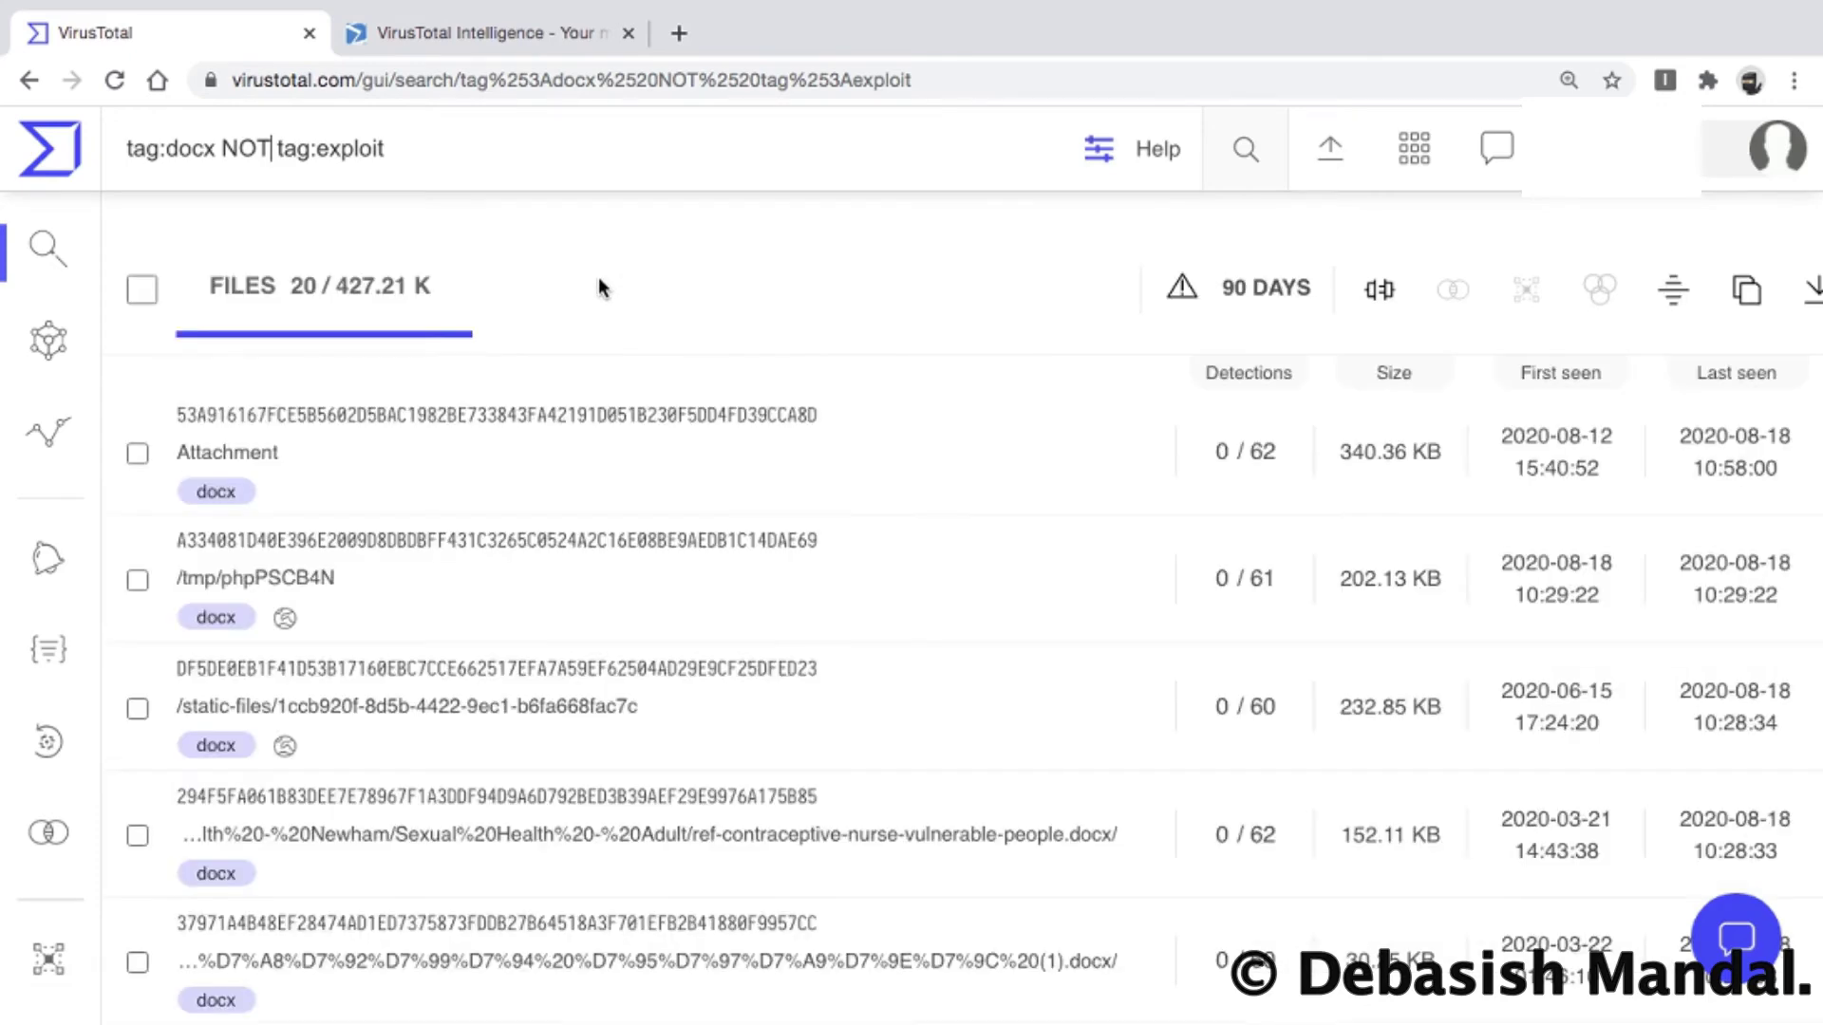
pyautogui.scroll(-5, 423, 484)
pyautogui.scroll(-6, 422, 484)
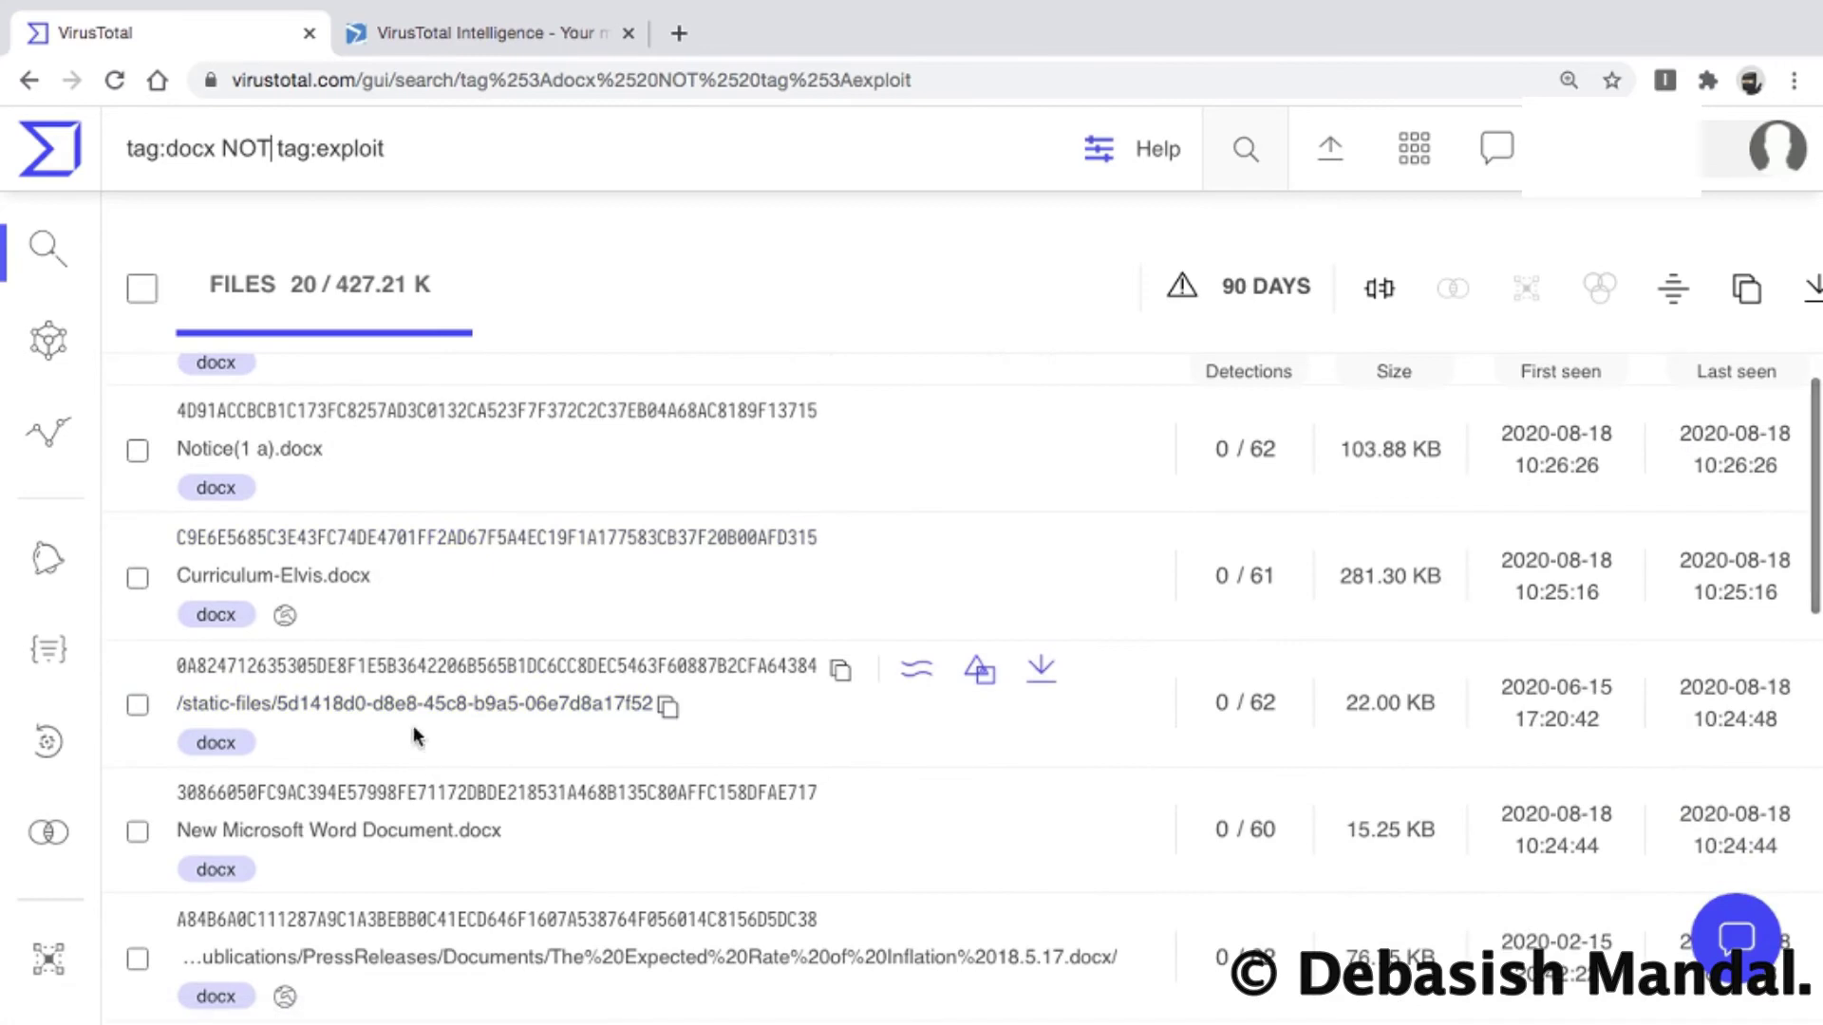
pyautogui.scroll(-14, 410, 633)
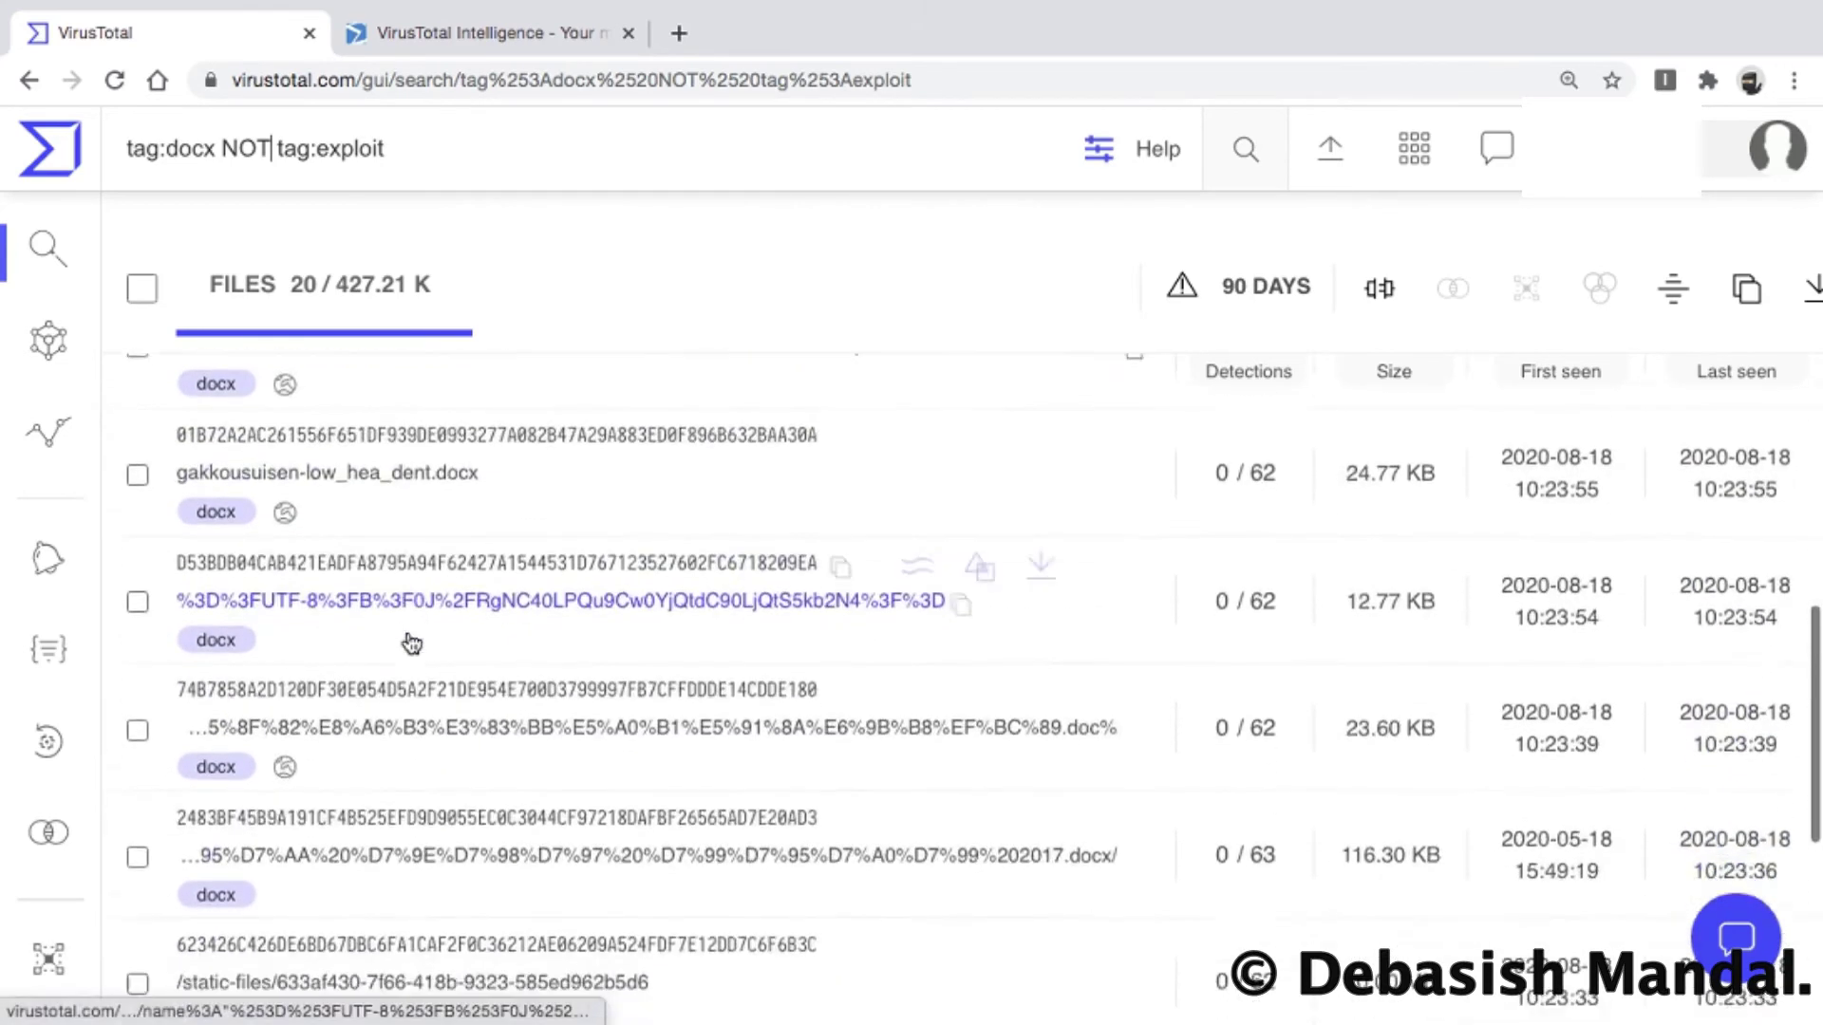
pyautogui.scroll(2, 408, 633)
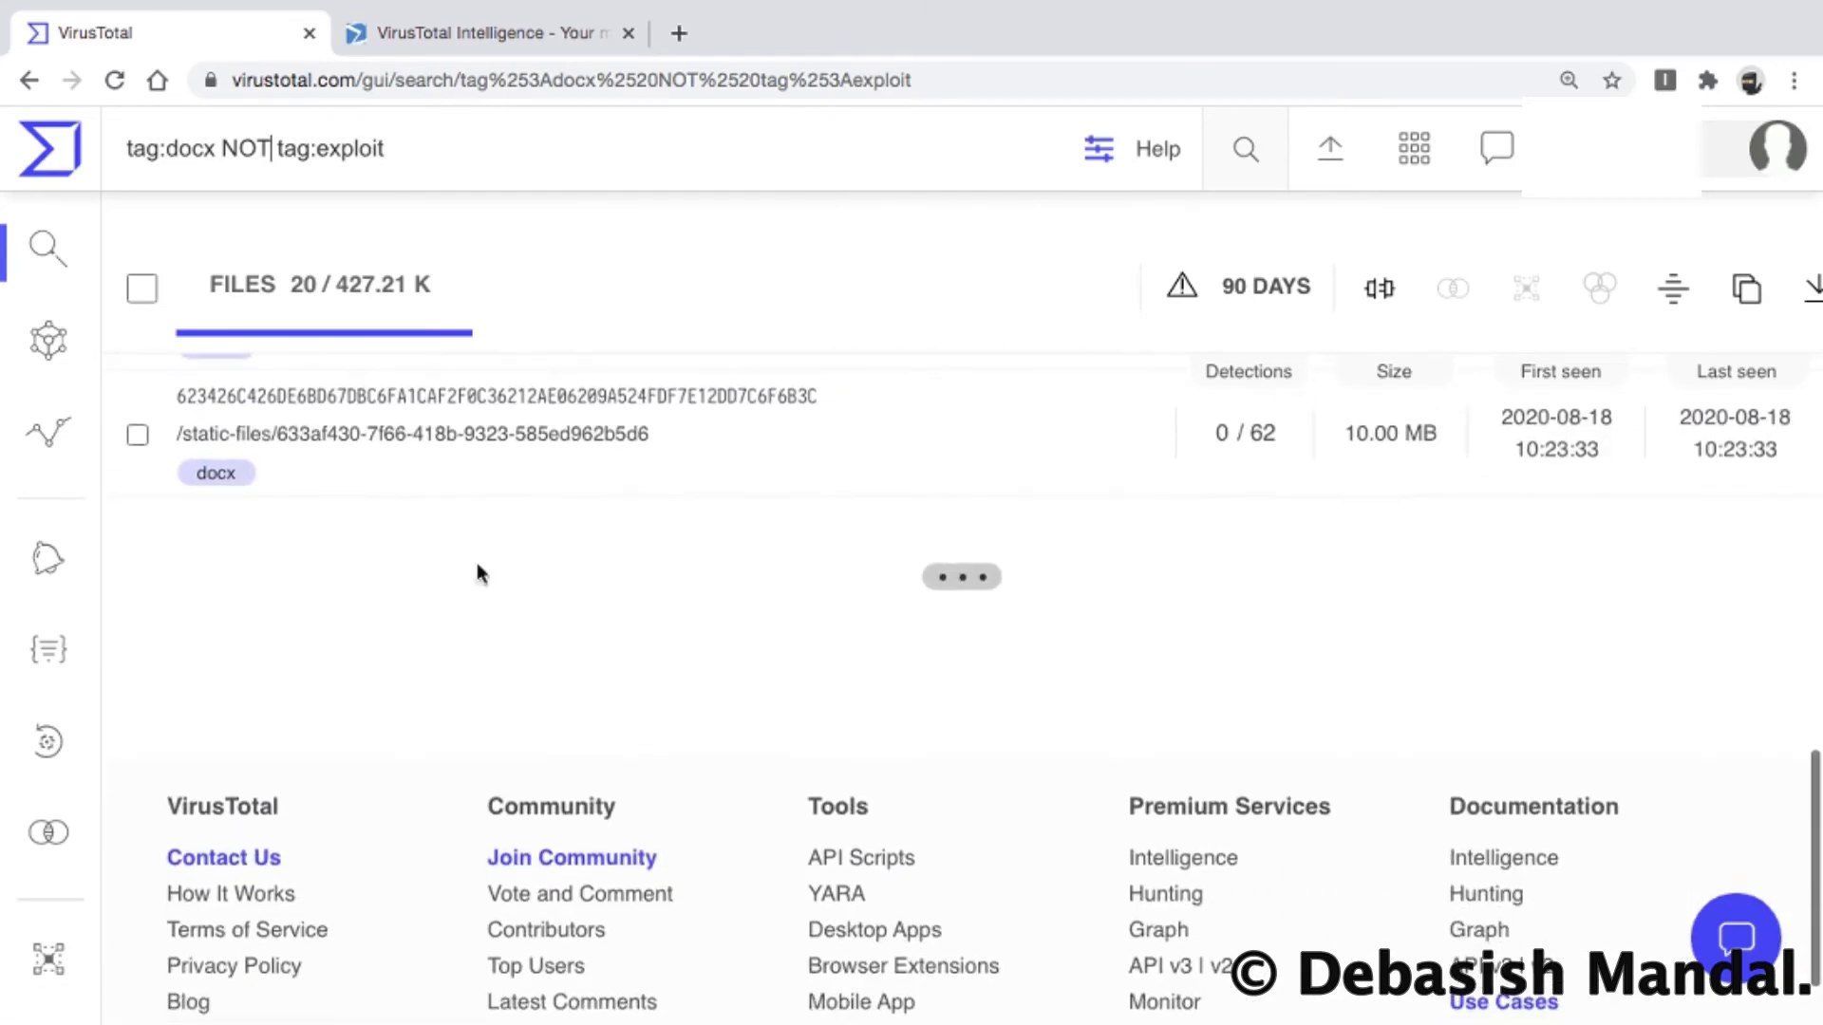
pyautogui.scroll(18, 801, 562)
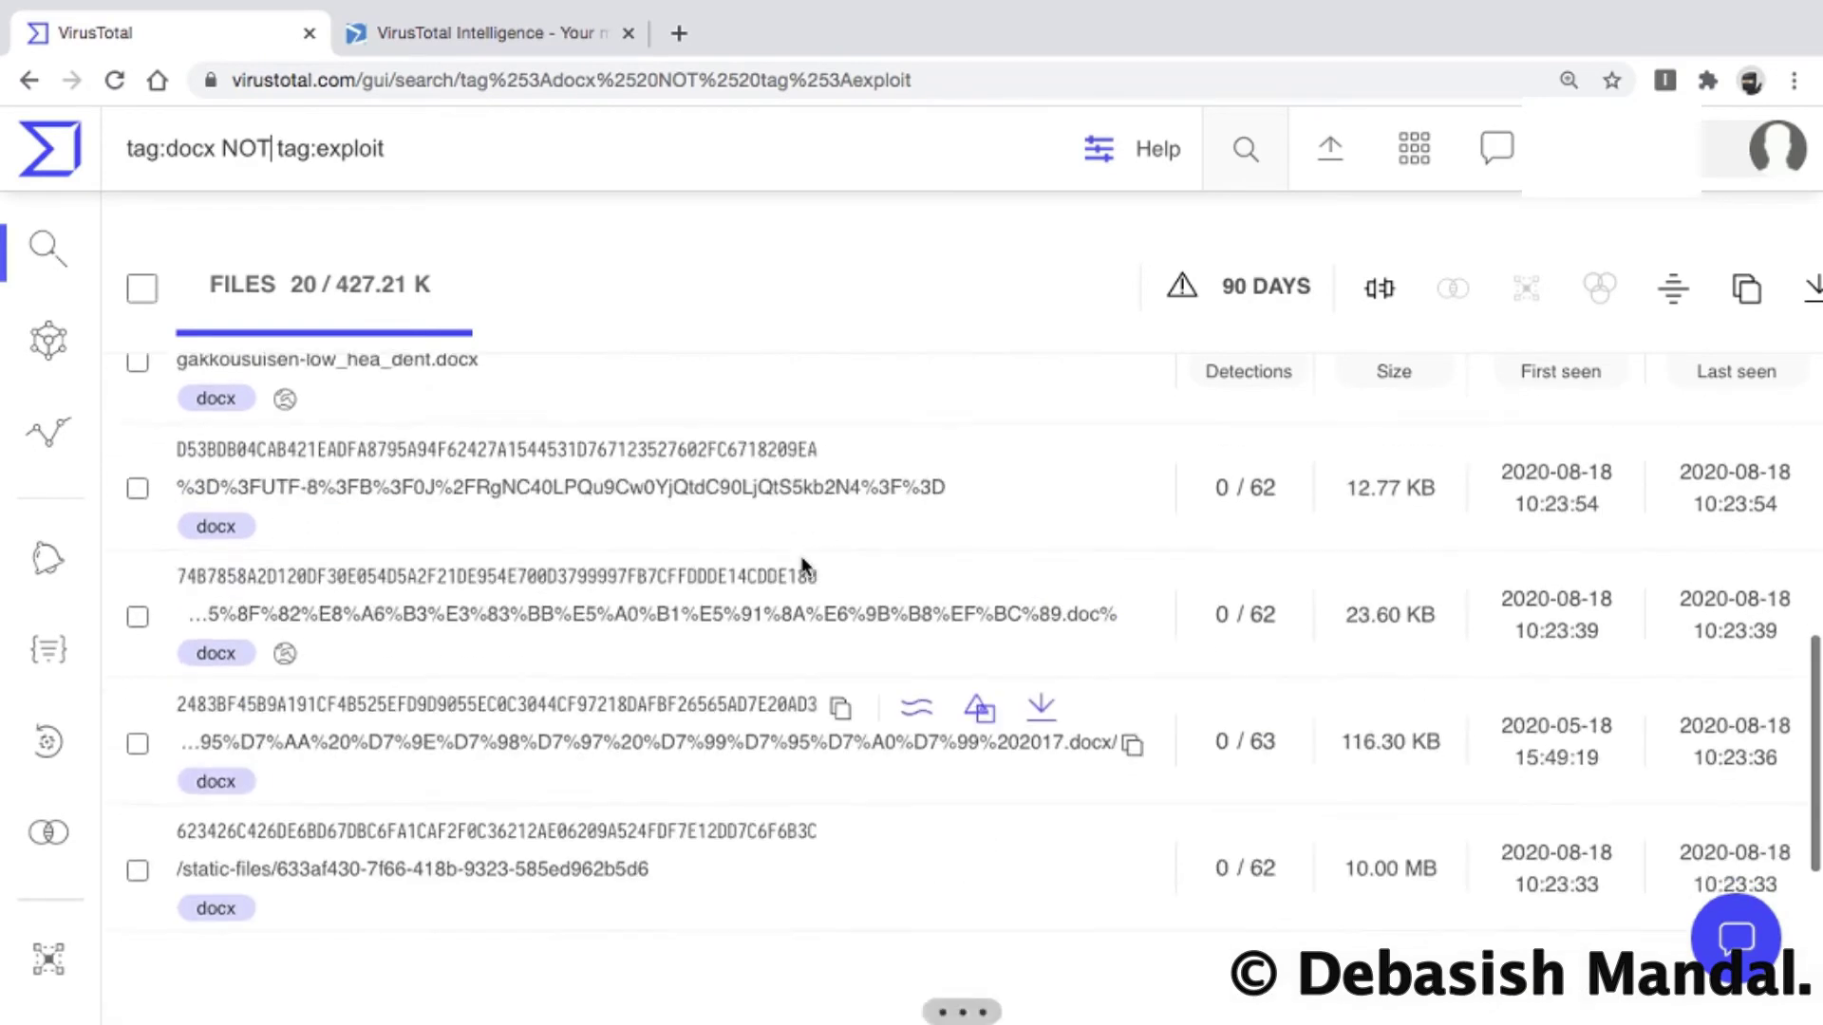
pyautogui.scroll(3, 800, 566)
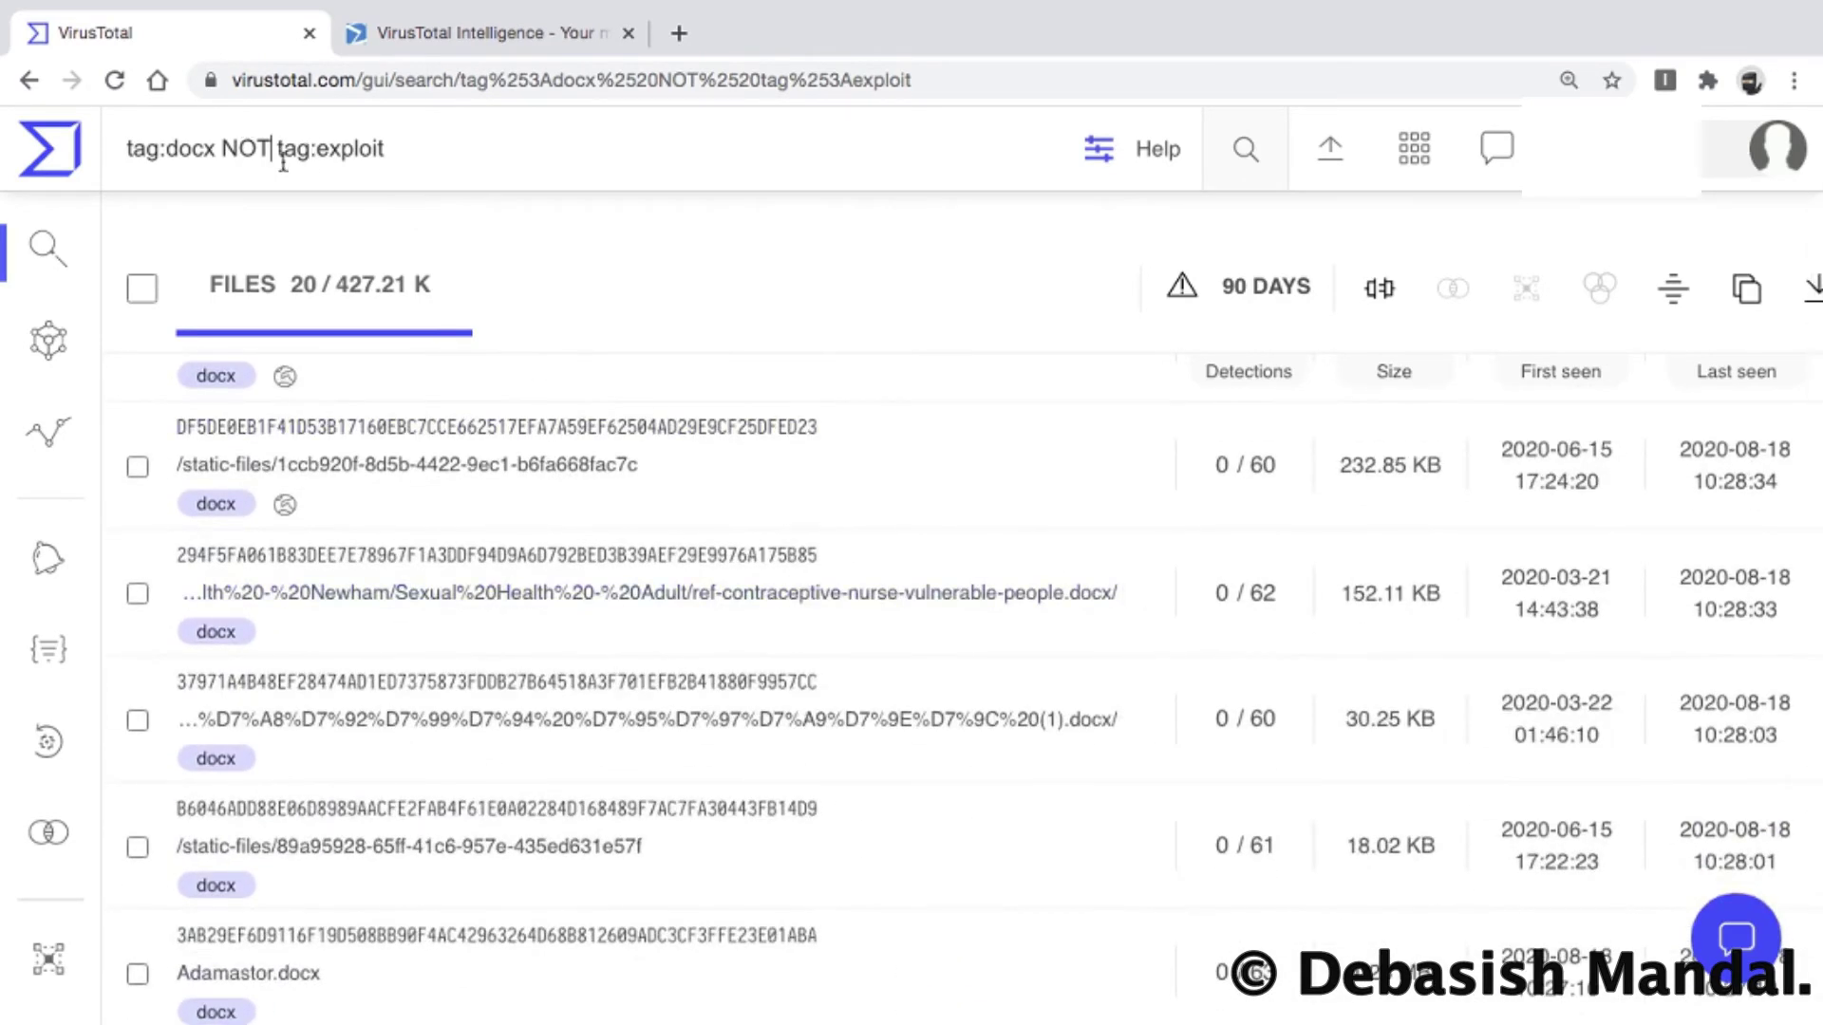
pyautogui.scroll(3, 607, 304)
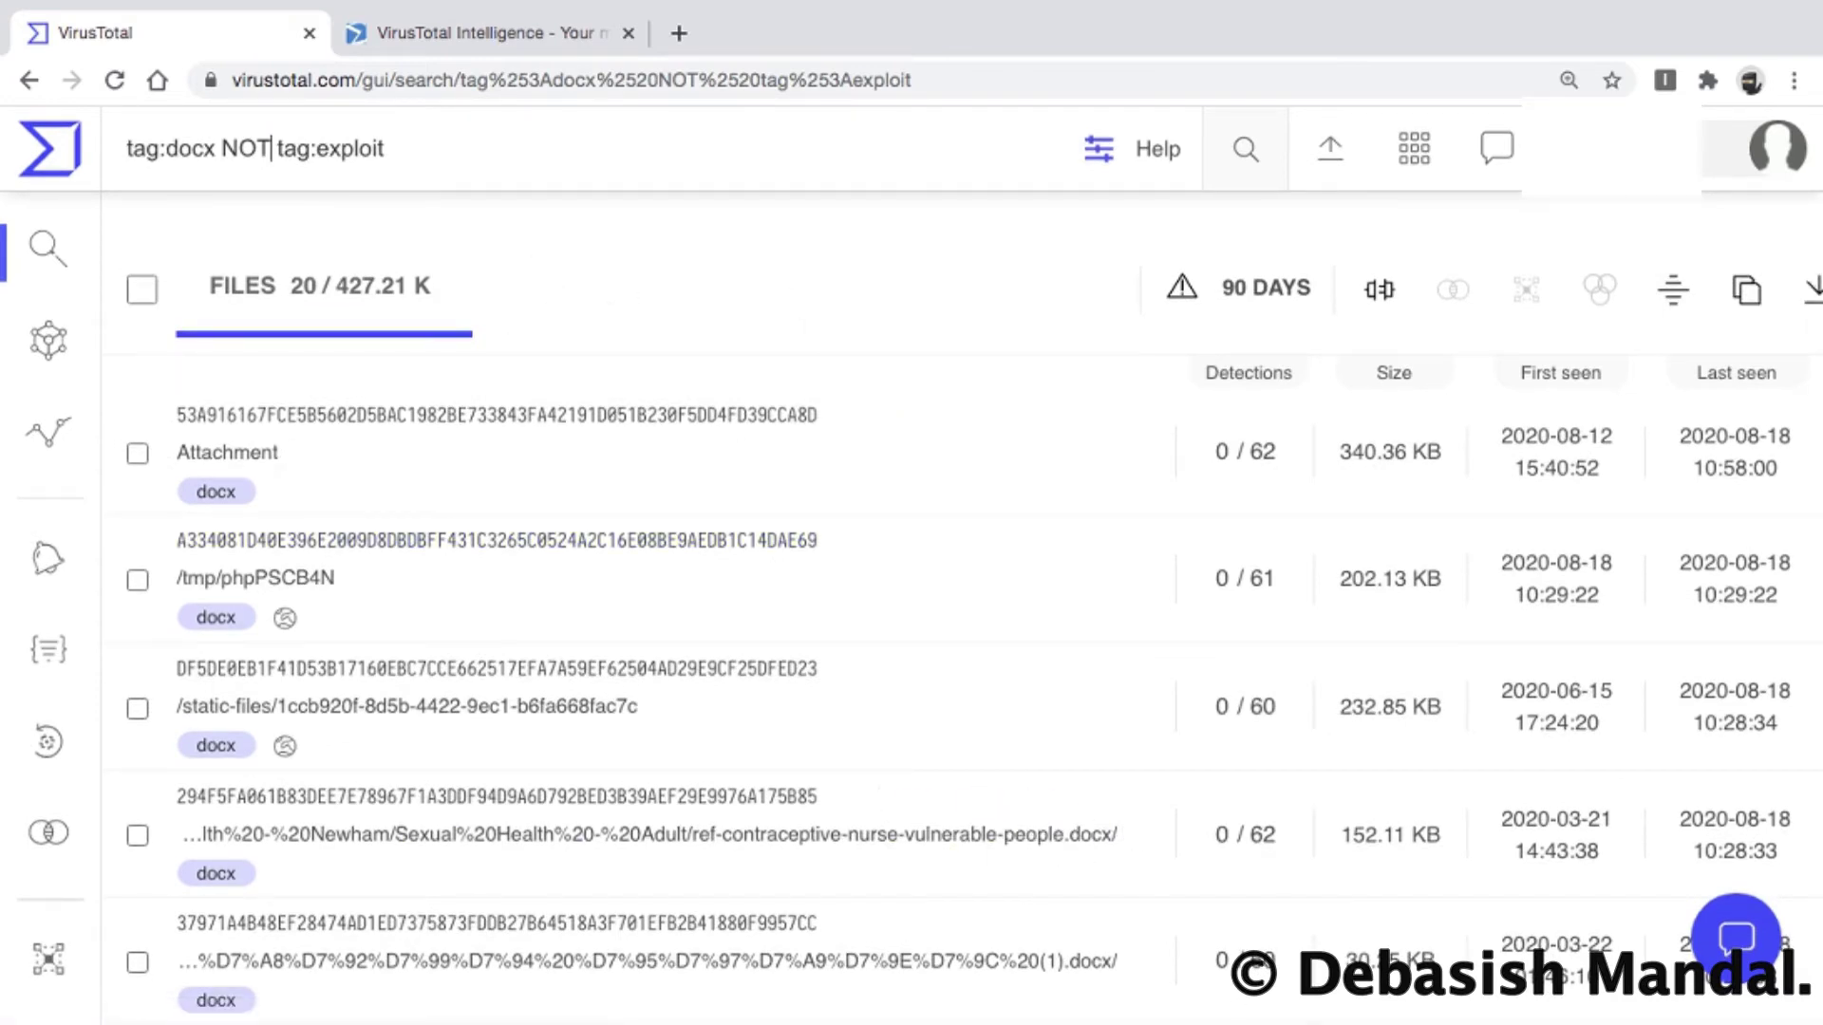
pyautogui.moveTo(1359, 1006)
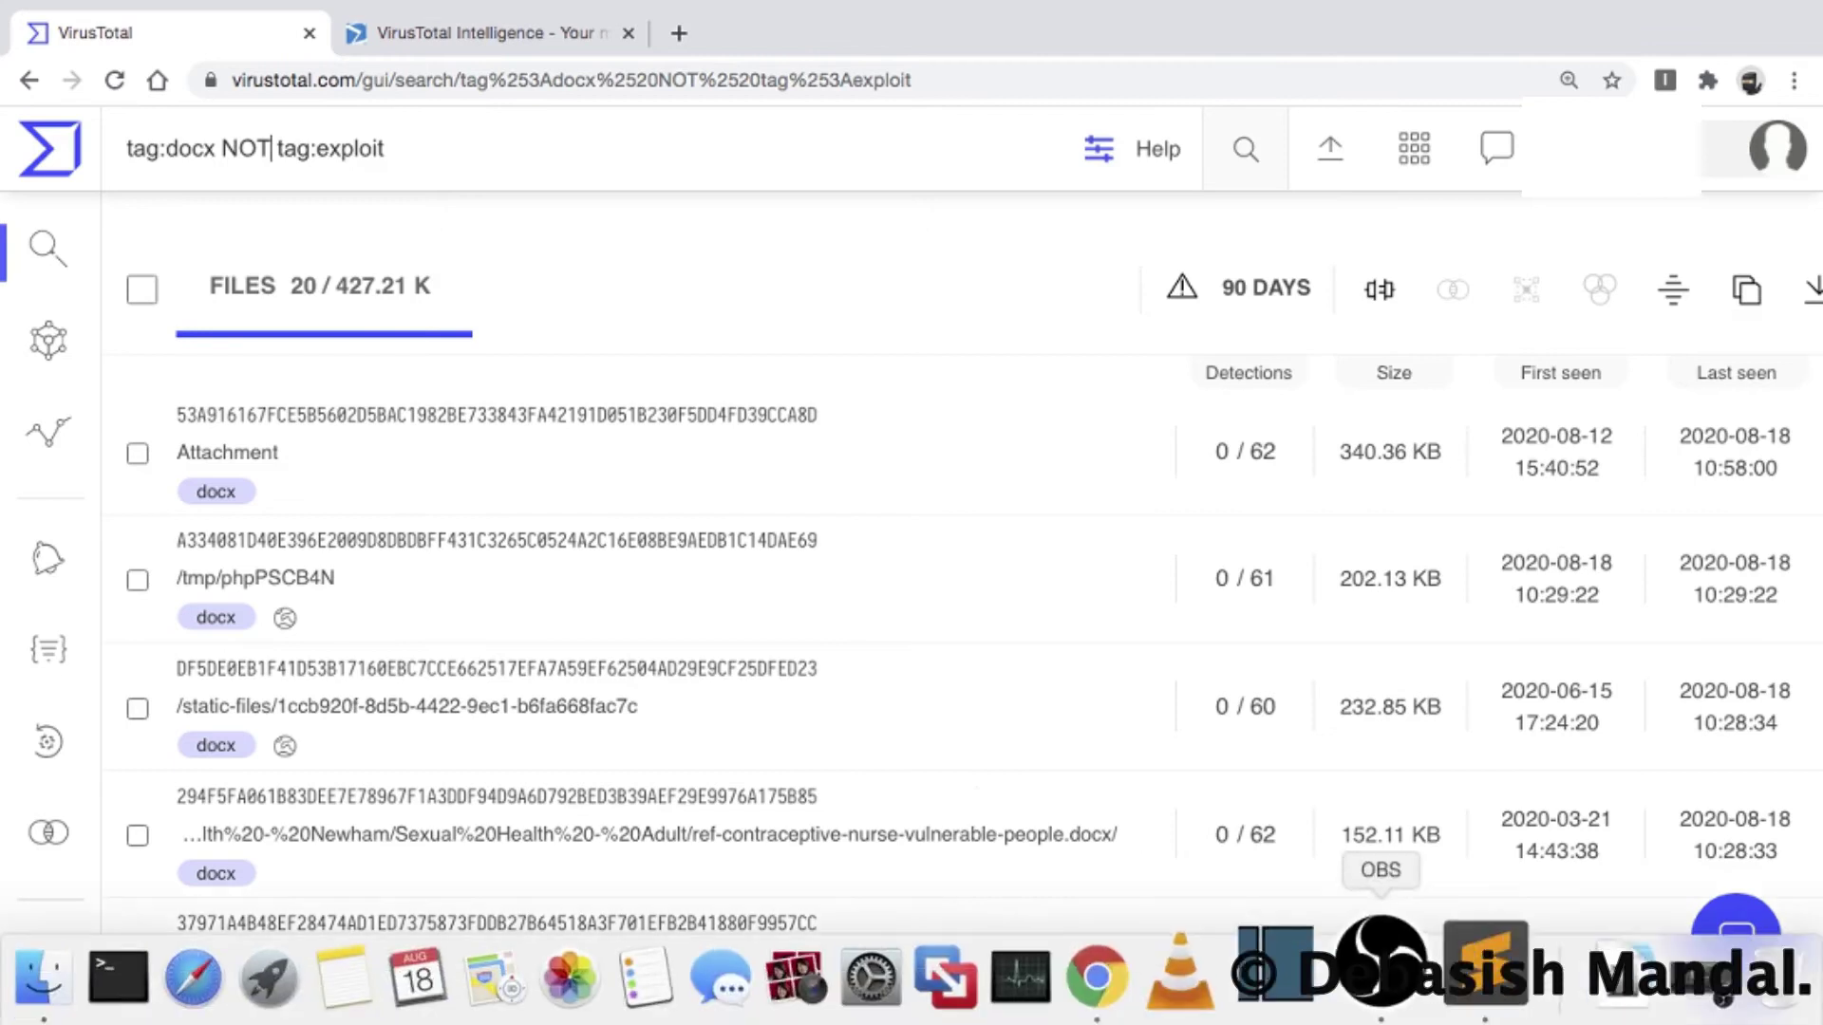
pyautogui.click(1441, 1008)
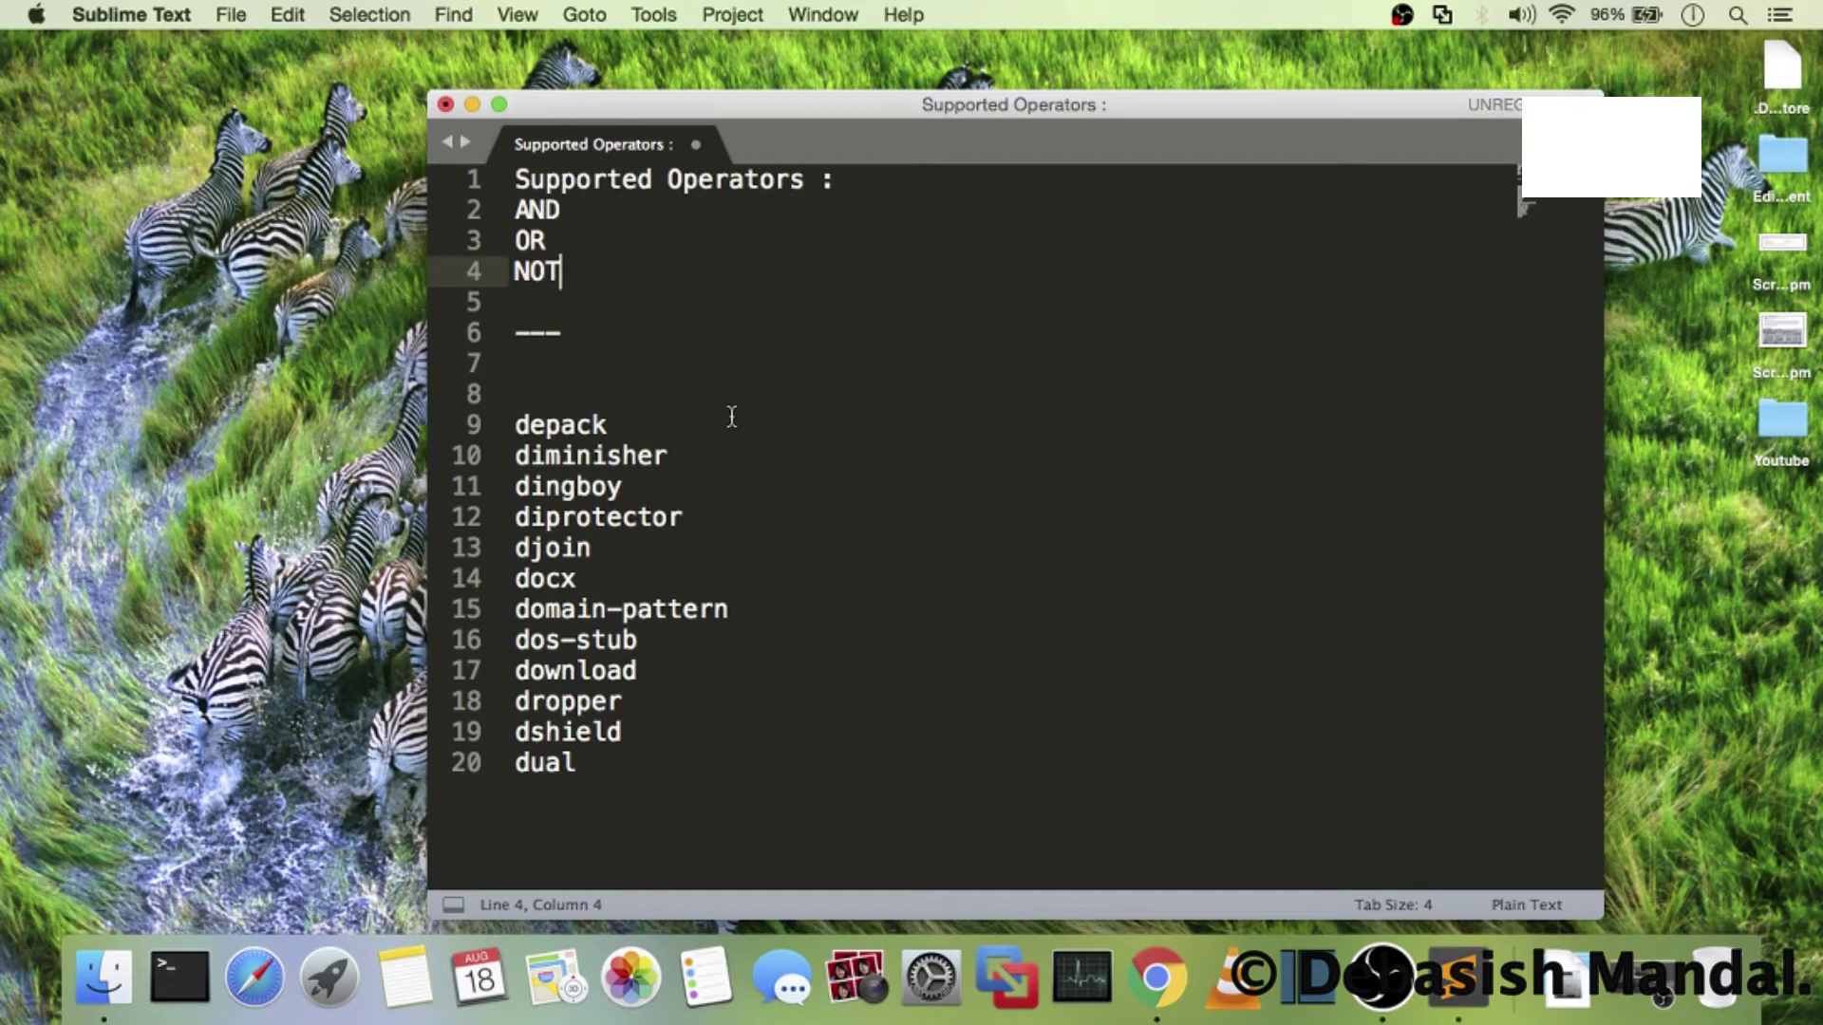
pyautogui.click(1149, 1005)
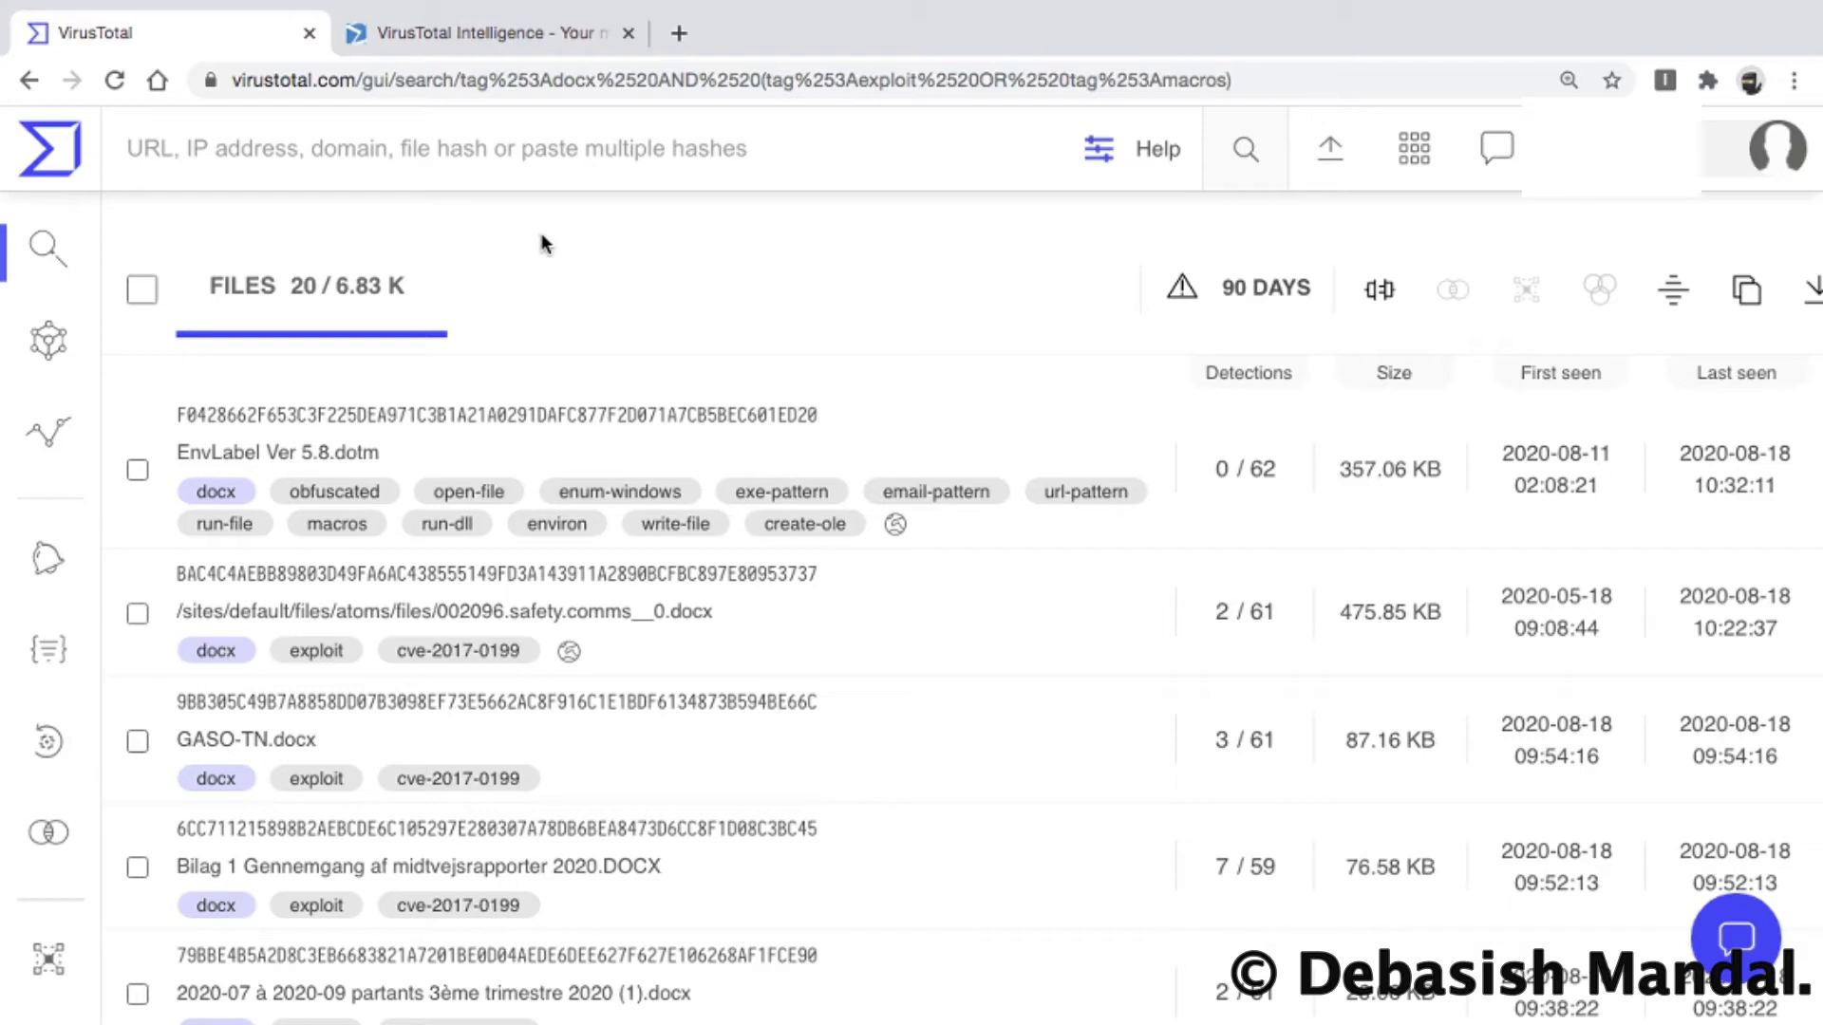
# Step: Type the grouped query tag:docx AND ( tag:macros OR tag:exploit, trimming the stray trailing s
pyautogui.write('t')
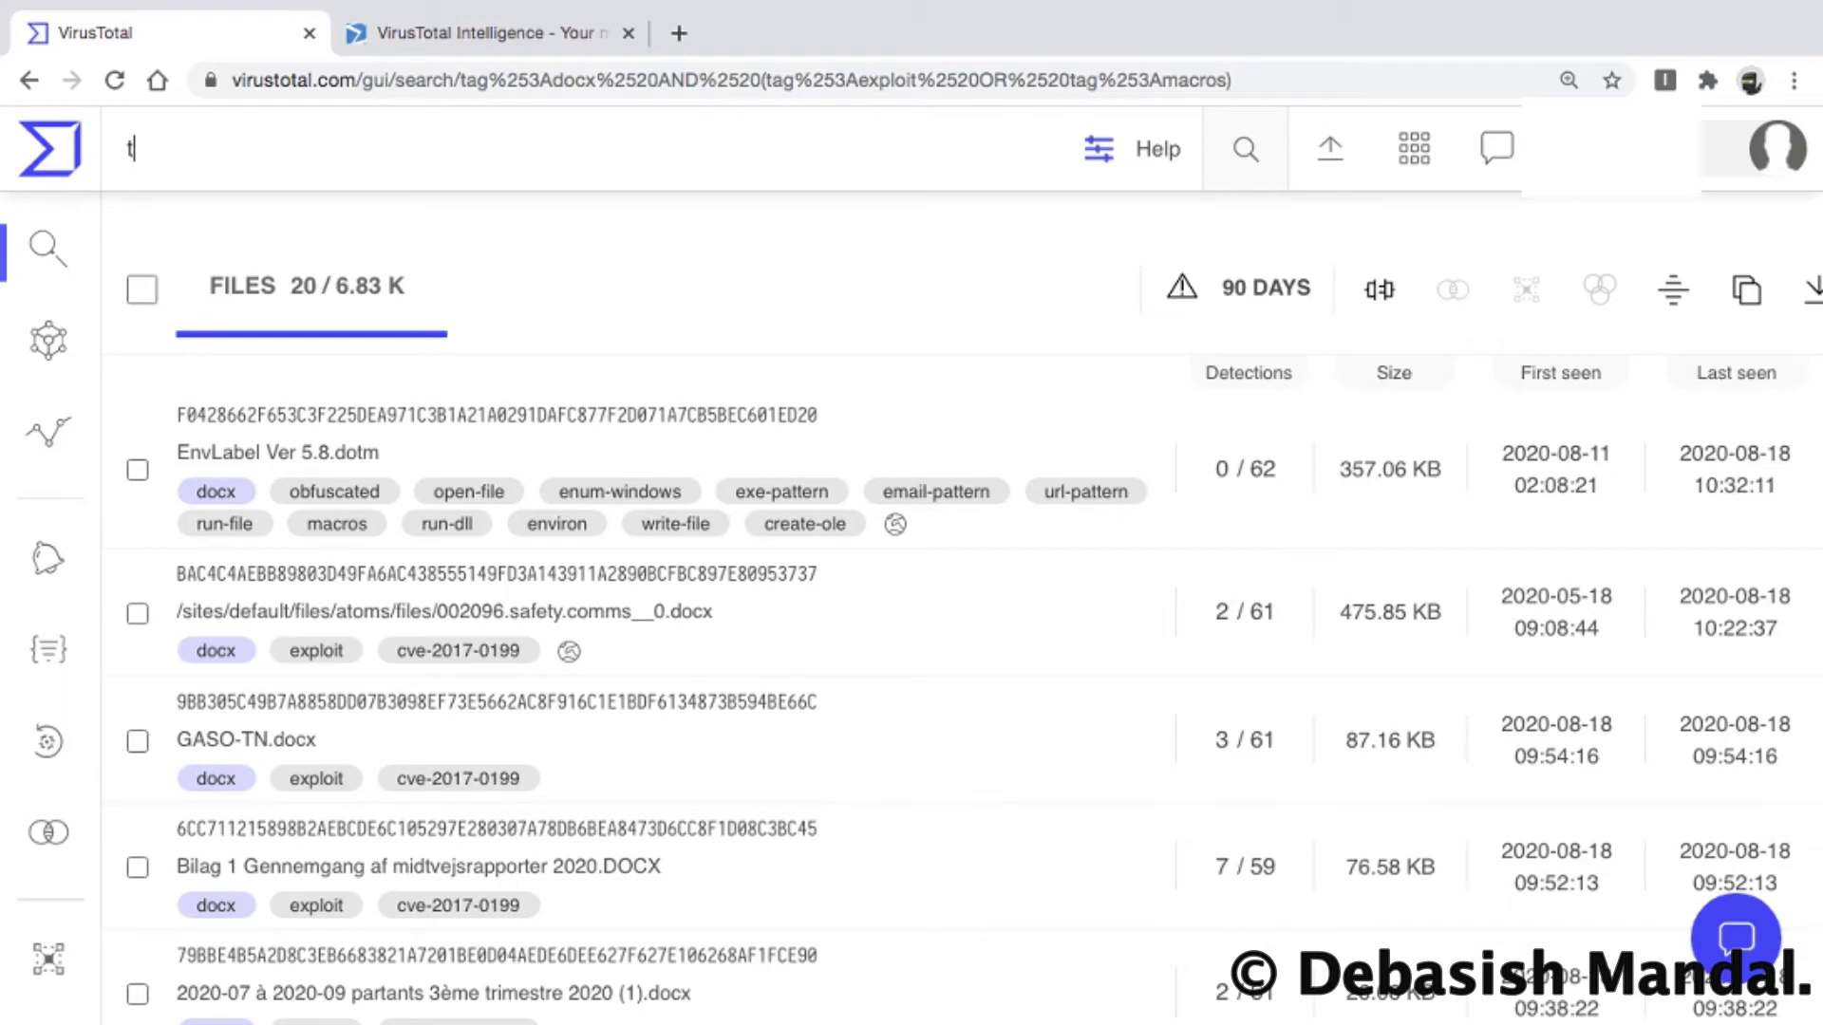
pyautogui.write('ag doc')
pyautogui.write('ND')
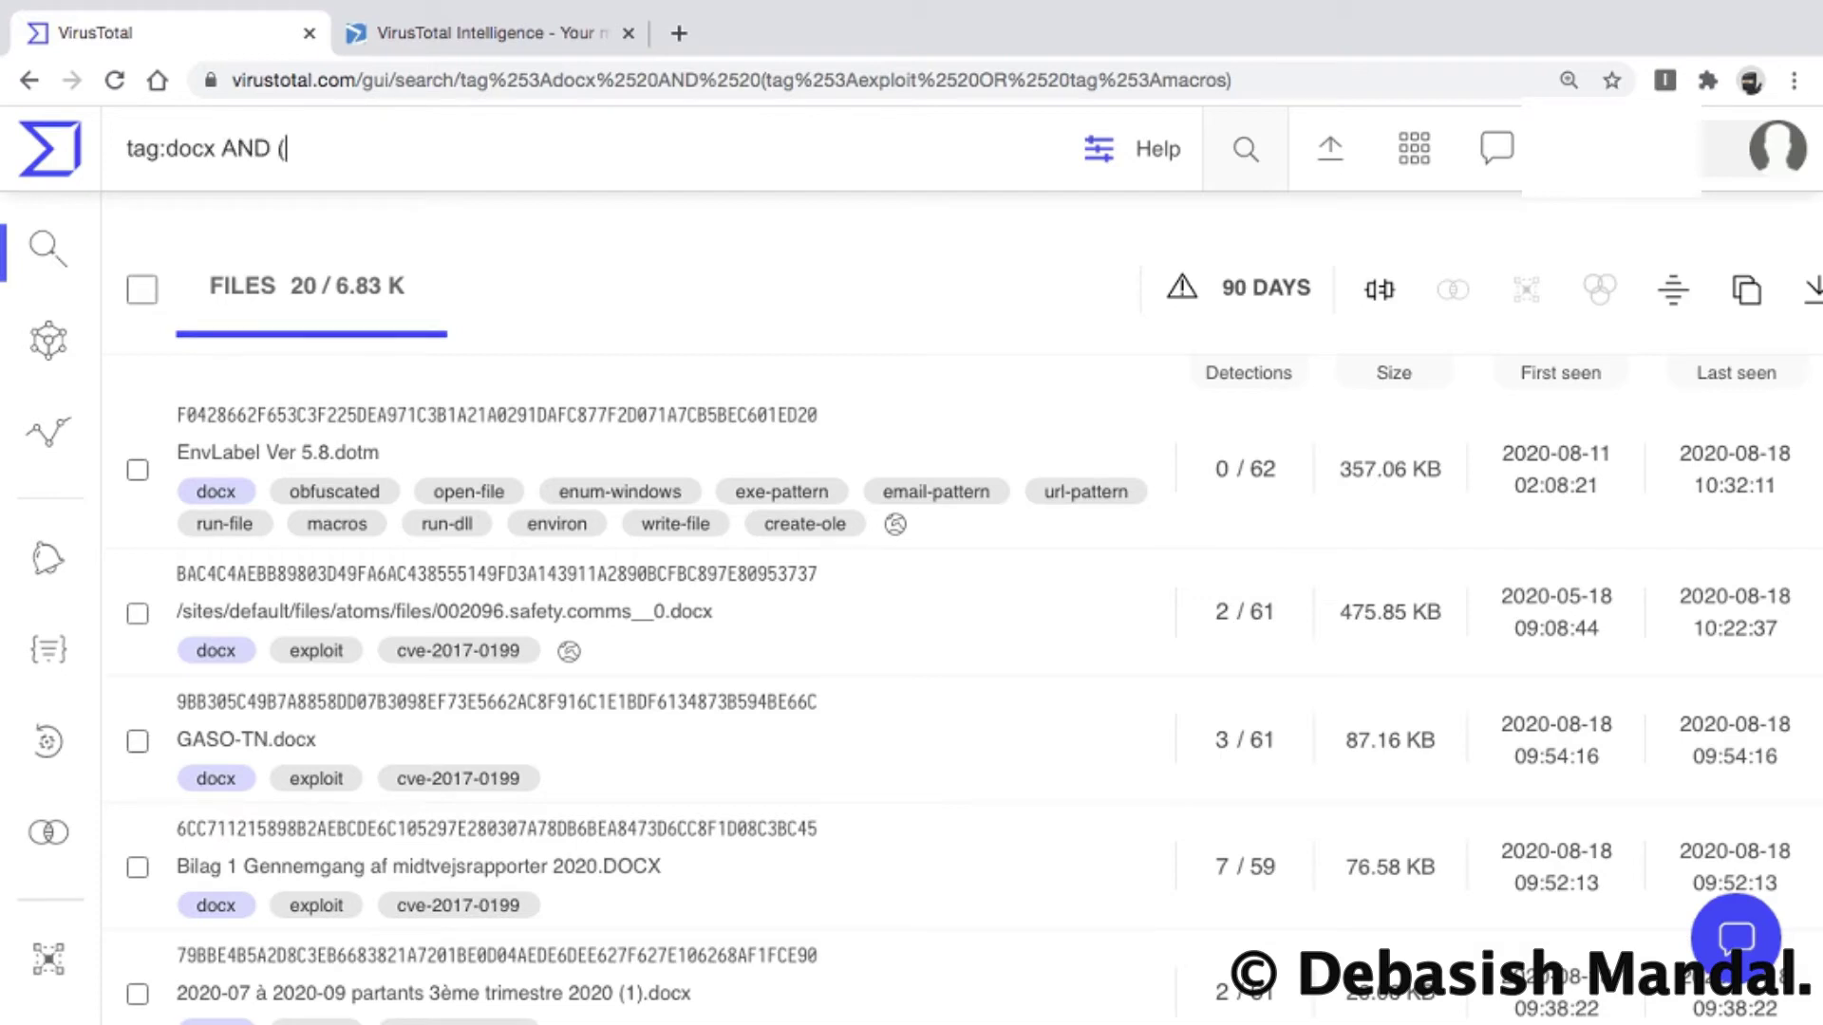
pyautogui.write(' ( tagsmacros OR tag:exp')
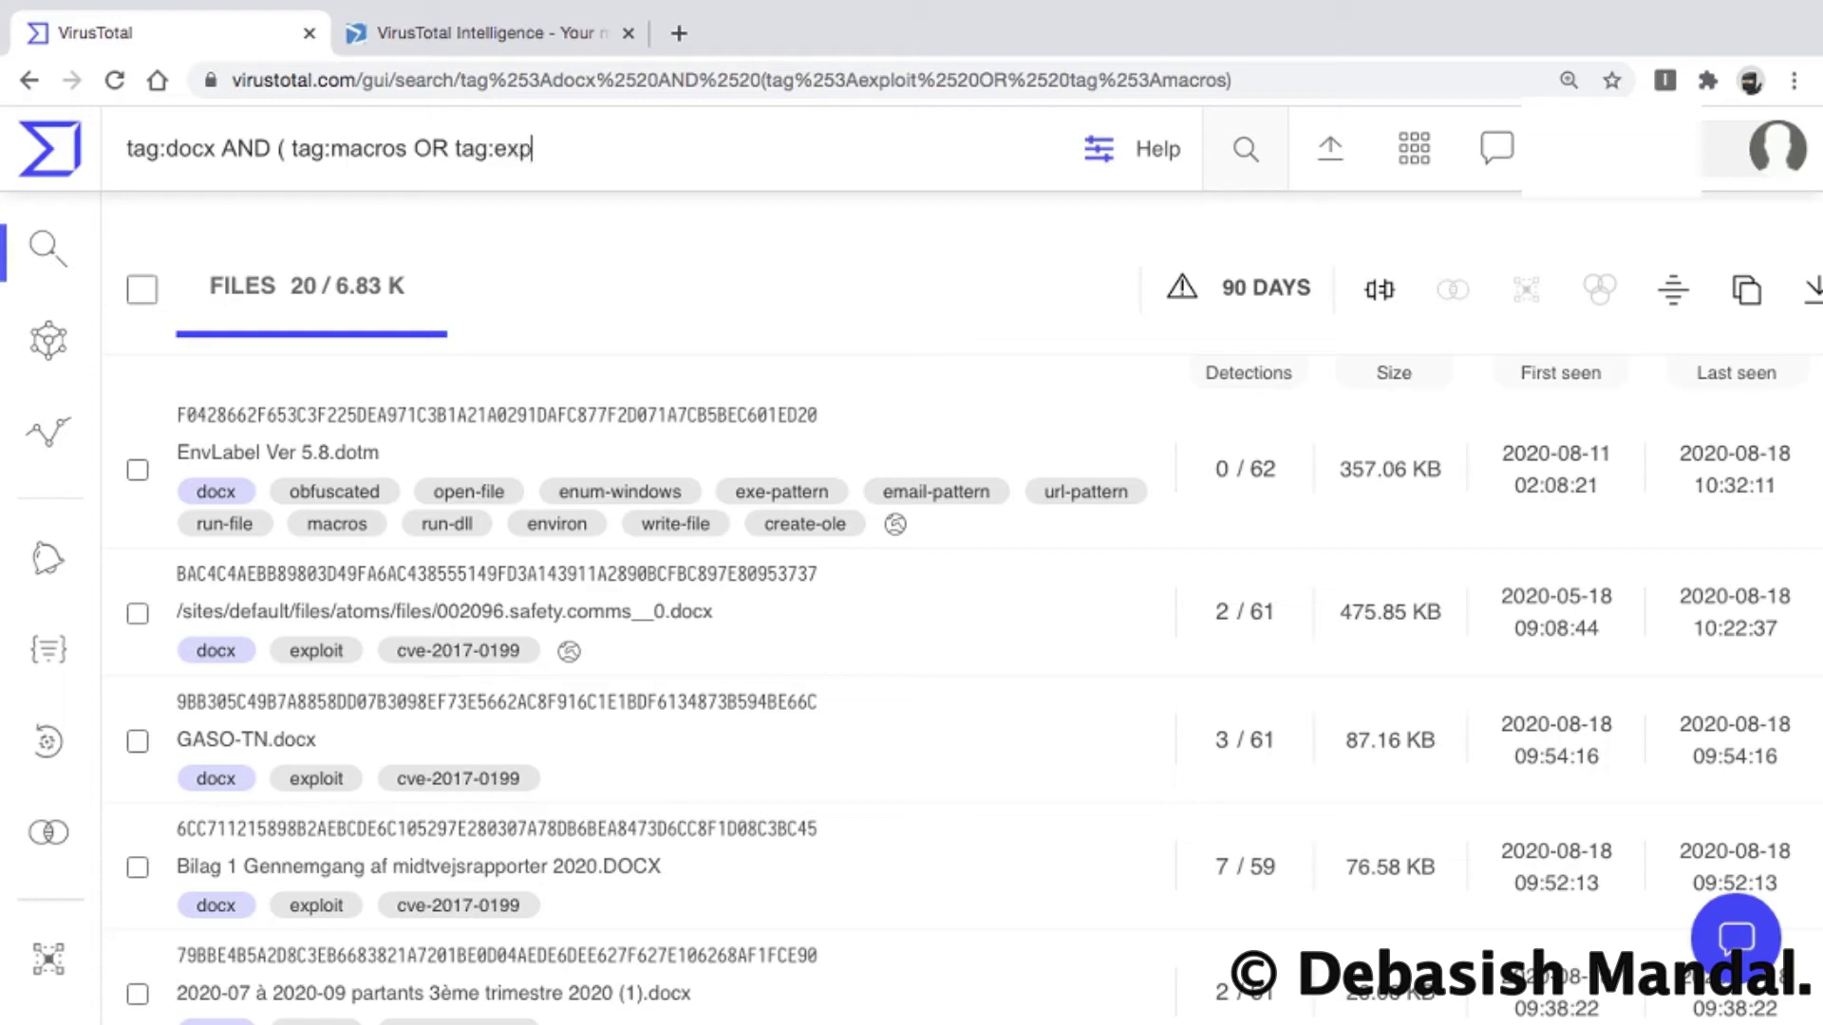
pyautogui.write('loits')
pyautogui.press('BackSpace')
# Step: Add the closing parenthesis, run the grouped query, and scroll the 6.83 K docx results
pyautogui.write(')')
pyautogui.press('Return')
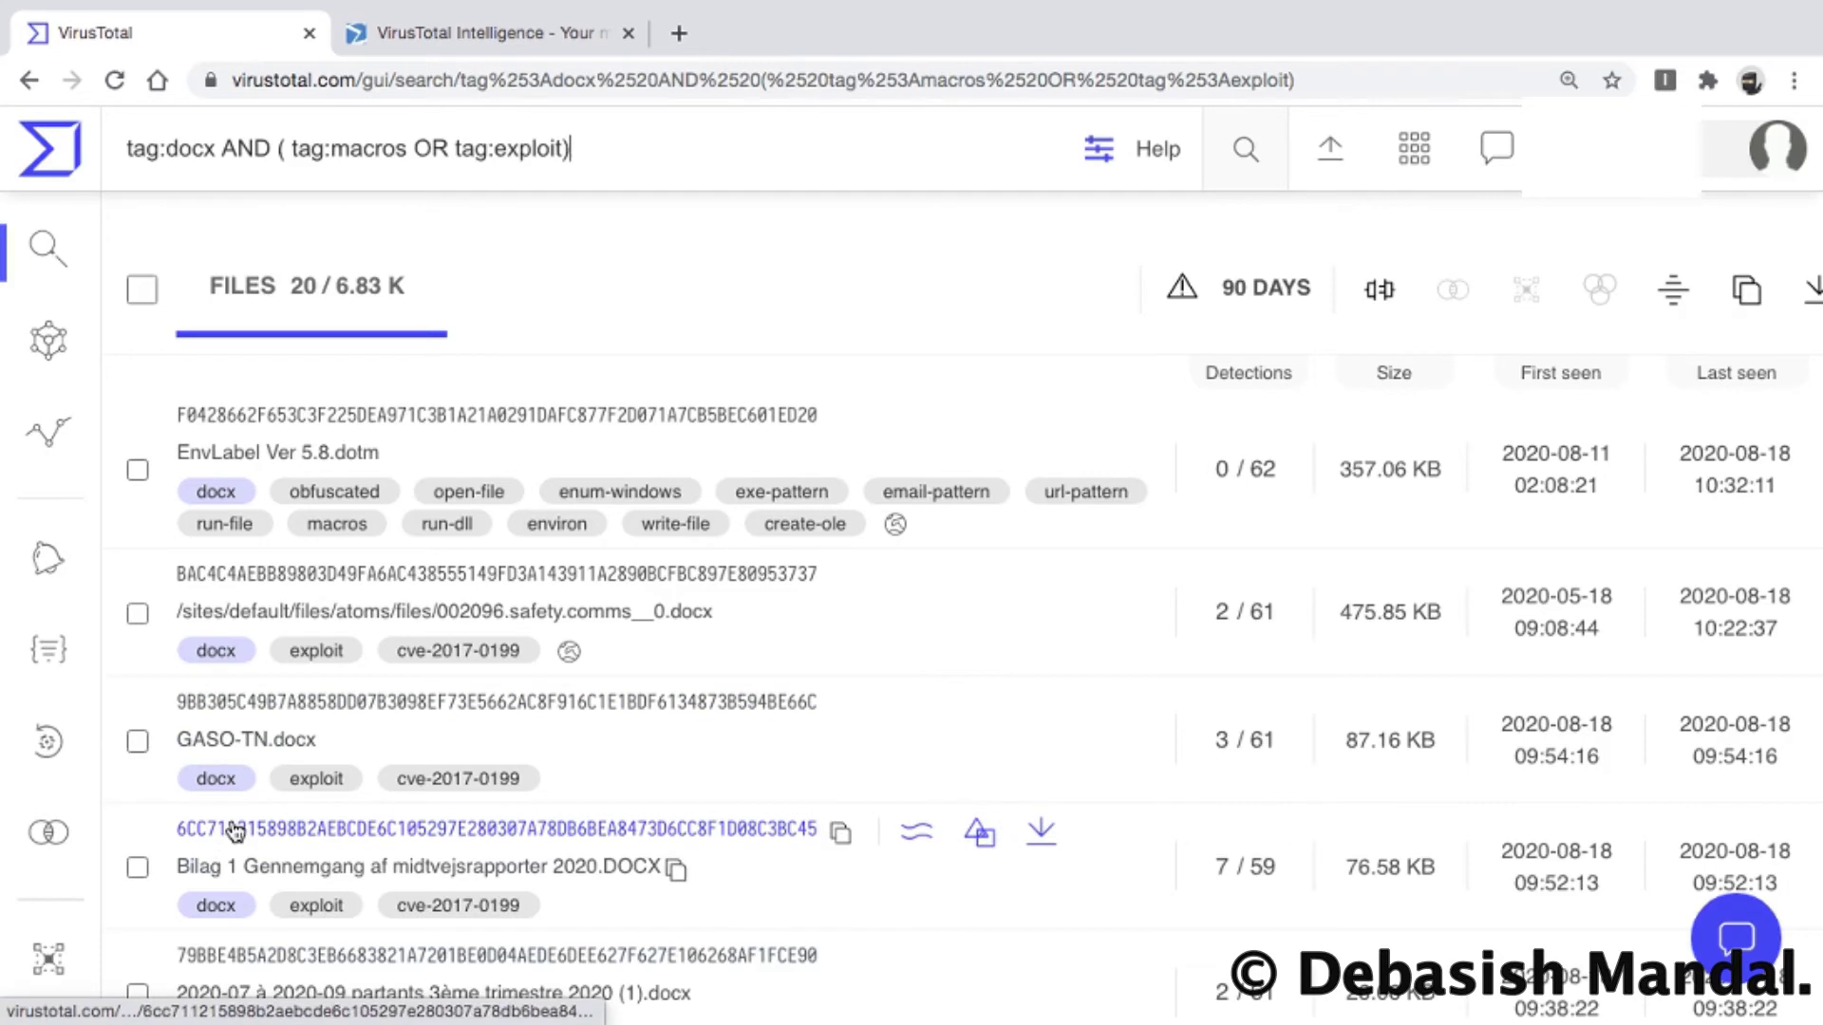
pyautogui.scroll(-1, 234, 832)
pyautogui.scroll(1, 235, 832)
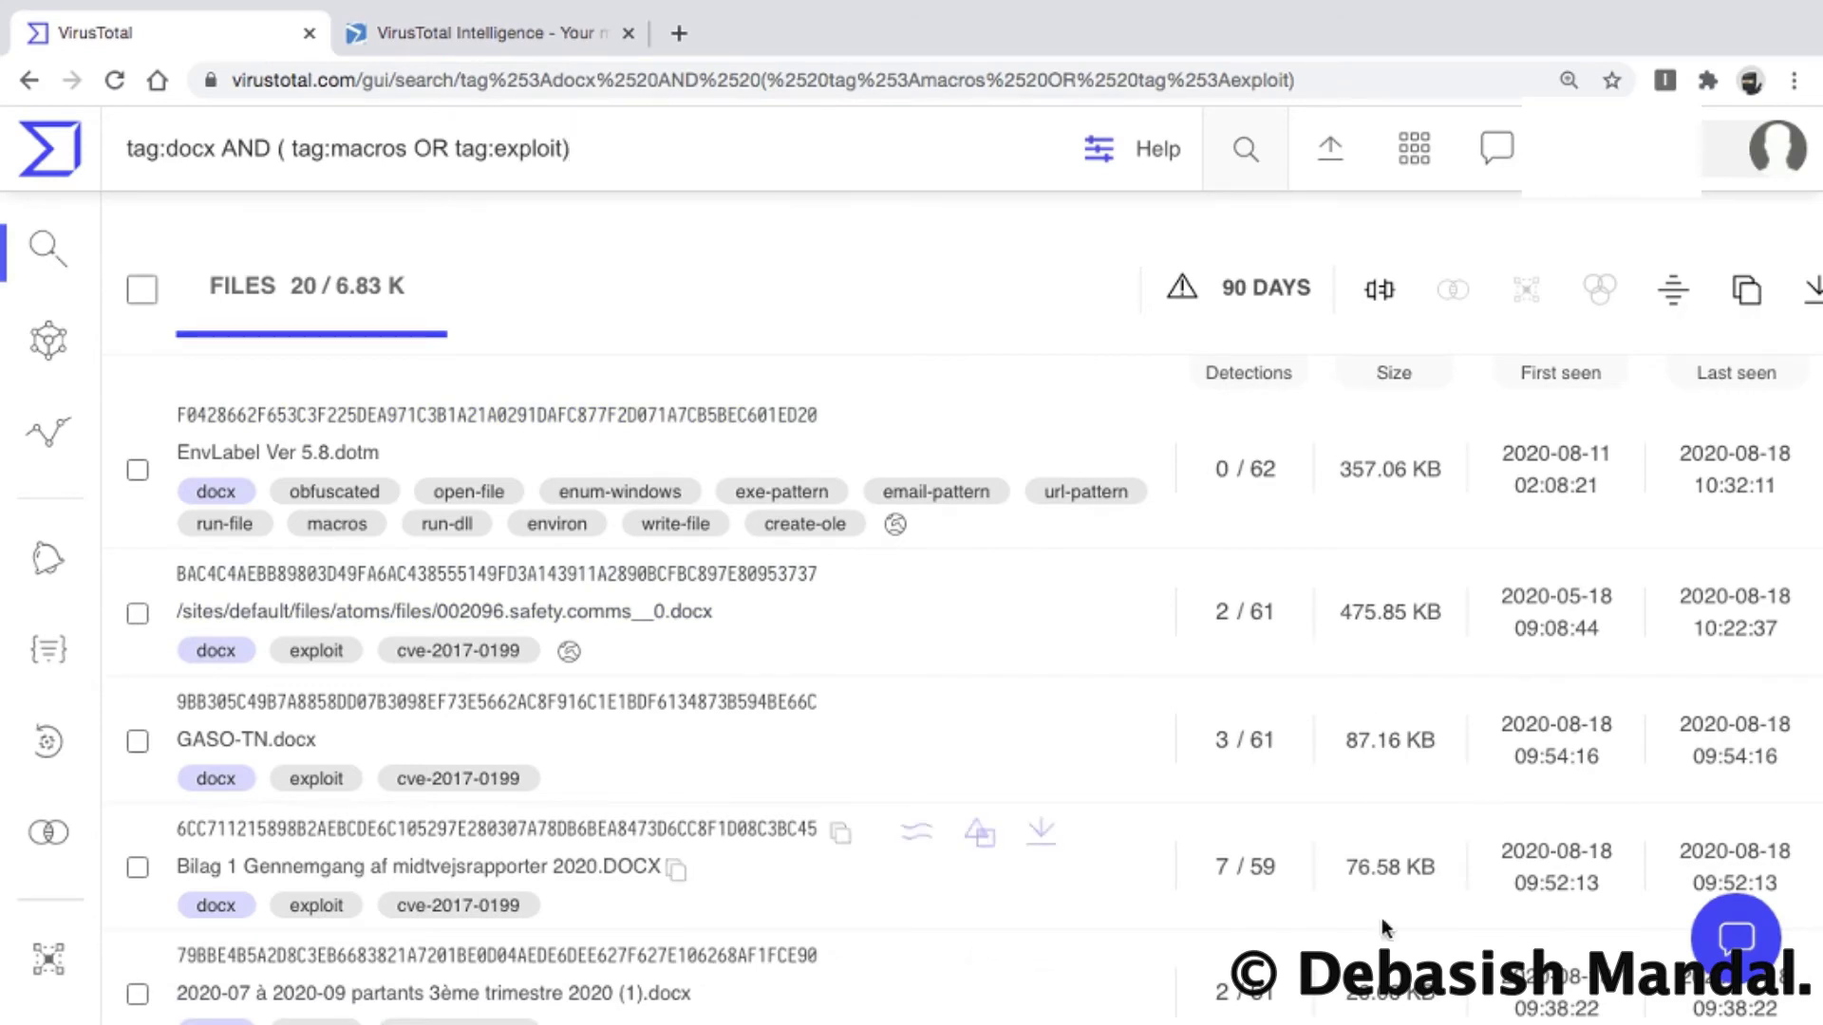
pyautogui.moveTo(1383, 1011)
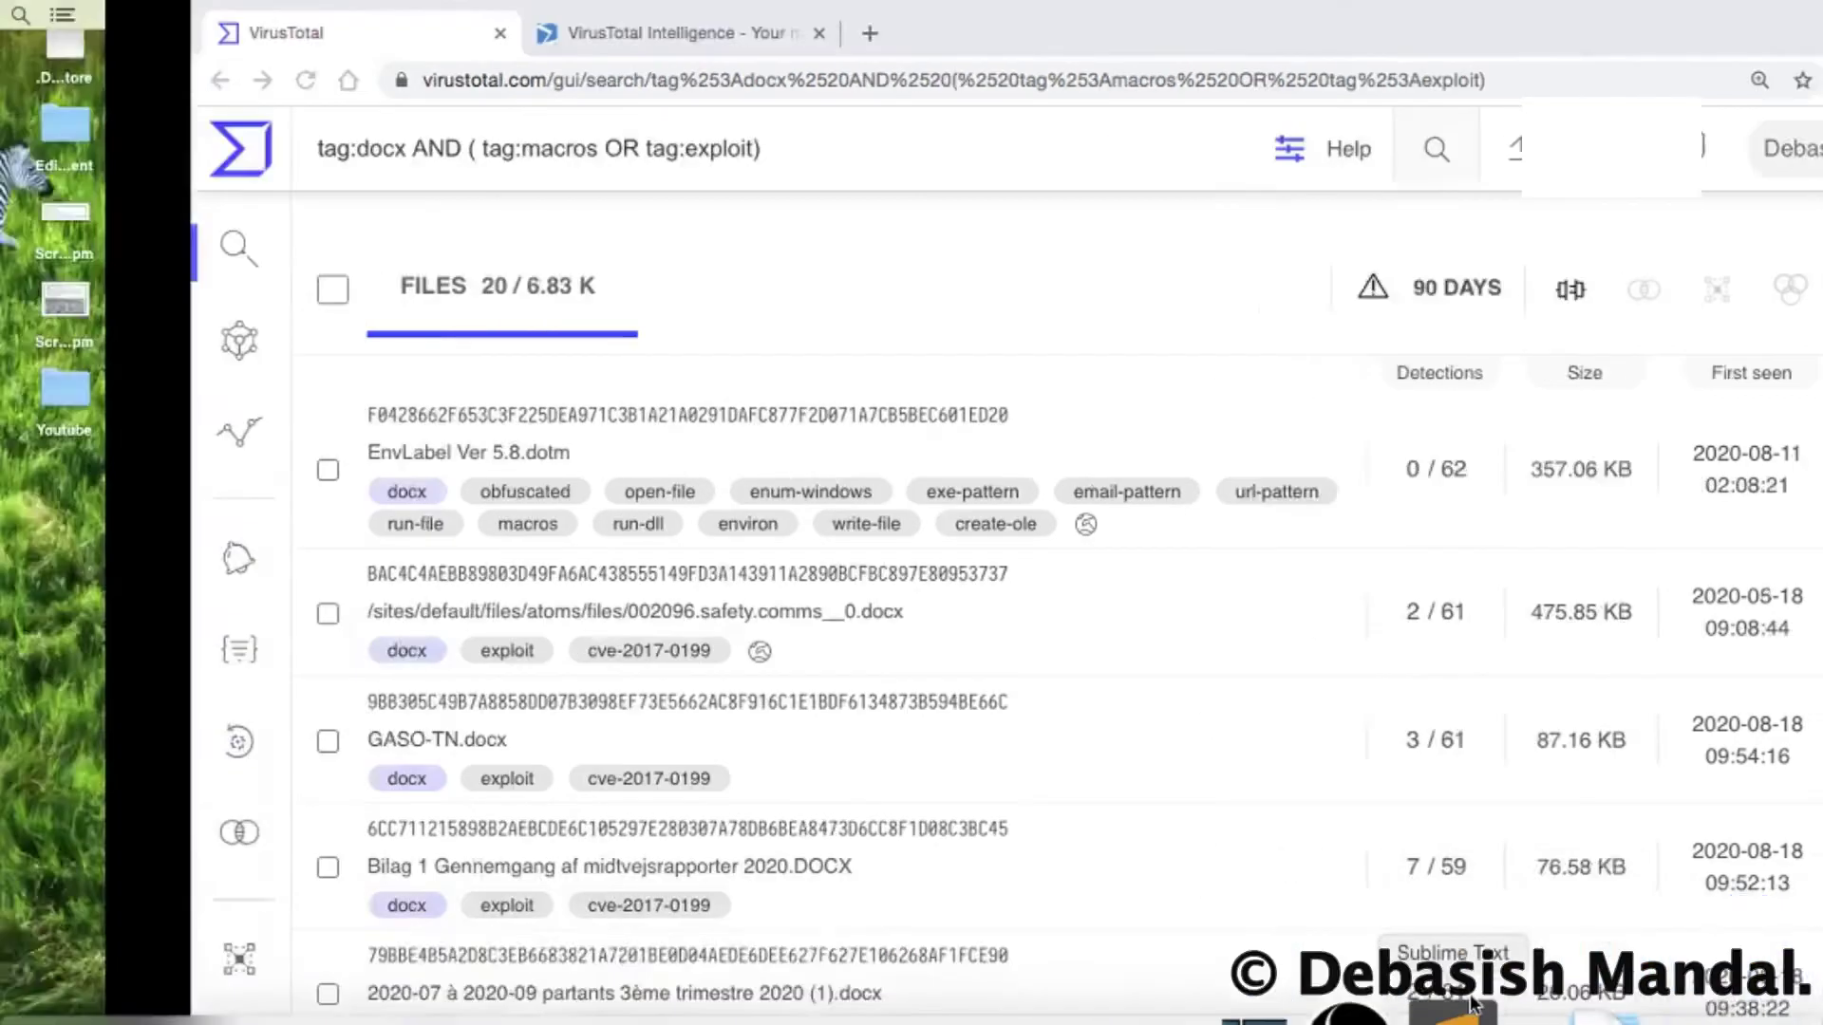
# Step: Switch to Sublime Text to show the Supported Operators note again
pyautogui.click(1486, 963)
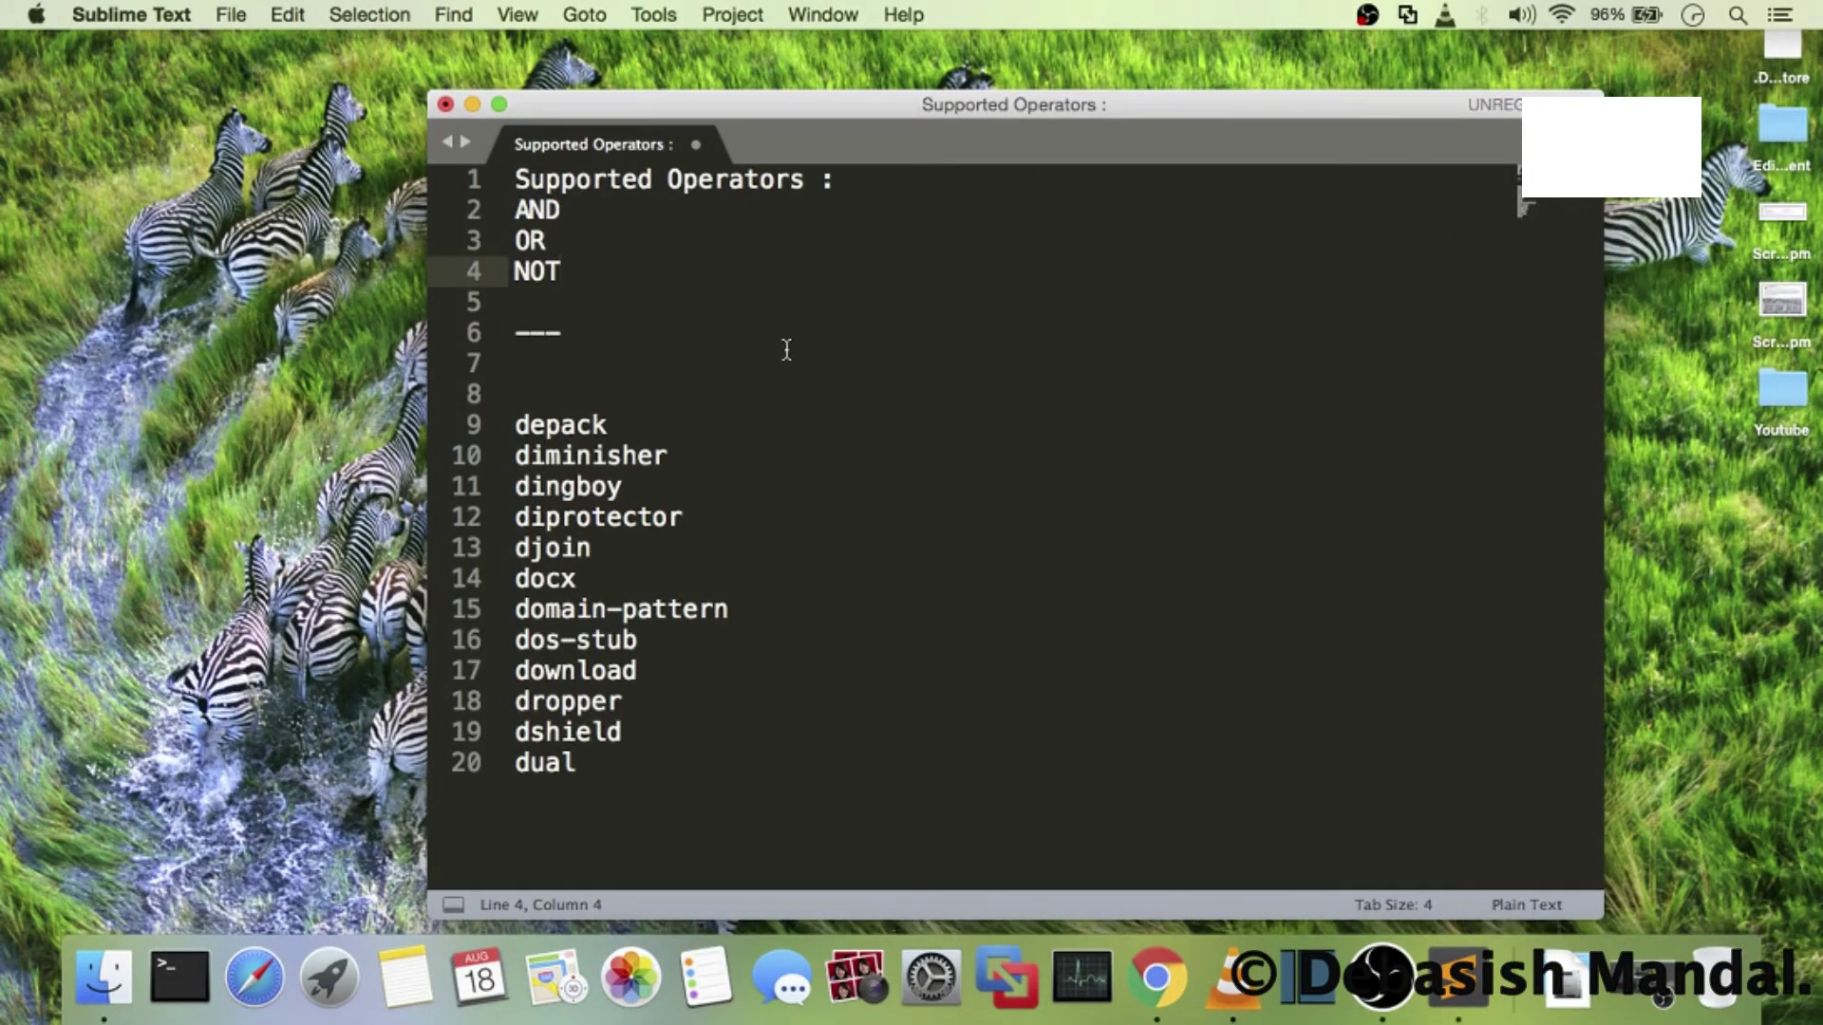